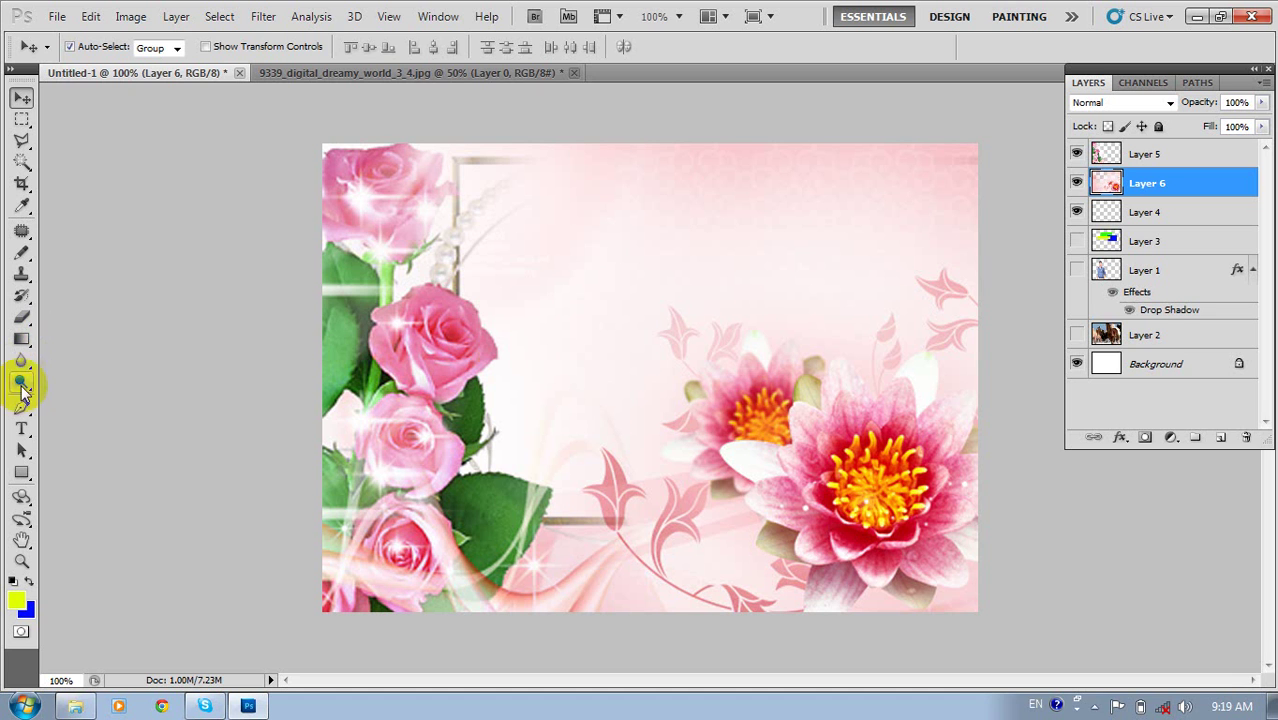
# Choose the Horizontal Type tool, set to Khmer OS at 72 pt.
pyautogui.click(21, 408)
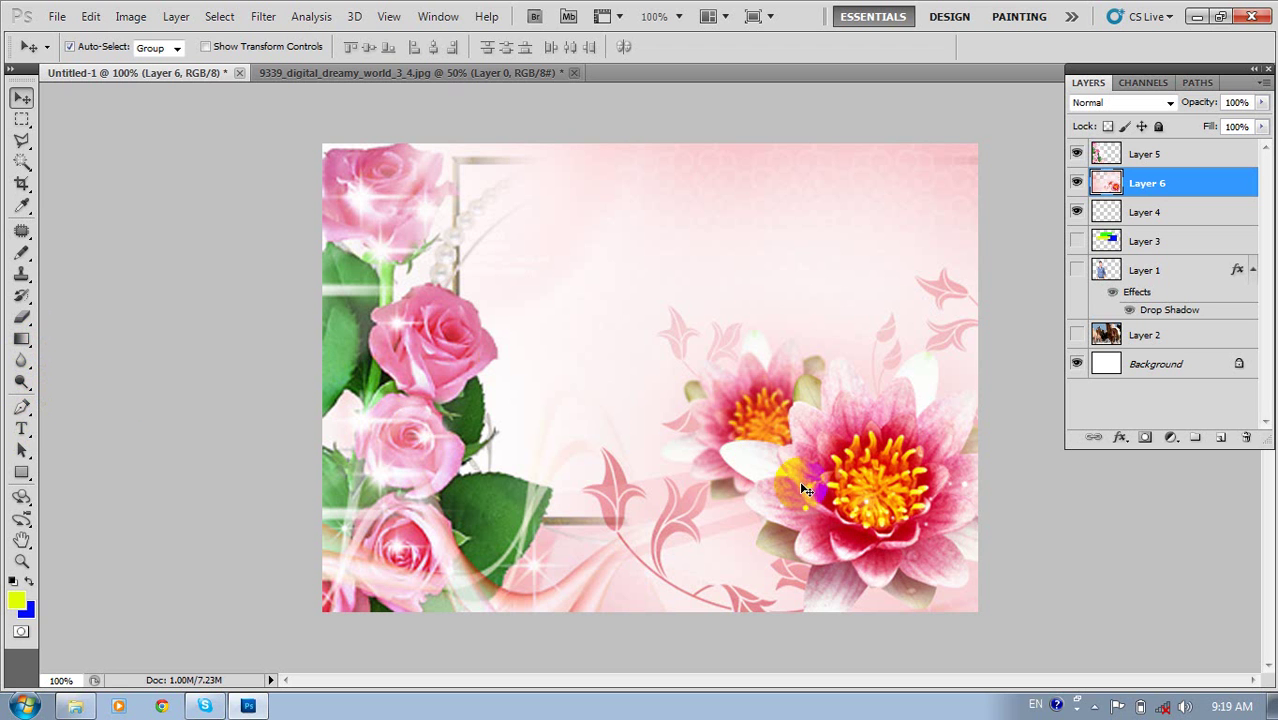
pyautogui.click(22, 430)
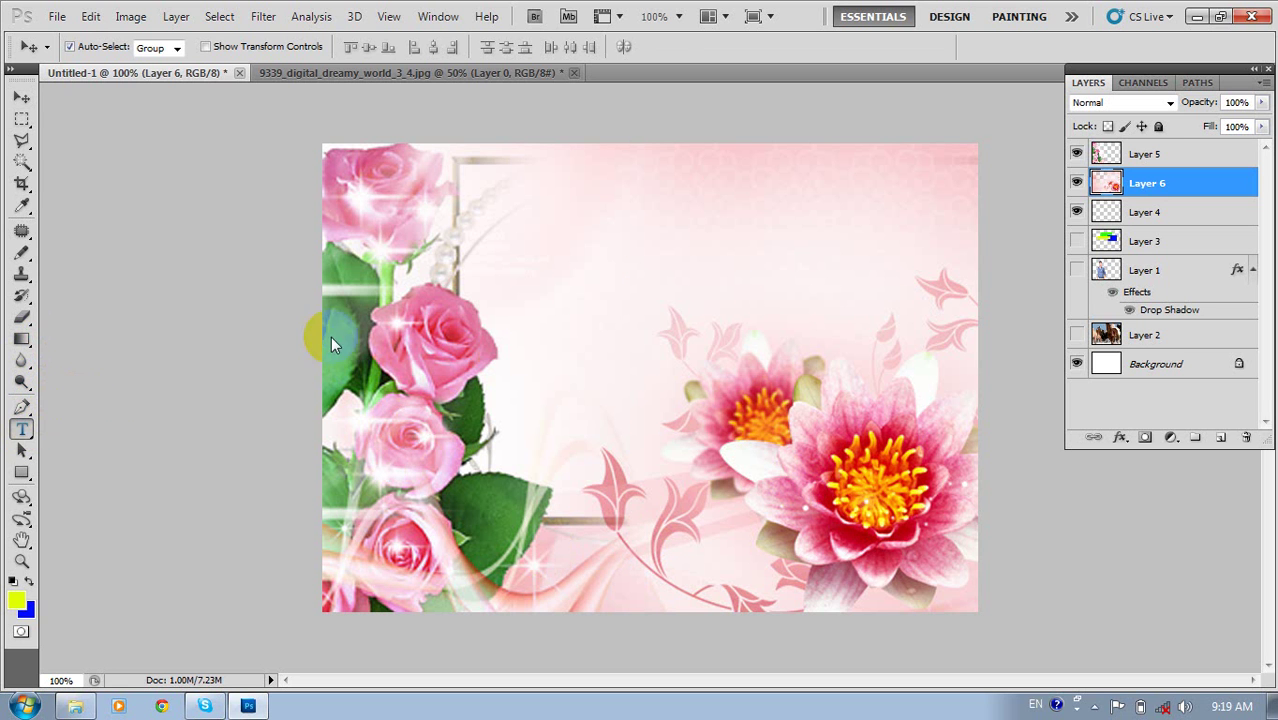
# Type 'Flower Shop' in yellow, place it near the upper centre, and commit it.
pyautogui.click(564, 281)
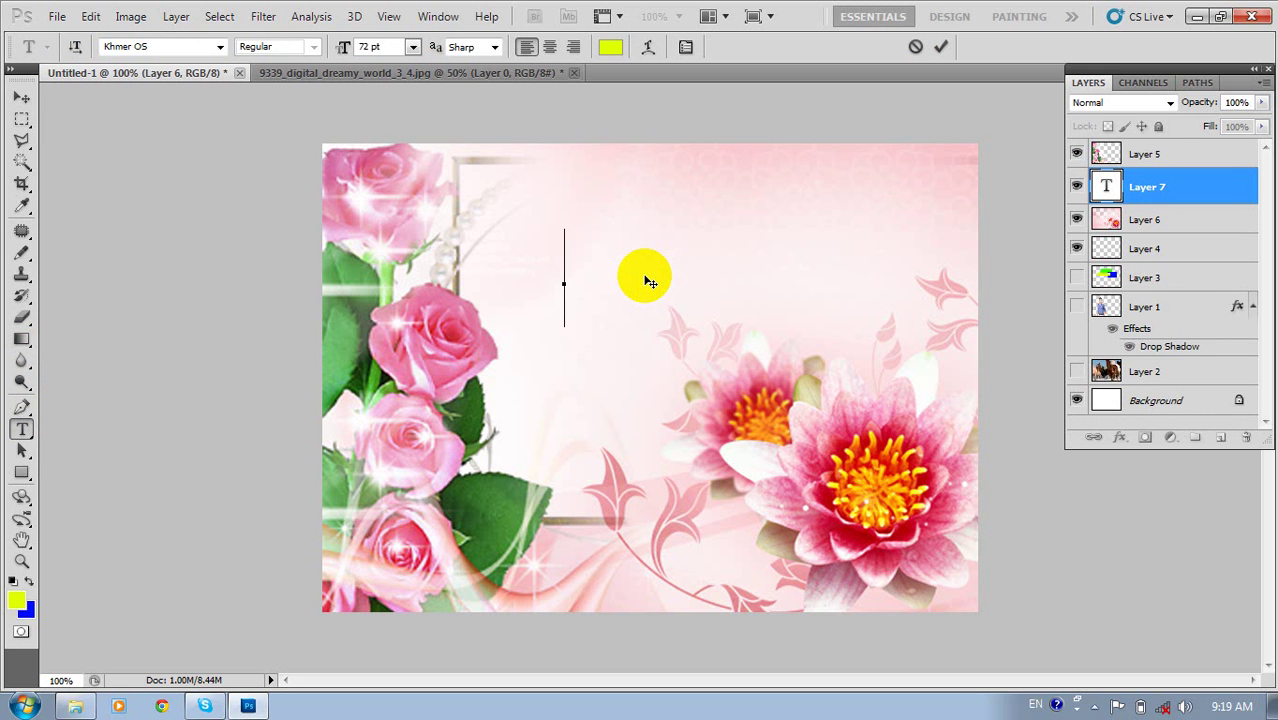
pyautogui.write('Fl')
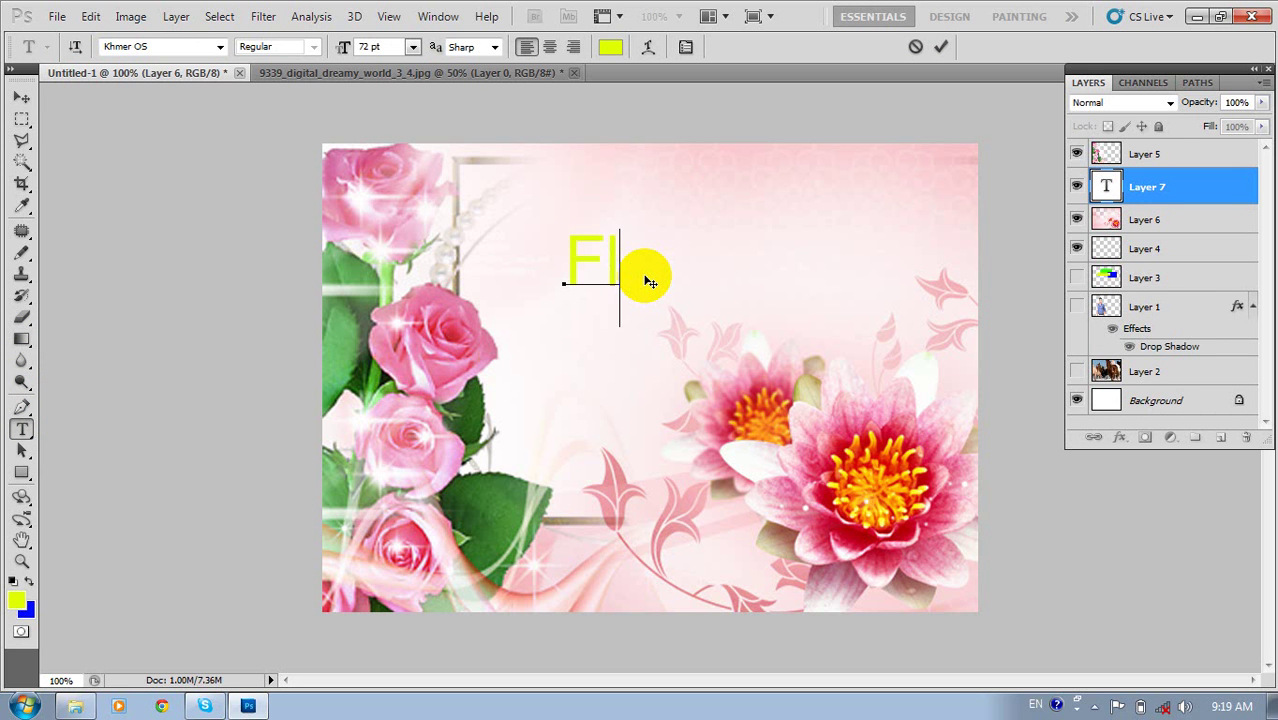
pyautogui.write('ower')
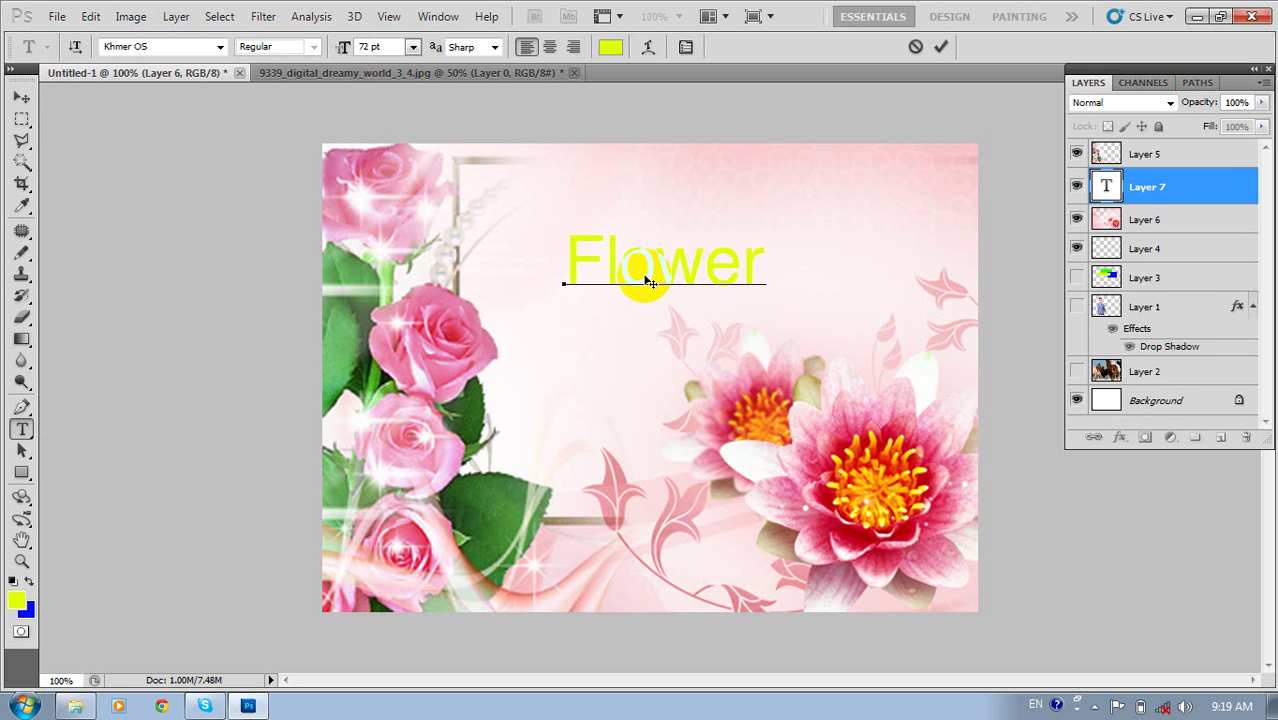
pyautogui.write(' Shop')
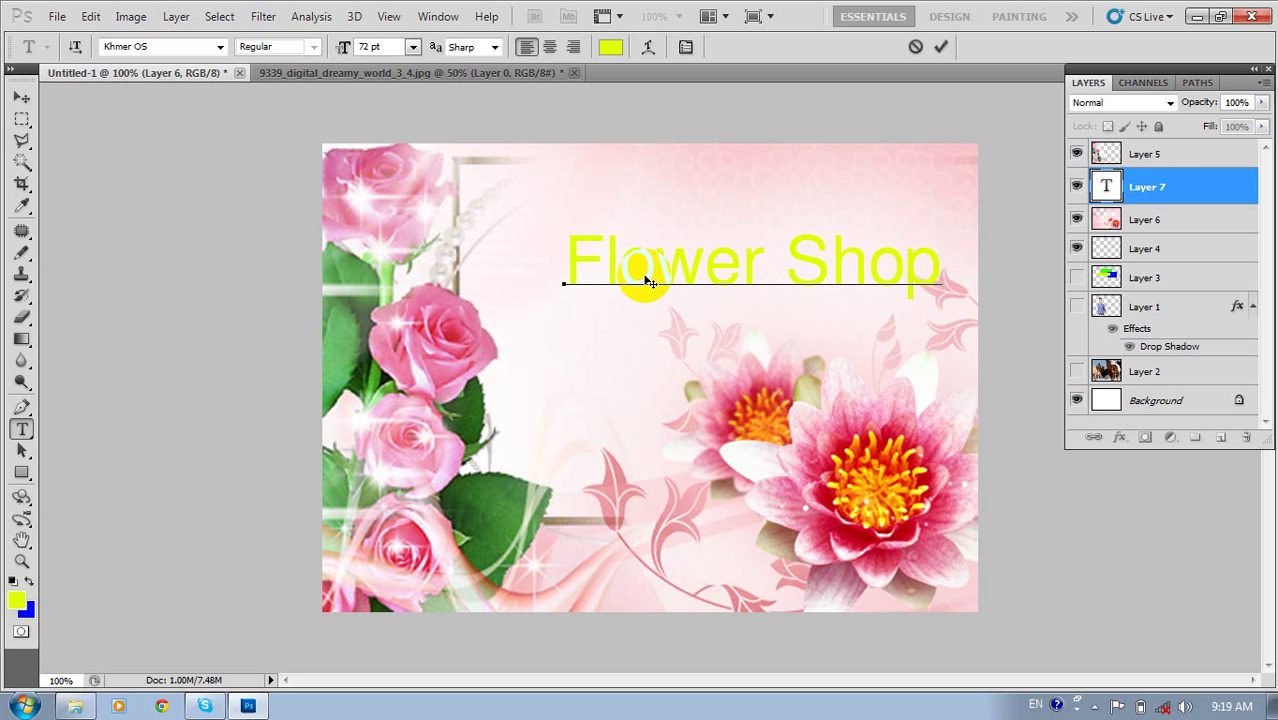
pyautogui.moveTo(704, 345)
pyautogui.mouseDown()
pyautogui.moveTo(643, 360)
pyautogui.moveTo(680, 330)
pyautogui.mouseUp()
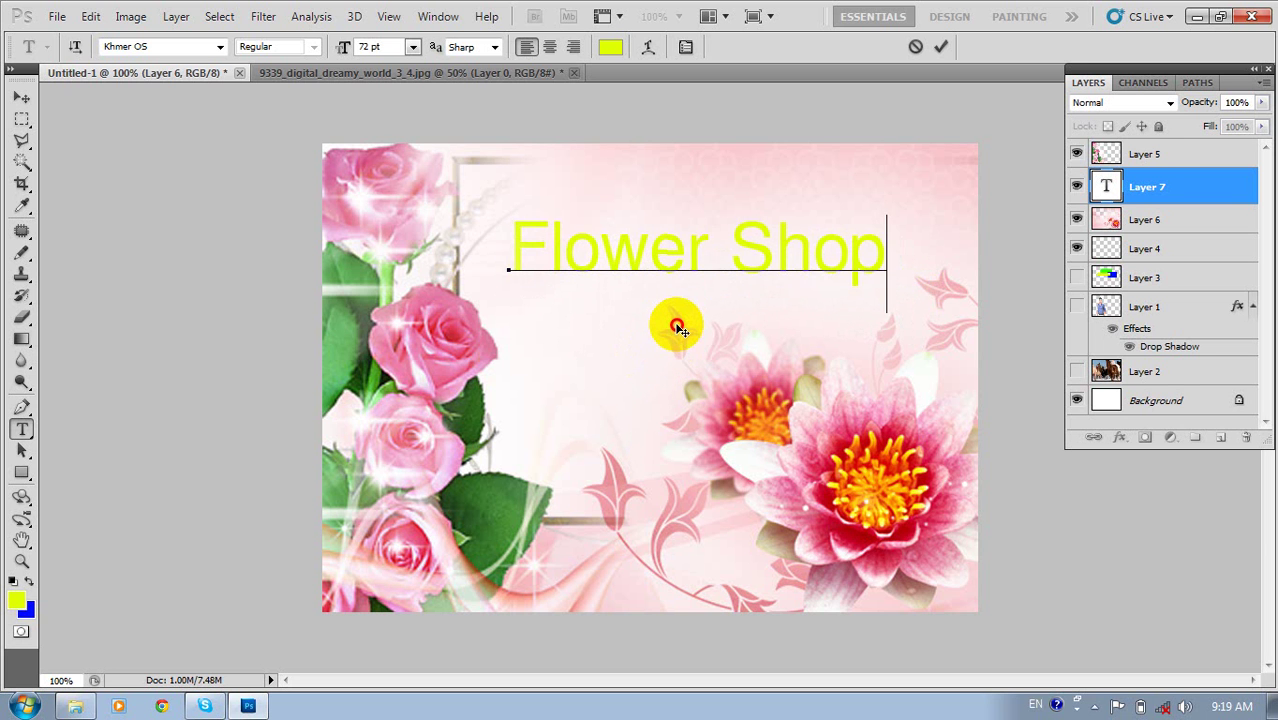
pyautogui.click(941, 46)
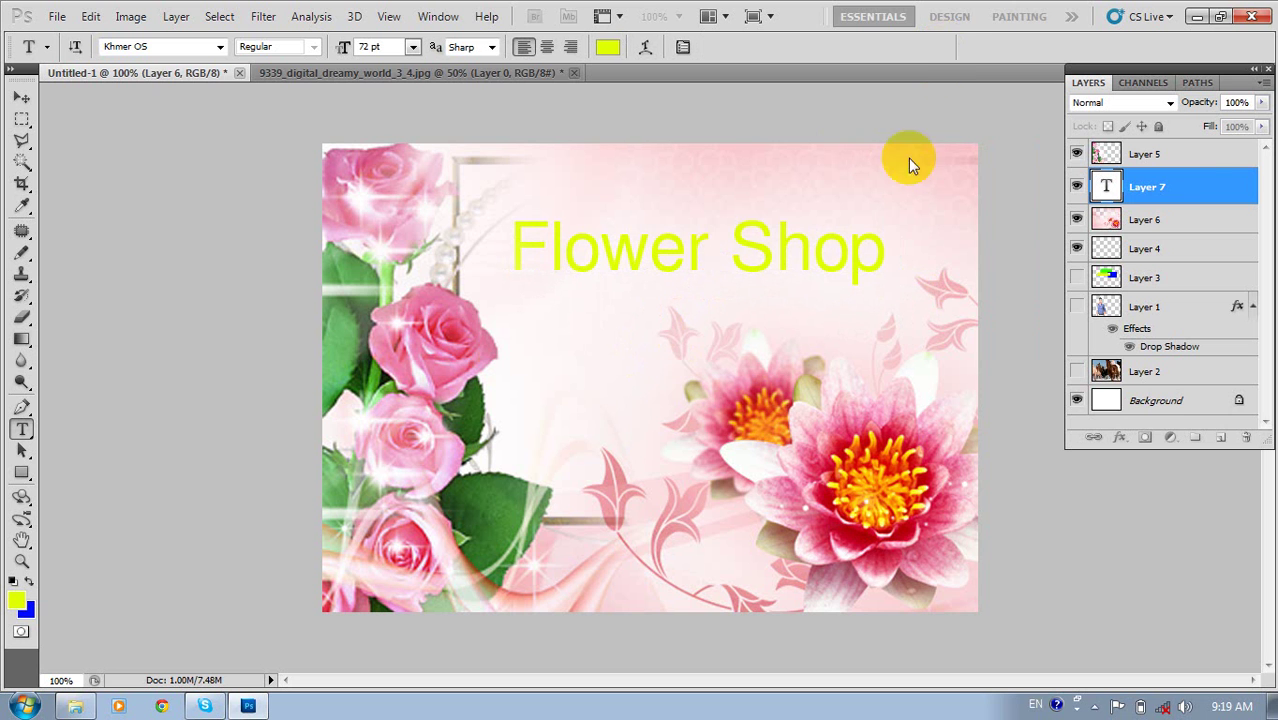
# Add a committed 'Off 15%' text line below the Flower Shop heading.
pyautogui.click(559, 390)
pyautogui.write('Off 15%')
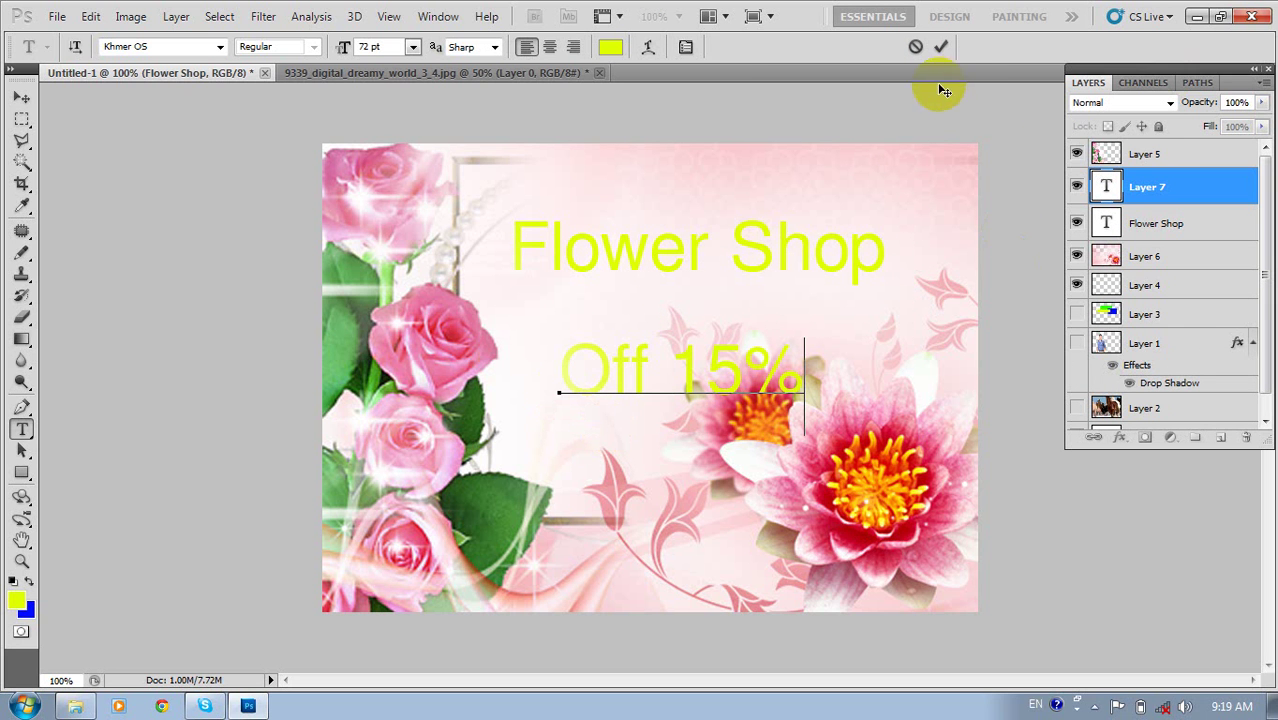
pyautogui.click(941, 46)
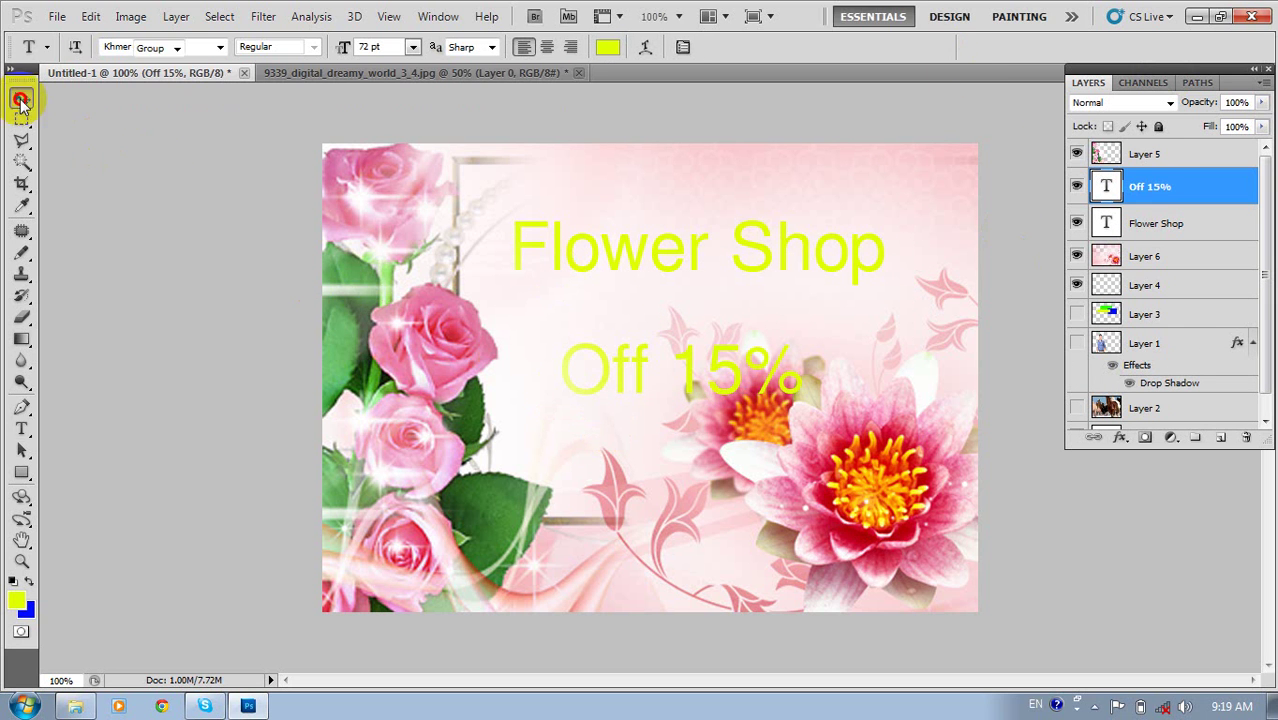
pyautogui.click(21, 97)
pyautogui.click(21, 428)
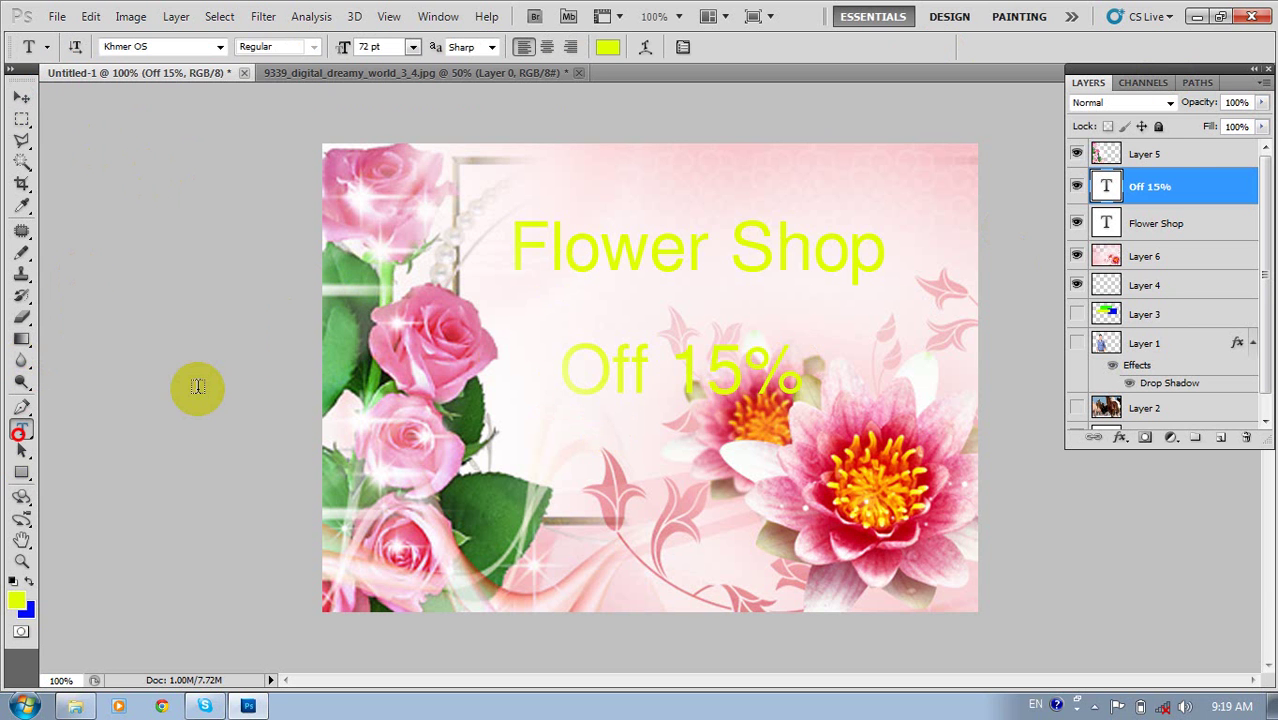
# Recolour the 'Off 15%' text to red (ff0000) and commit it.
pyautogui.moveTo(805, 365); pyautogui.dragTo(516, 357)
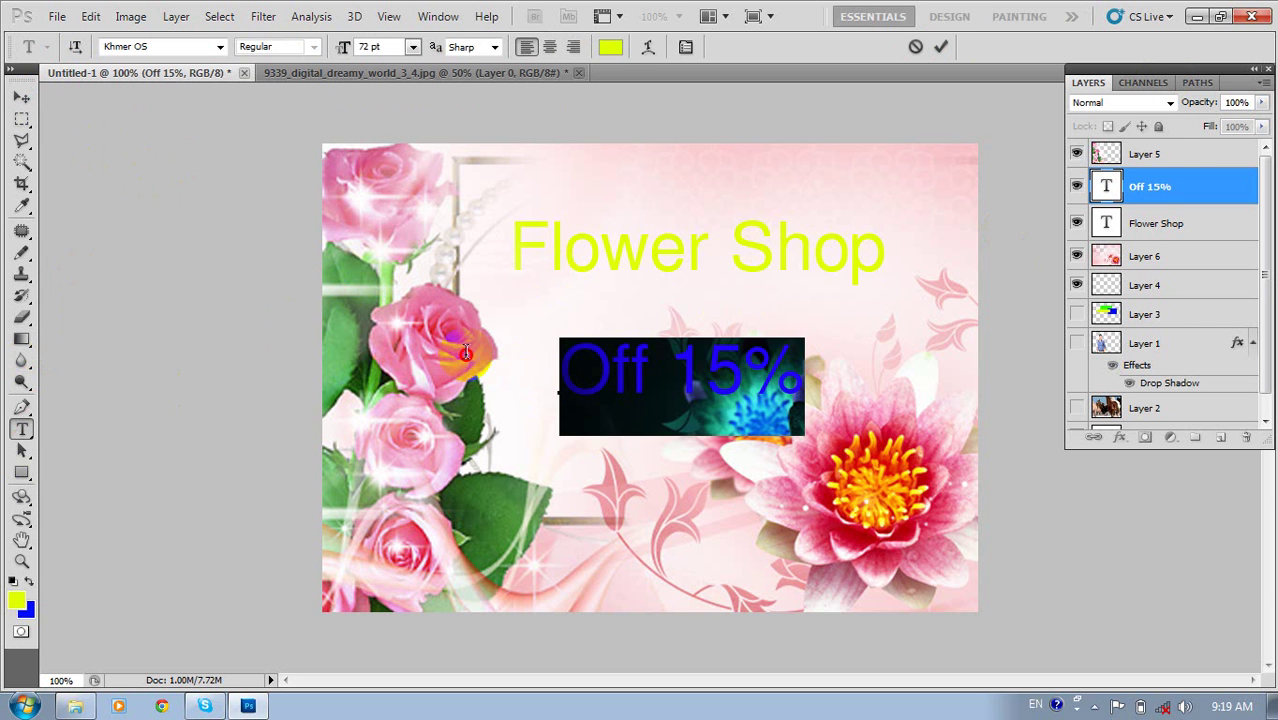
pyautogui.click(608, 47)
pyautogui.click(1041, 314)
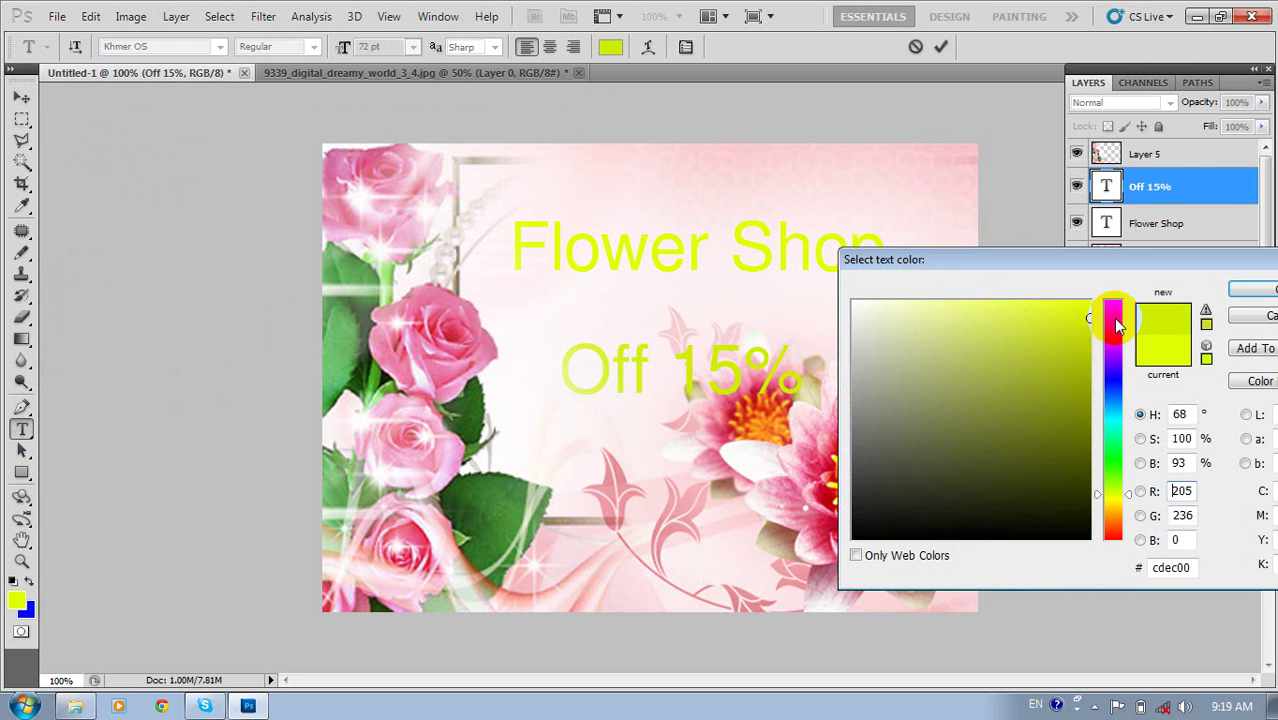
pyautogui.moveTo(1113, 318); pyautogui.dragTo(1113, 300)
pyautogui.click(1069, 315)
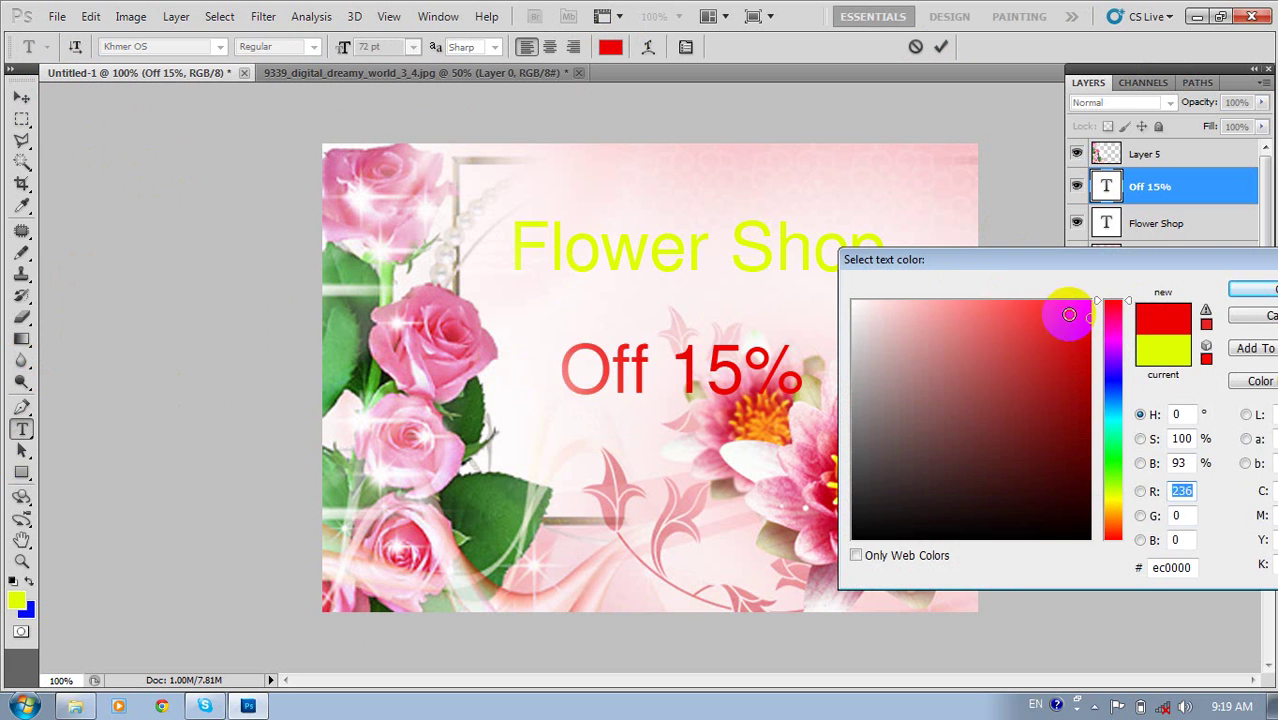
pyautogui.click(1252, 289)
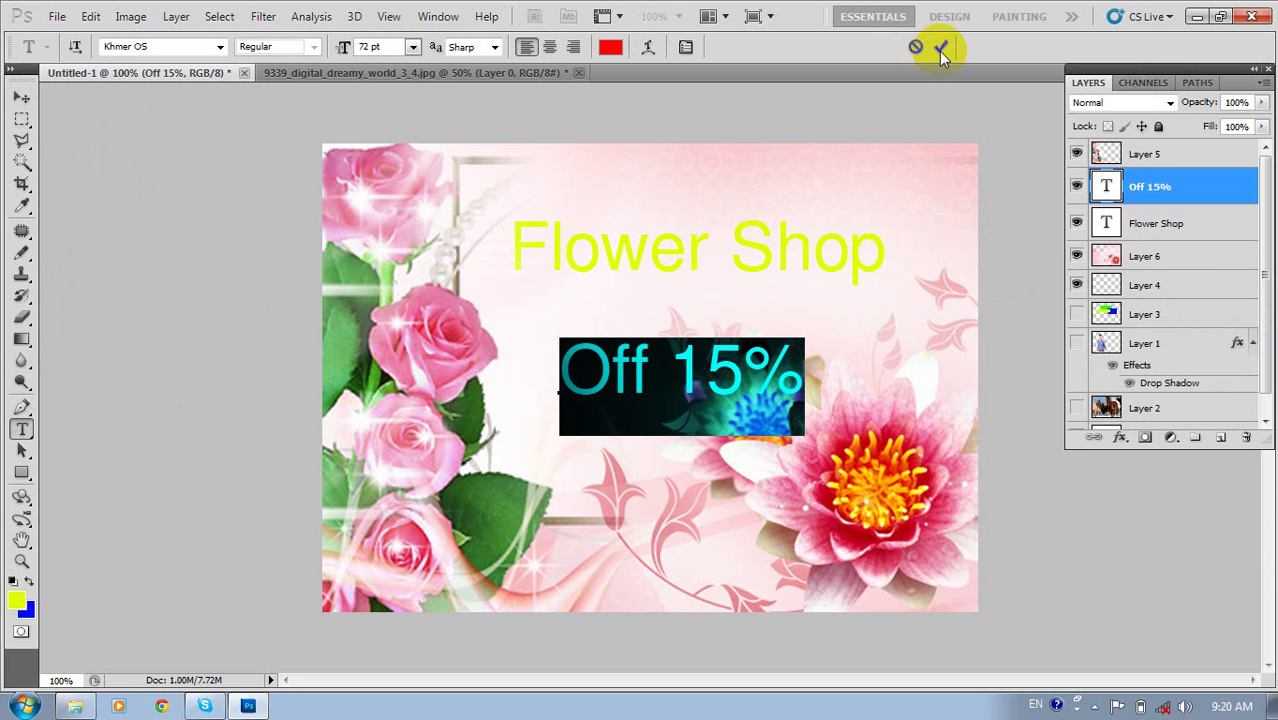
pyautogui.click(941, 49)
# Recolour the 'Flower Shop' text to the same red and commit it.
pyautogui.click(775, 245)
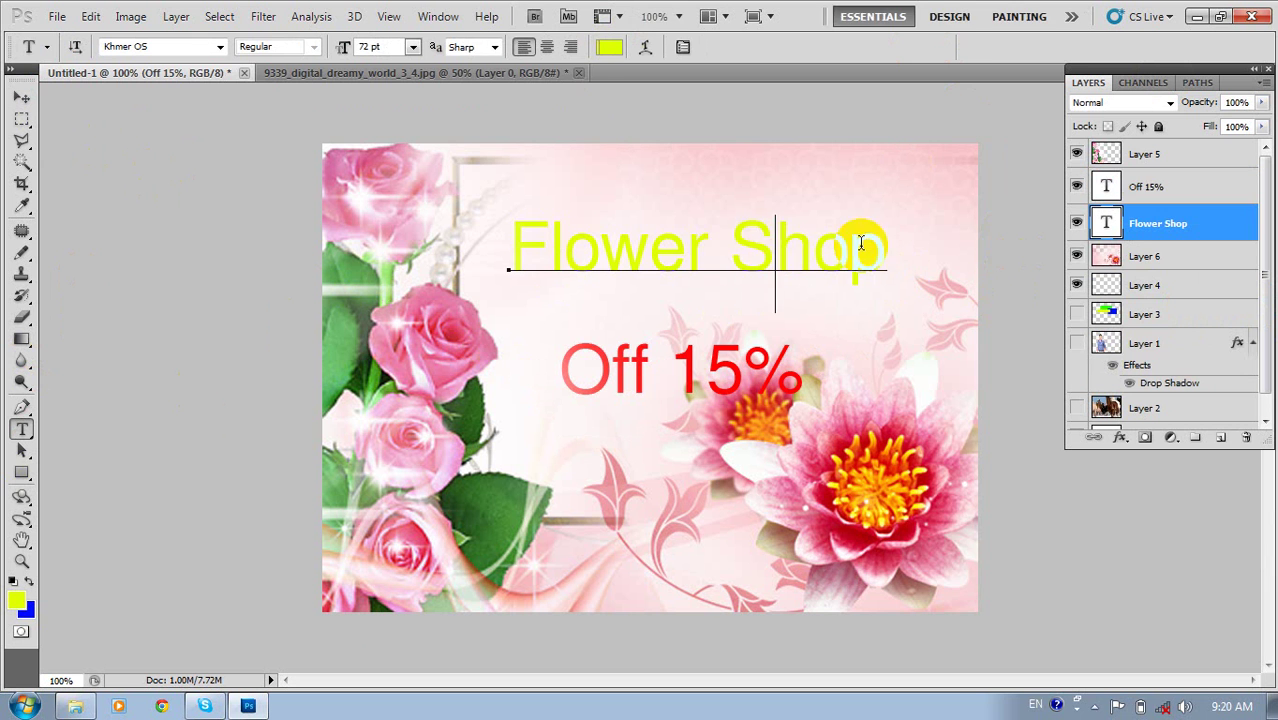
pyautogui.moveTo(888, 245); pyautogui.dragTo(562, 118)
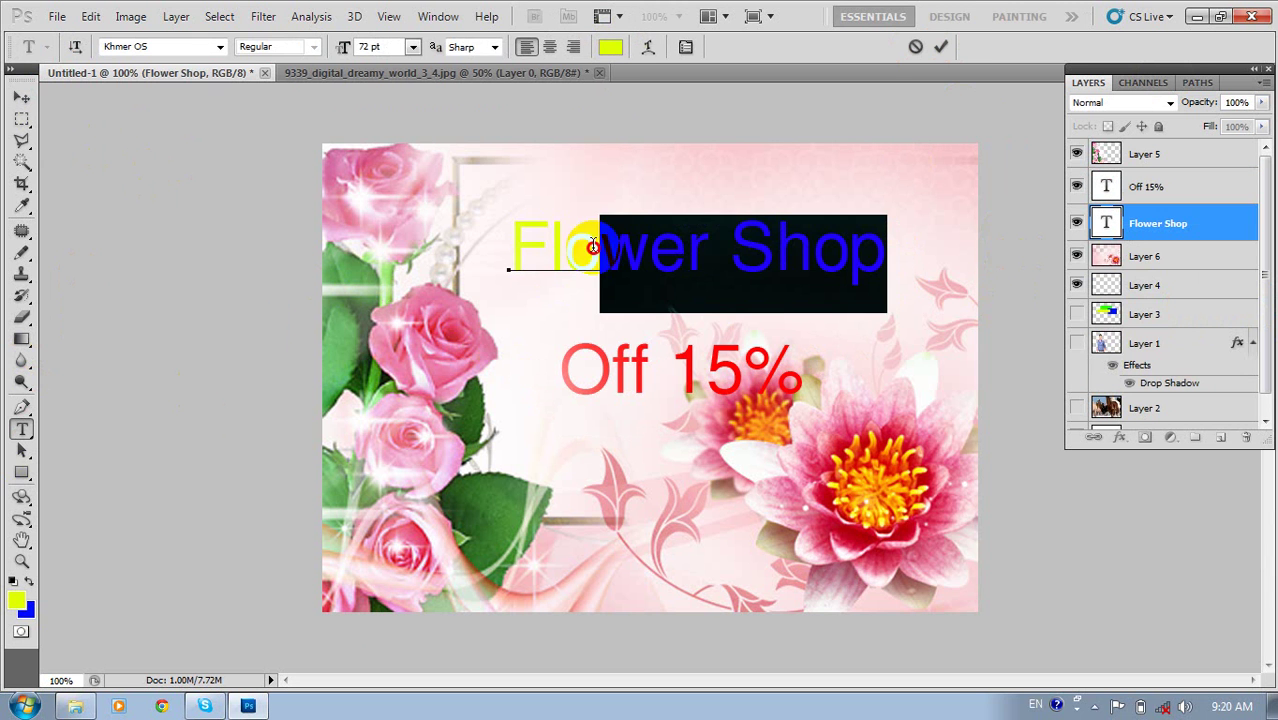
pyautogui.click(606, 50)
pyautogui.click(1112, 300)
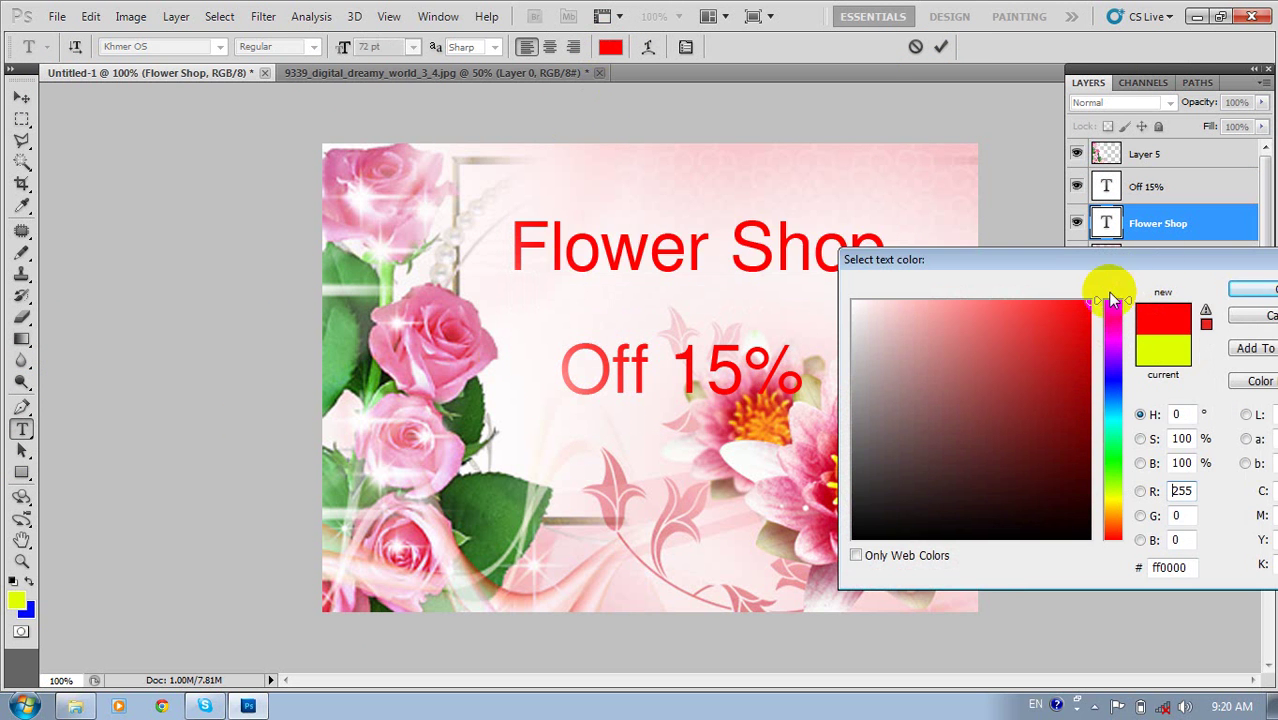
pyautogui.click(1245, 289)
pyautogui.click(939, 46)
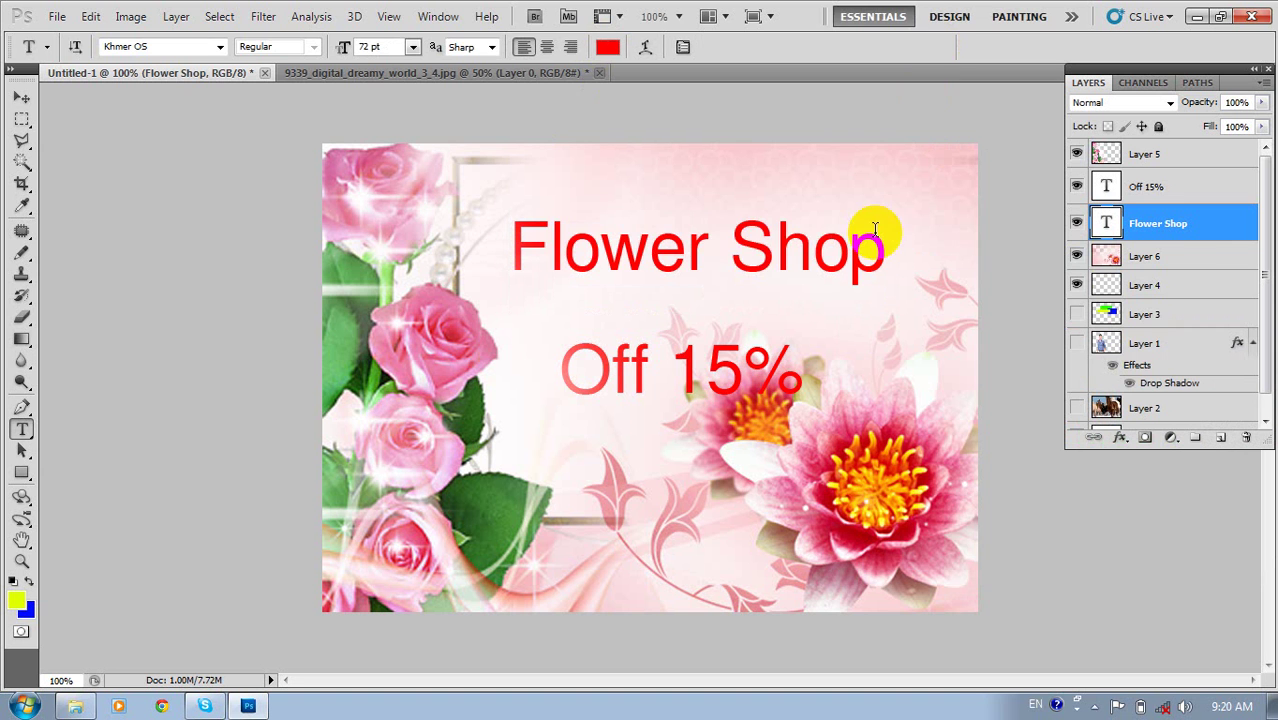
pyautogui.click(21, 97)
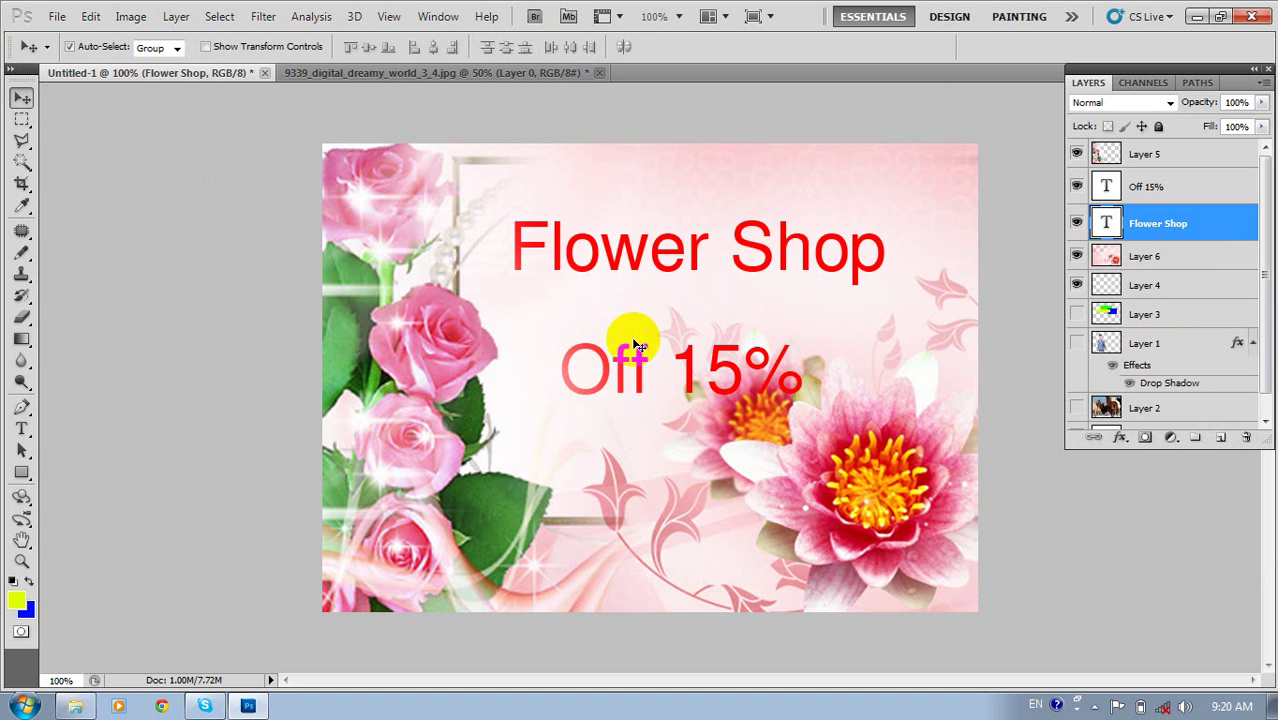
# Move Layer 5 below the Flower Shop text layer and nudge it on the canvas.
pyautogui.click(1188, 158)
pyautogui.moveTo(1188, 158); pyautogui.dragTo(1181, 238)
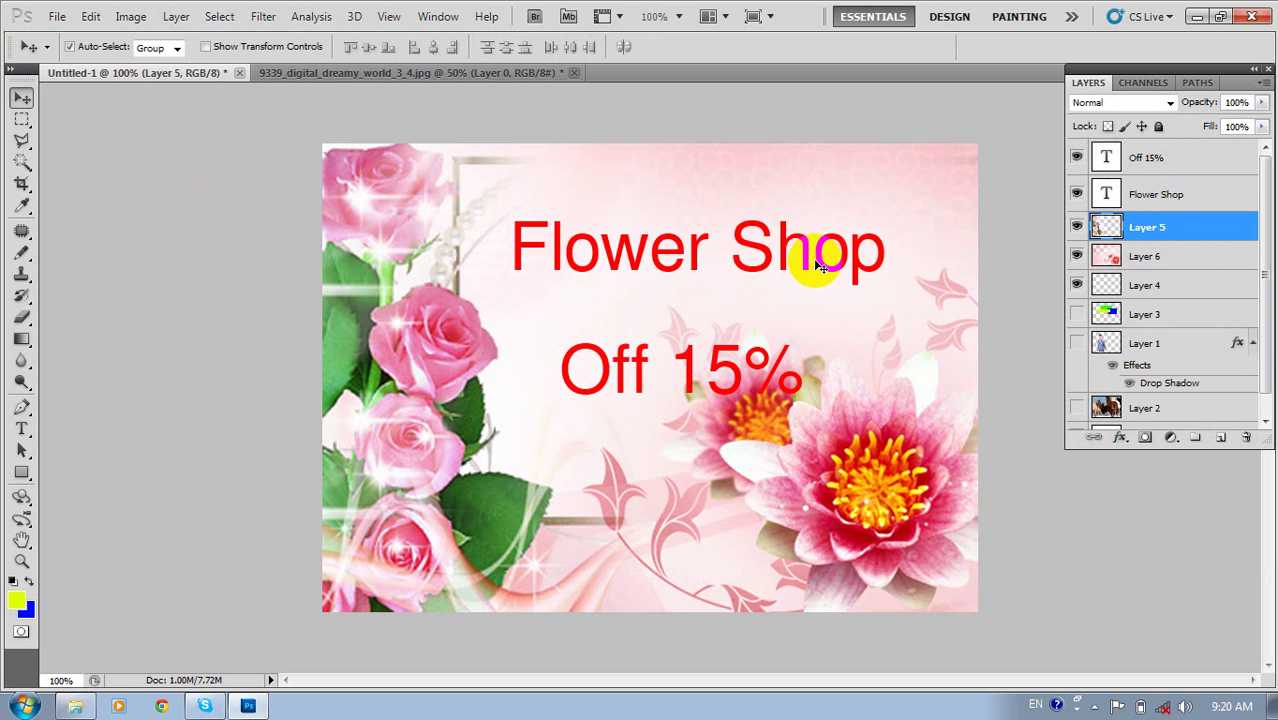
pyautogui.moveTo(708, 280); pyautogui.dragTo(716, 266)
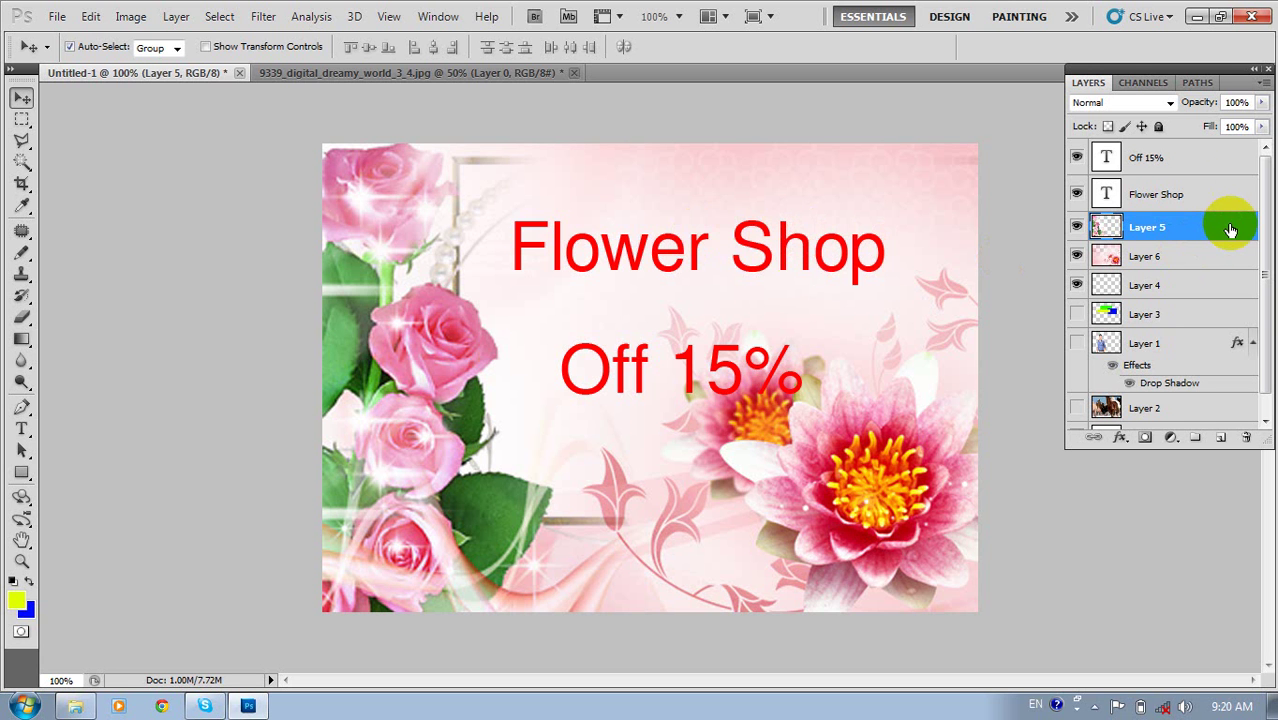
# Open Layer Style for the Flower Shop text layer and move the dialog aside.
pyautogui.click(1220, 195)
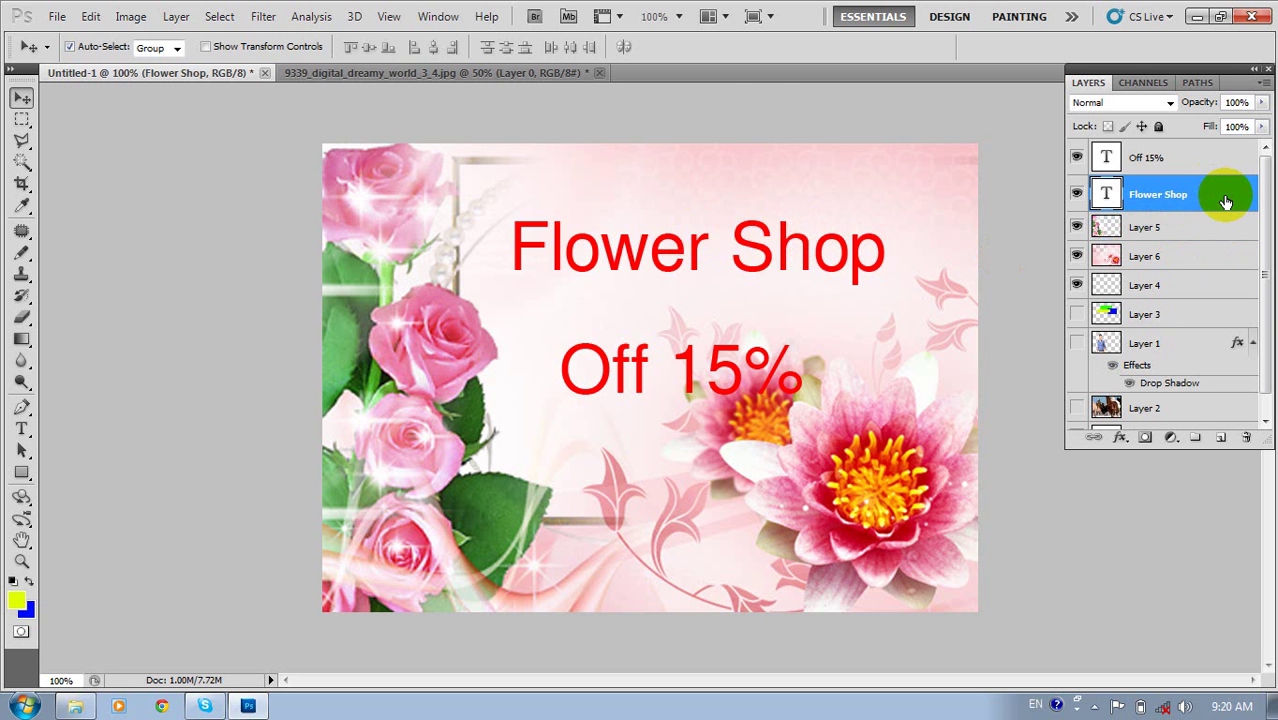
pyautogui.doubleClick(1225, 201)
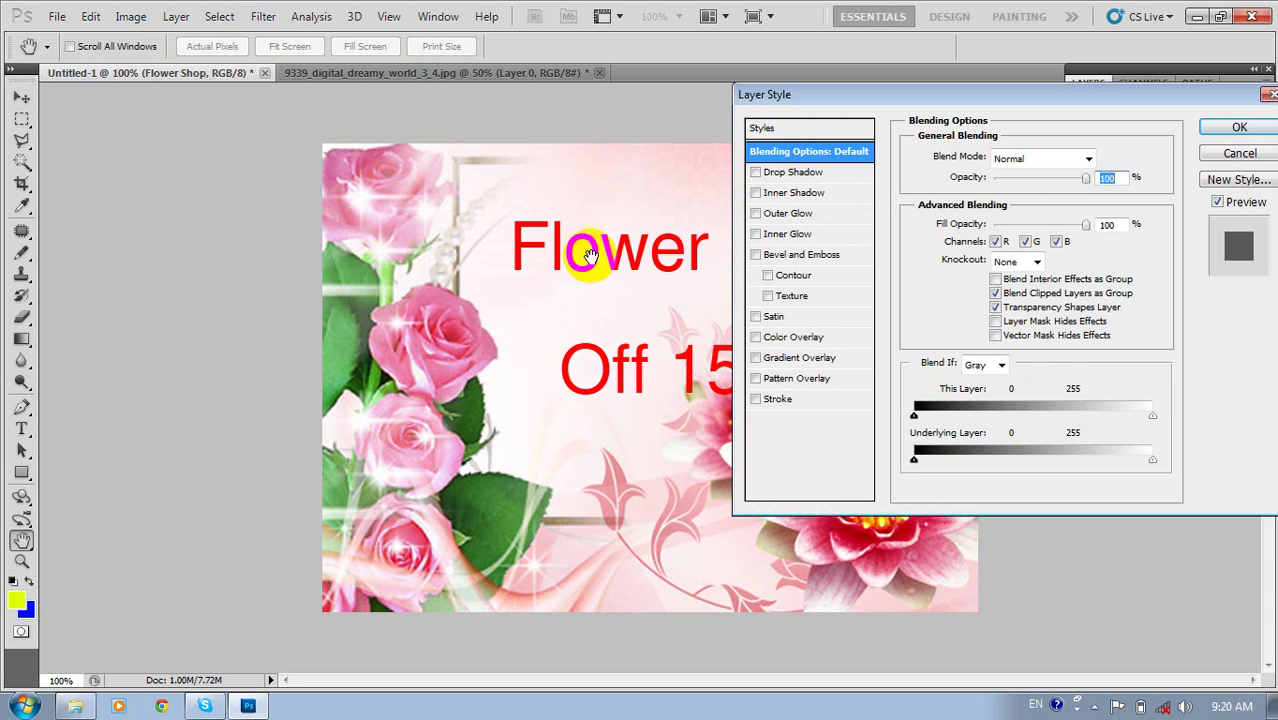
pyautogui.click(1232, 128)
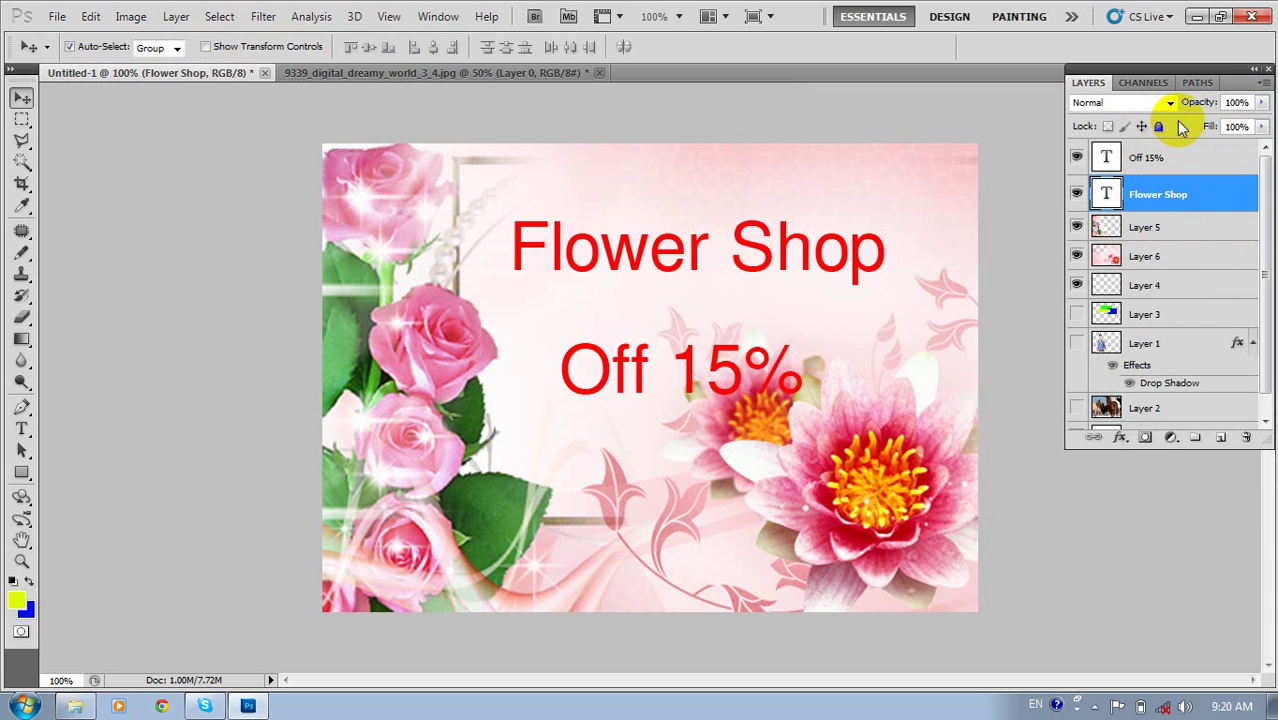
pyautogui.click(1222, 203)
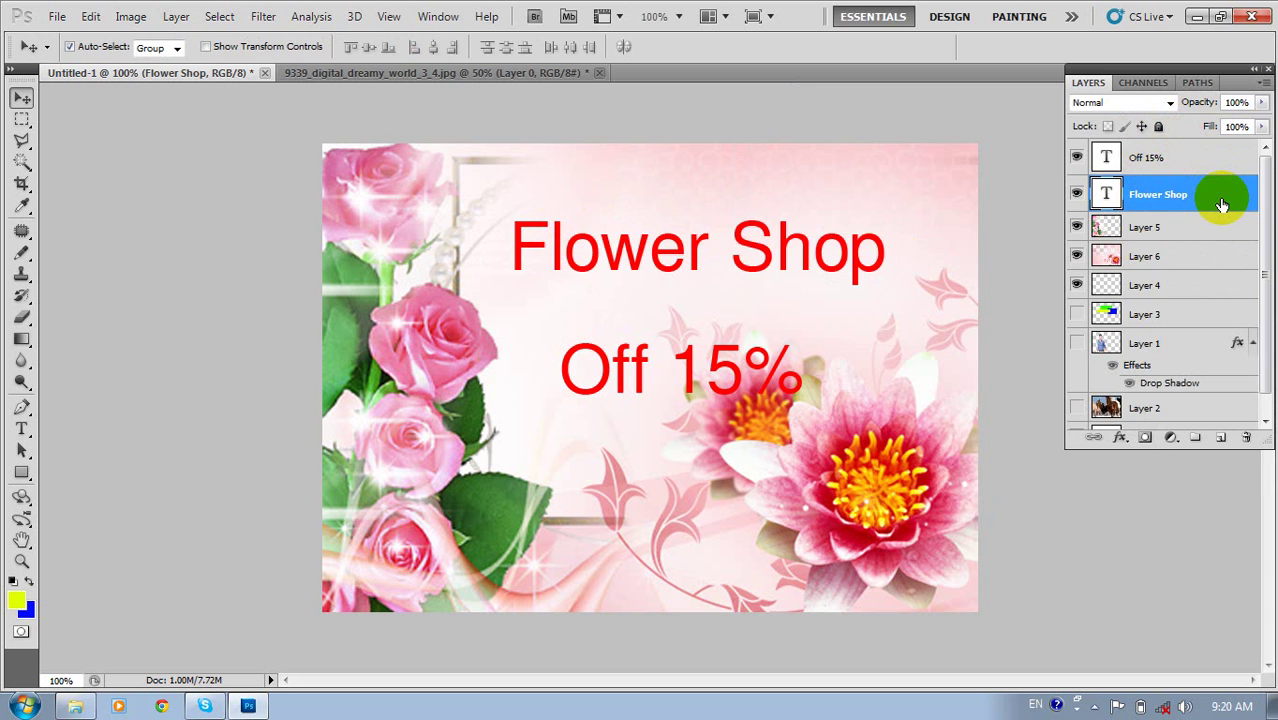
pyautogui.doubleClick(1222, 203)
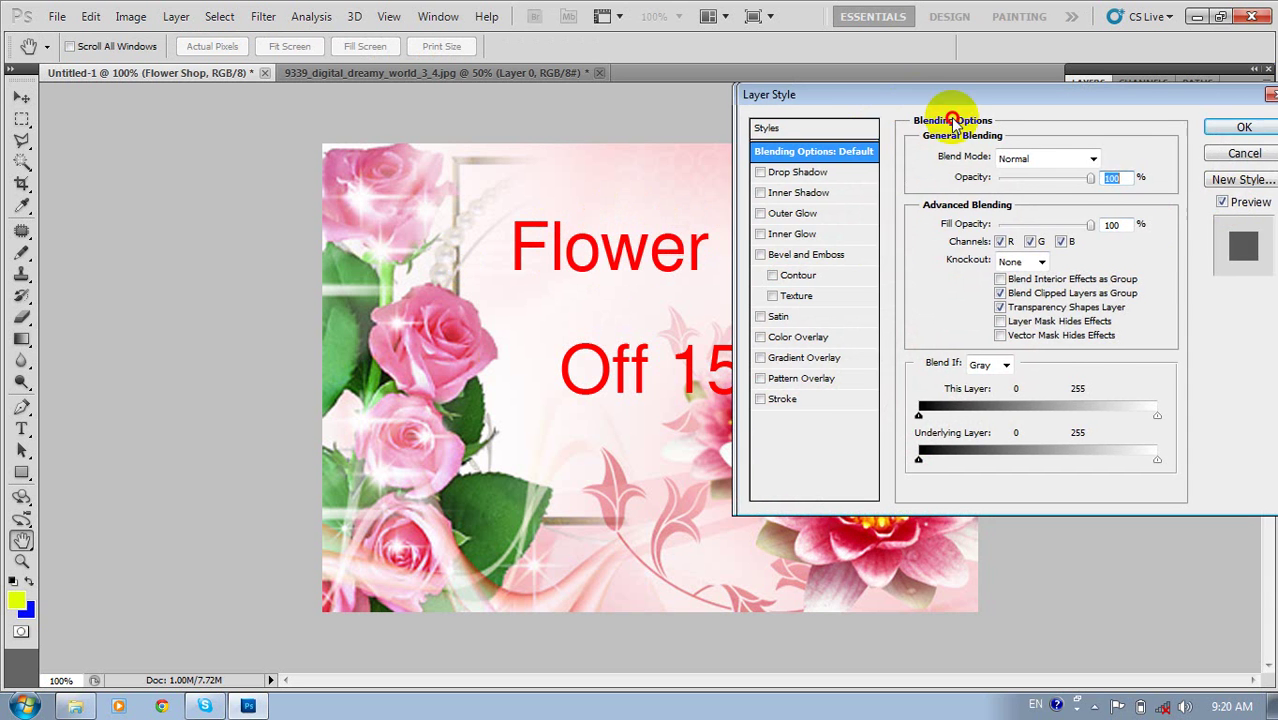
pyautogui.moveTo(952, 100)
pyautogui.mouseDown()
pyautogui.moveTo(921, 148)
pyautogui.moveTo(907, 131)
pyautogui.moveTo(473, 108)
pyautogui.moveTo(128, 180)
pyautogui.moveTo(206, 162)
pyautogui.mouseUp()
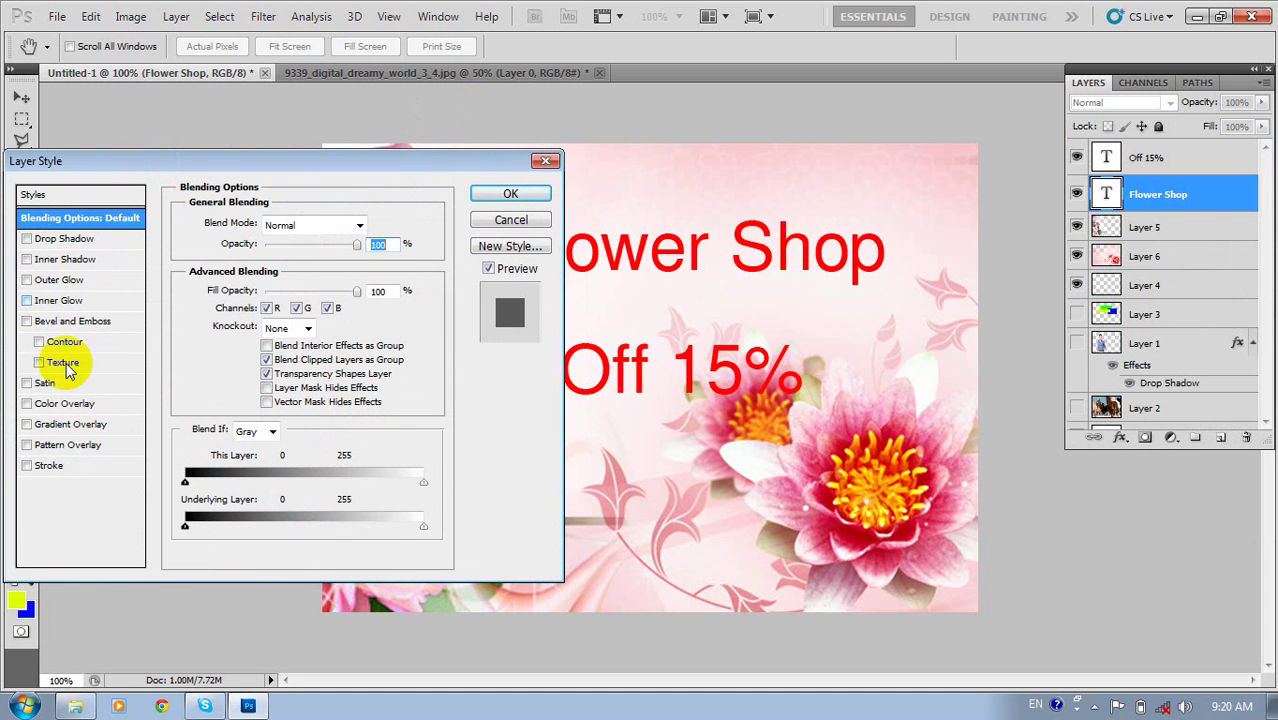
# Turn on a 3 px outside Stroke for the Flower Shop text.
pyautogui.click(27, 466)
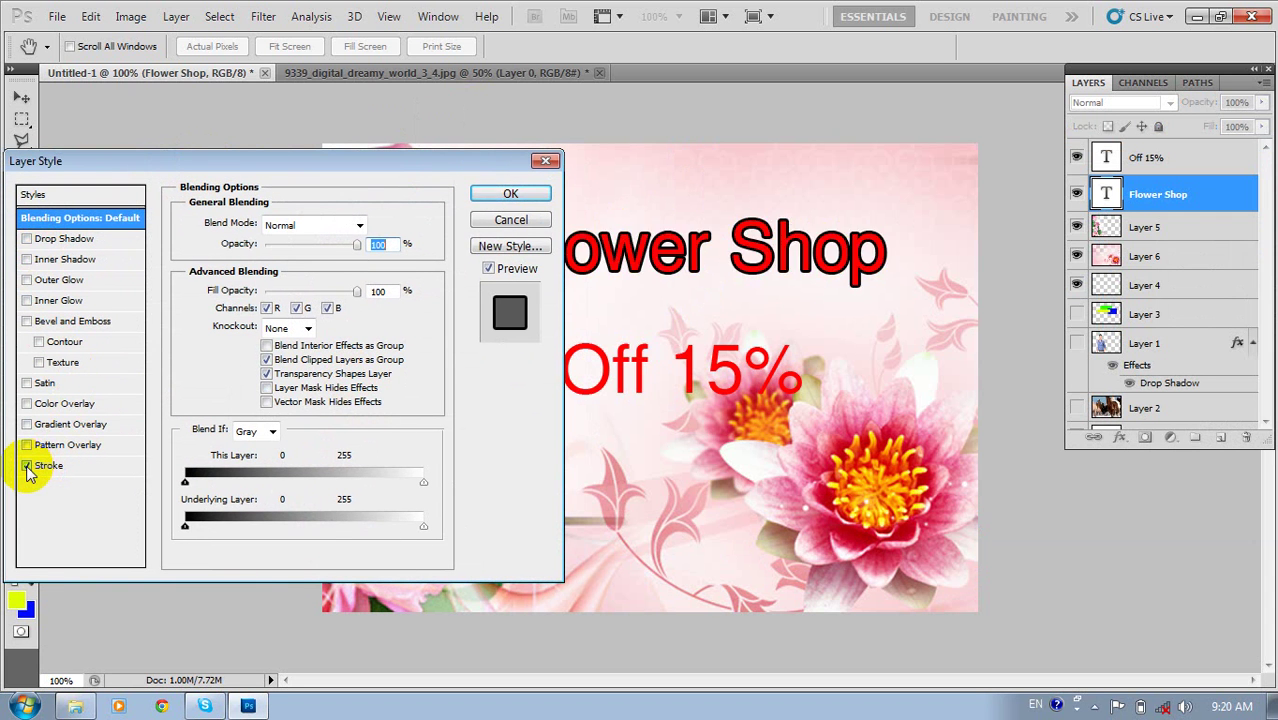
pyautogui.click(27, 466)
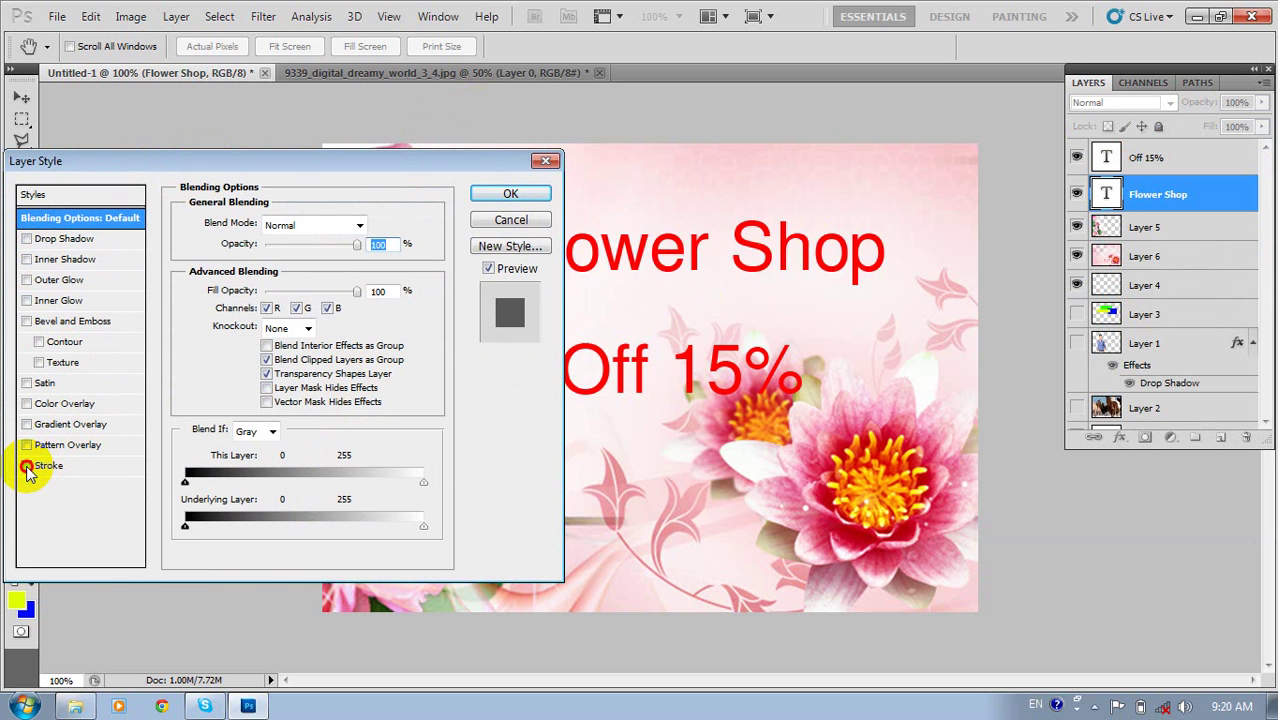
pyautogui.click(27, 467)
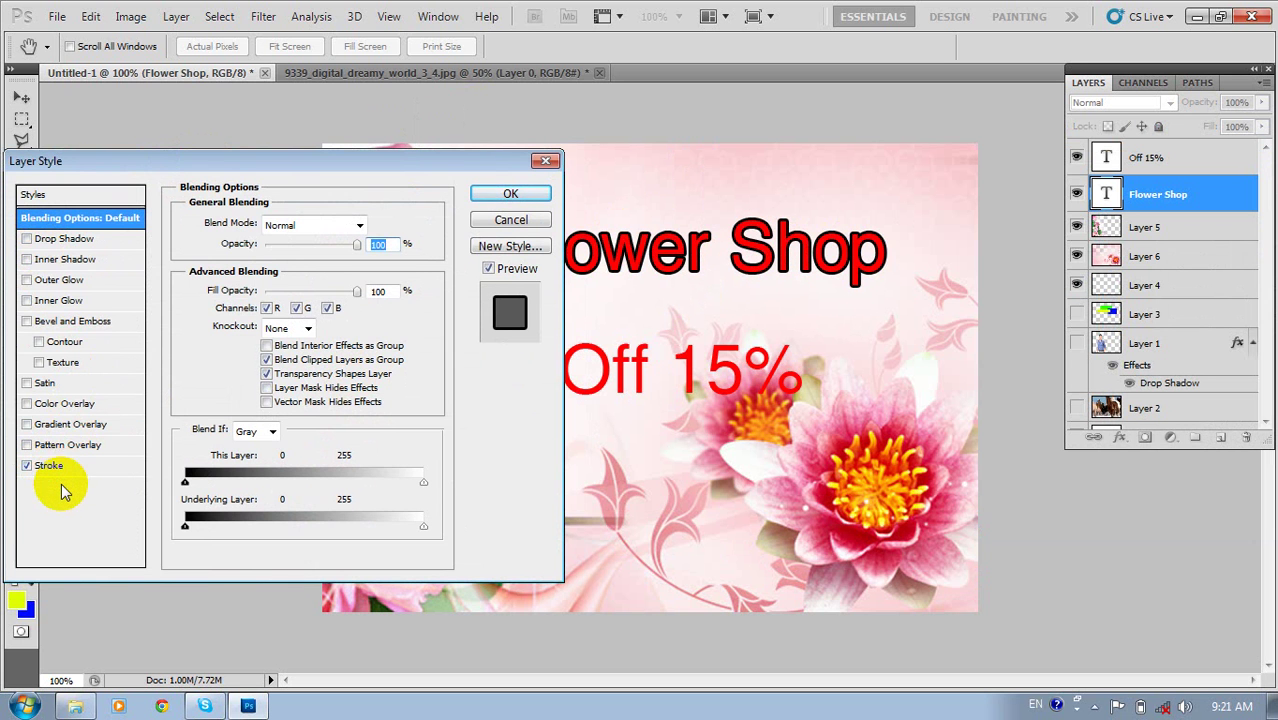
pyautogui.click(60, 466)
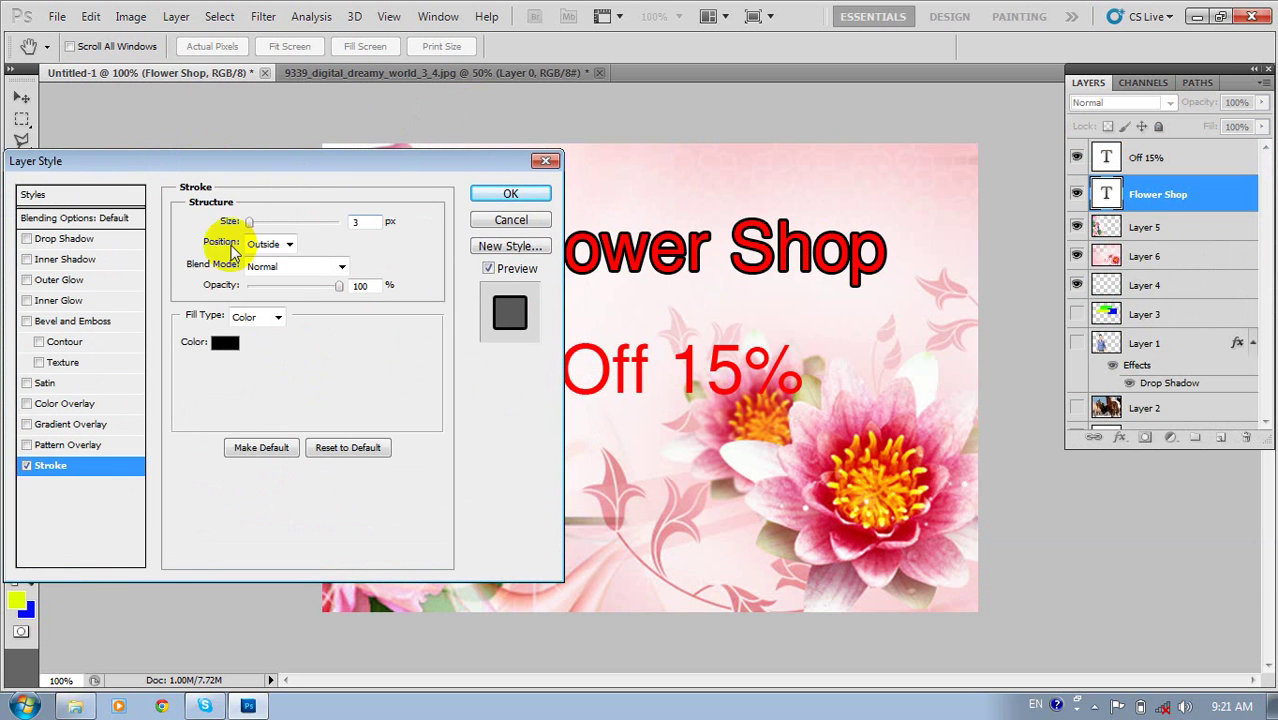
# Set the stroke colour to bright green in the Color Picker.
pyautogui.click(225, 342)
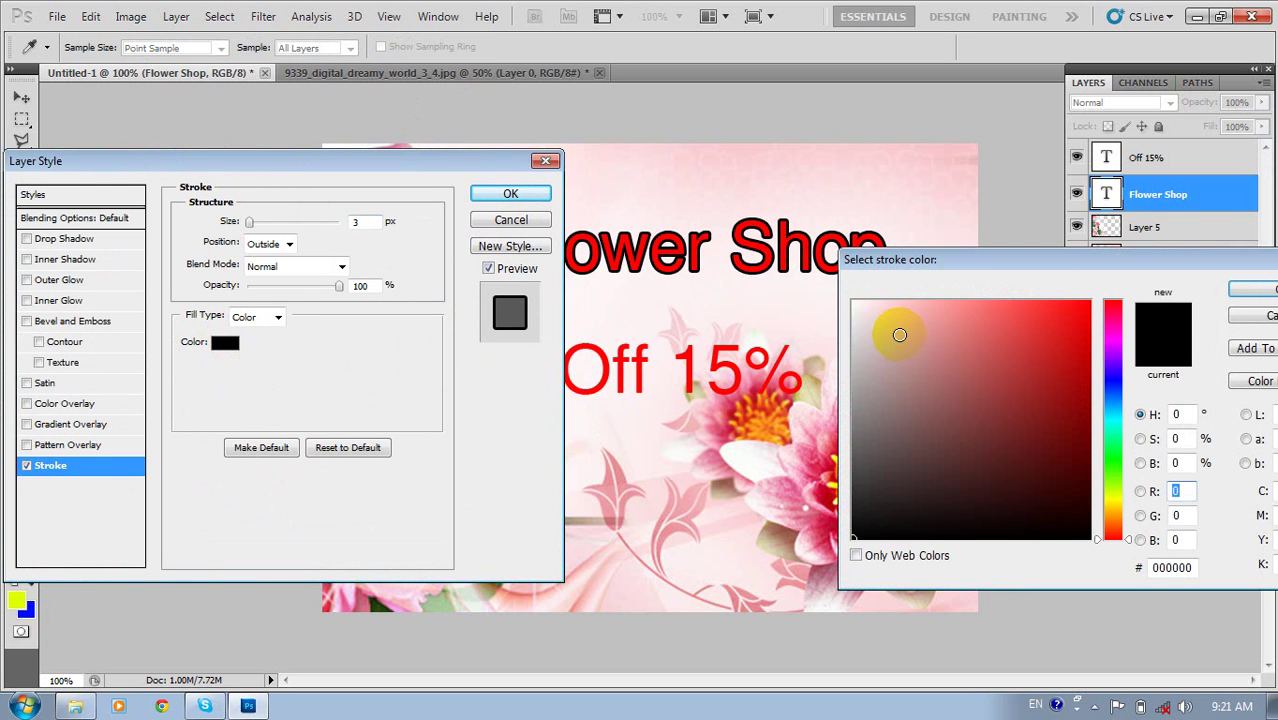
pyautogui.moveTo(899, 334); pyautogui.dragTo(838, 268)
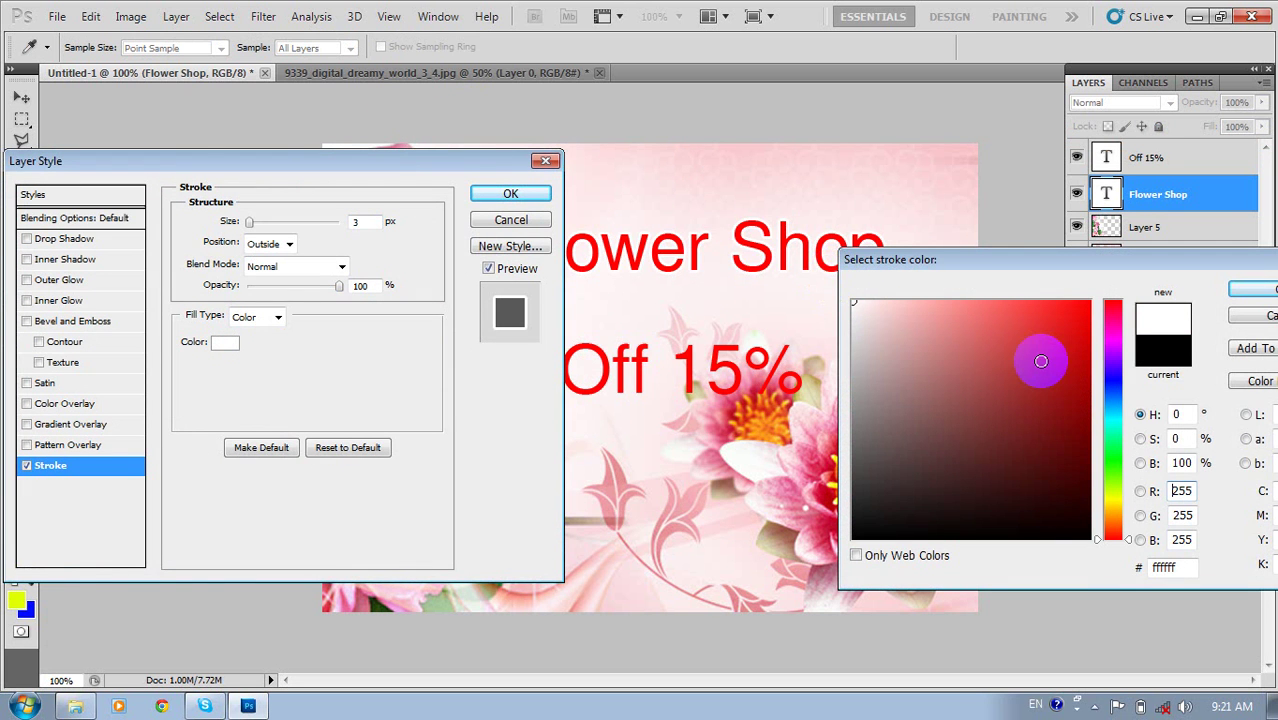
pyautogui.click(1112, 414)
pyautogui.moveTo(1039, 395); pyautogui.dragTo(1090, 300)
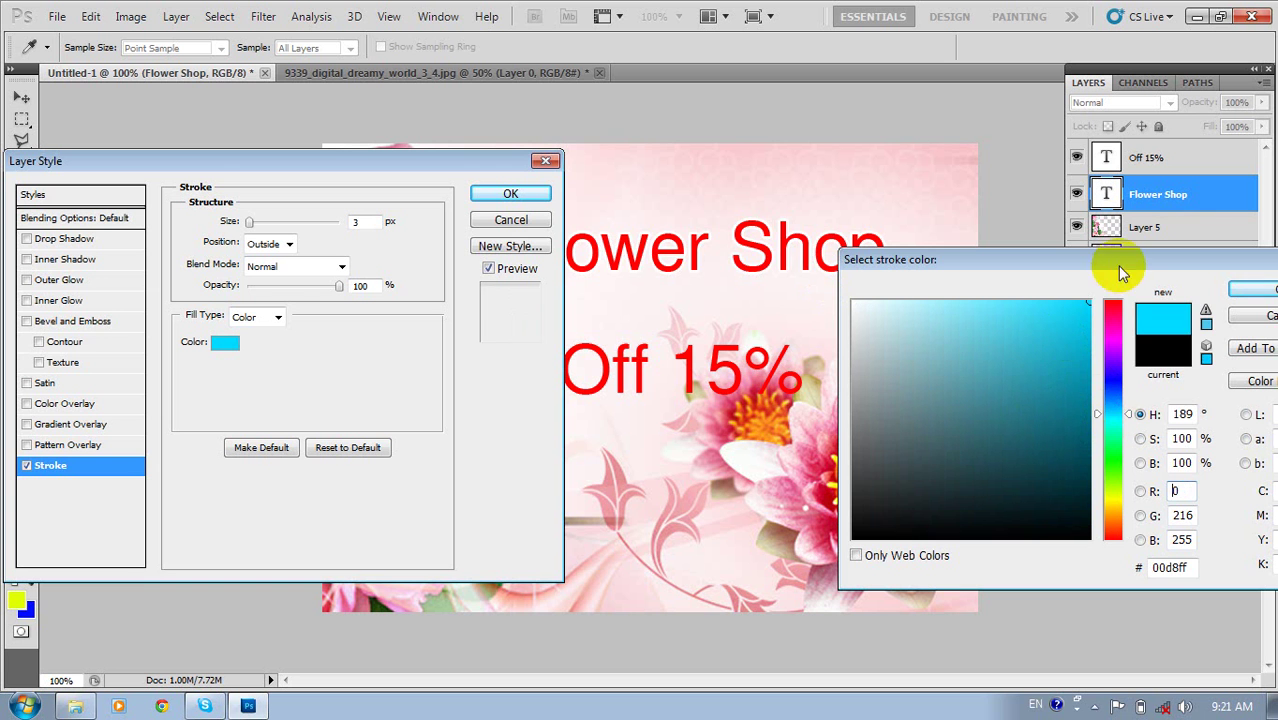
pyautogui.click(1115, 502)
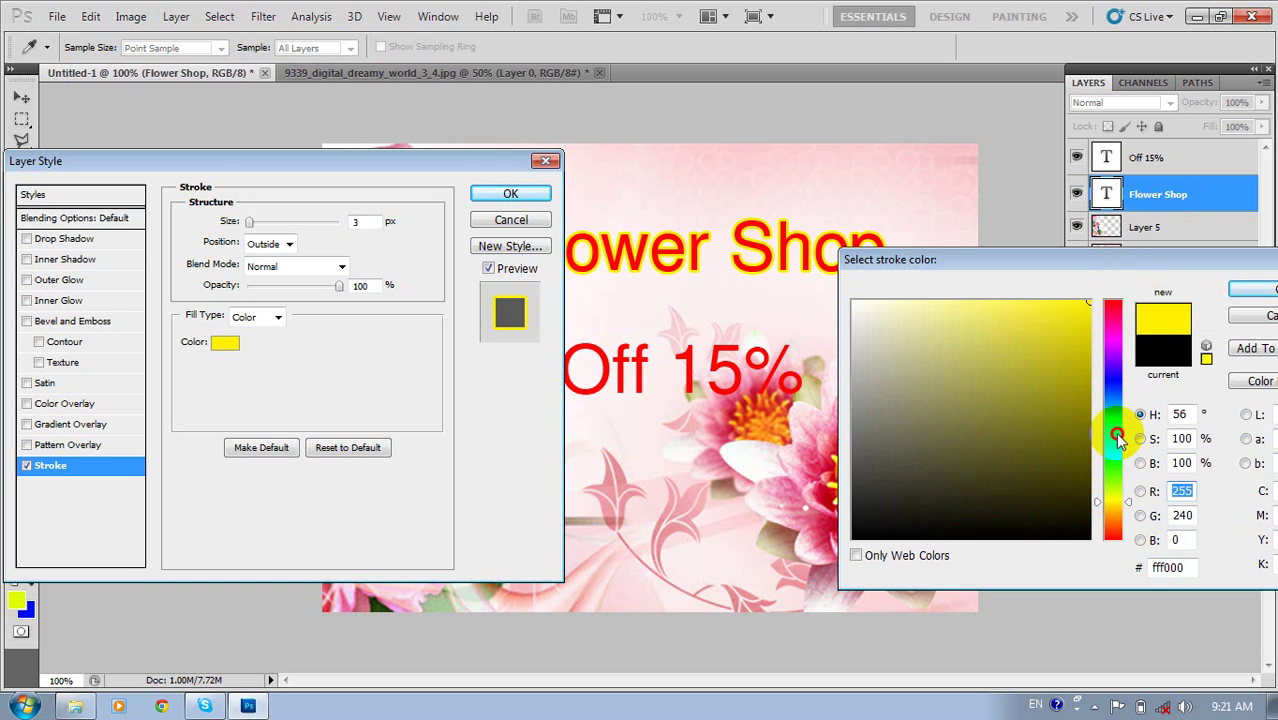
pyautogui.moveTo(1113, 436)
pyautogui.mouseDown()
pyautogui.moveTo(1120, 315)
pyautogui.moveTo(1107, 505)
pyautogui.moveTo(1112, 462)
pyautogui.mouseUp()
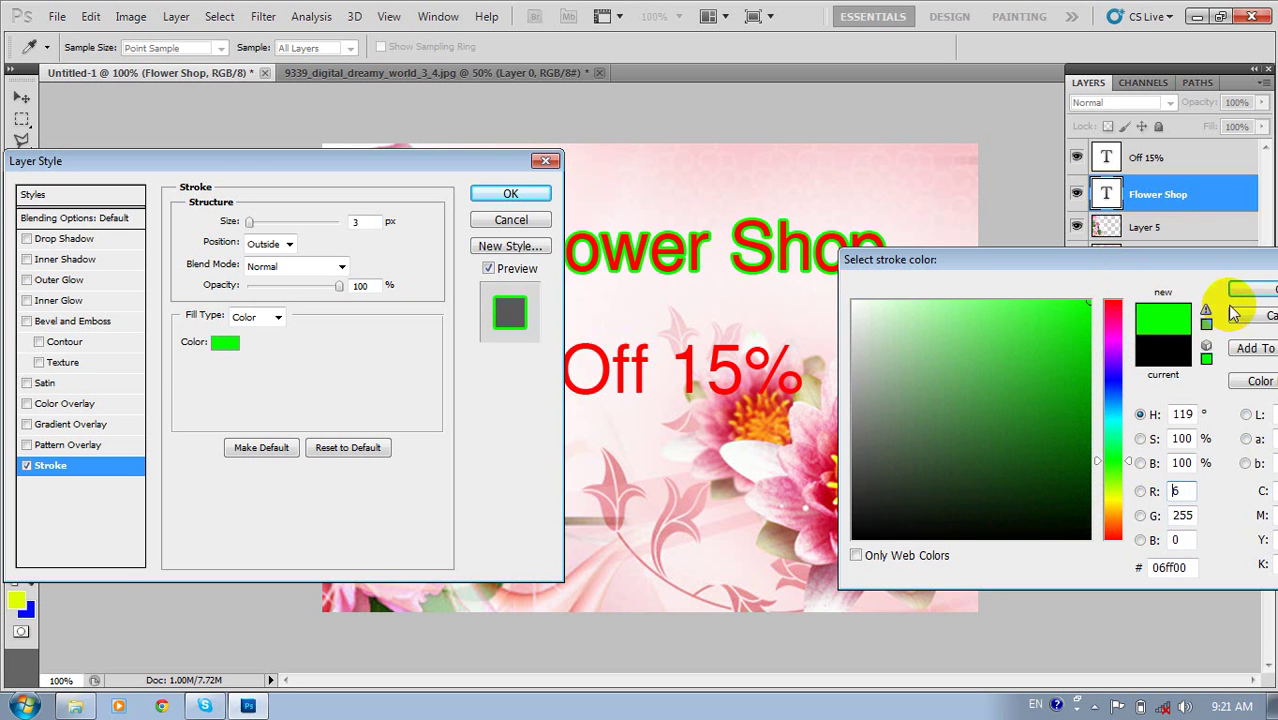
pyautogui.click(1260, 285)
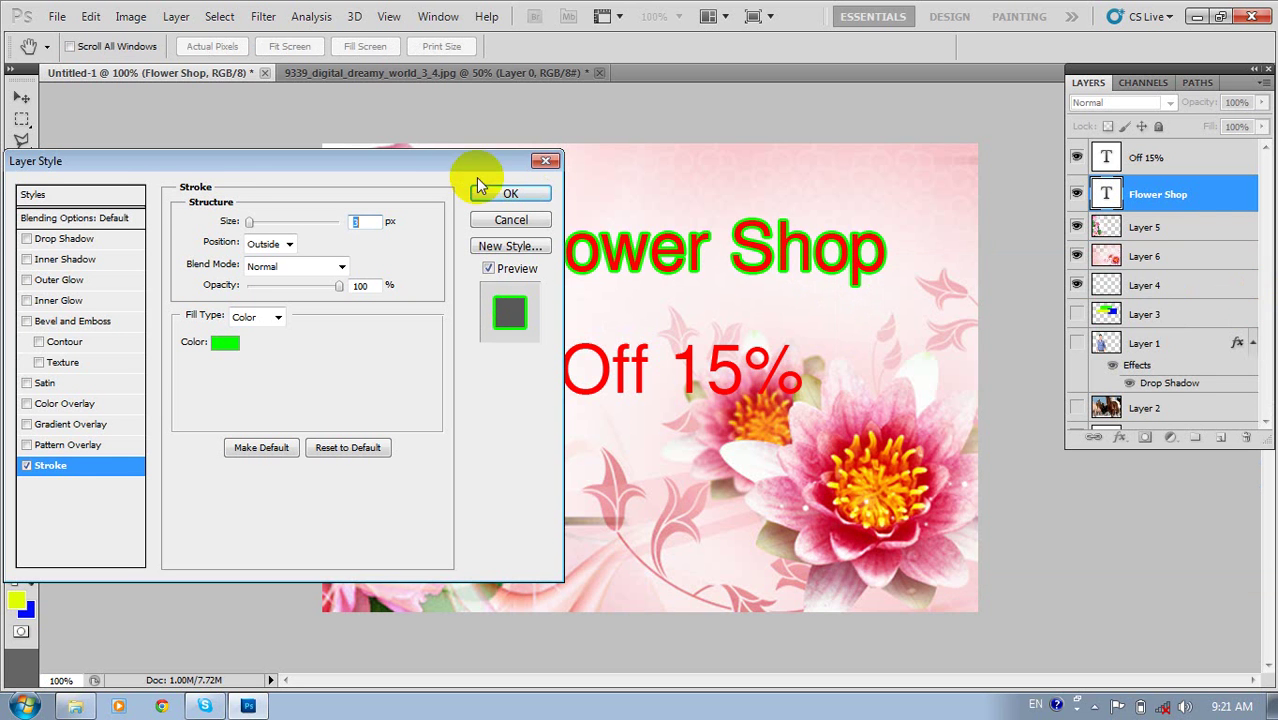
# Make the green stroke 2 px at 65% opacity and enable Drop Shadow.
pyautogui.moveTo(452, 168); pyautogui.dragTo(472, 190)
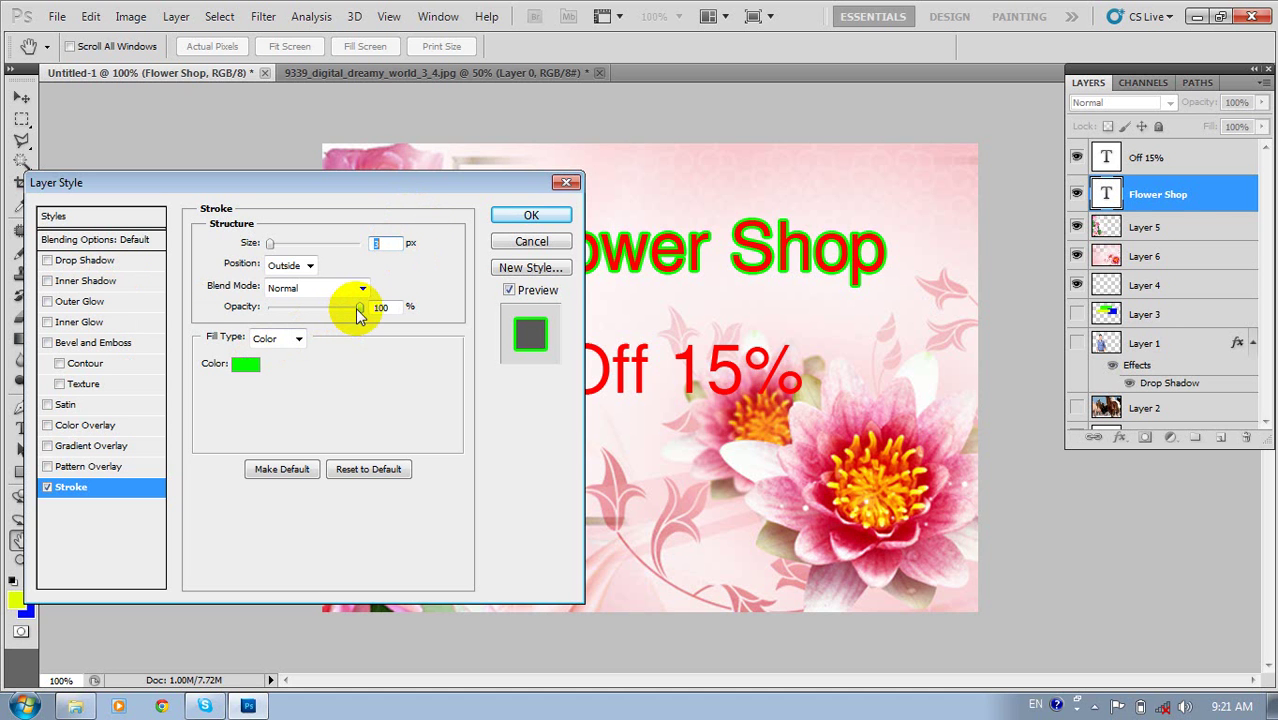
pyautogui.moveTo(360, 309)
pyautogui.mouseDown()
pyautogui.moveTo(292, 338)
pyautogui.moveTo(336, 333)
pyautogui.moveTo(313, 322)
pyautogui.moveTo(357, 327)
pyautogui.moveTo(300, 322)
pyautogui.moveTo(343, 322)
pyautogui.moveTo(330, 320)
pyautogui.mouseUp()
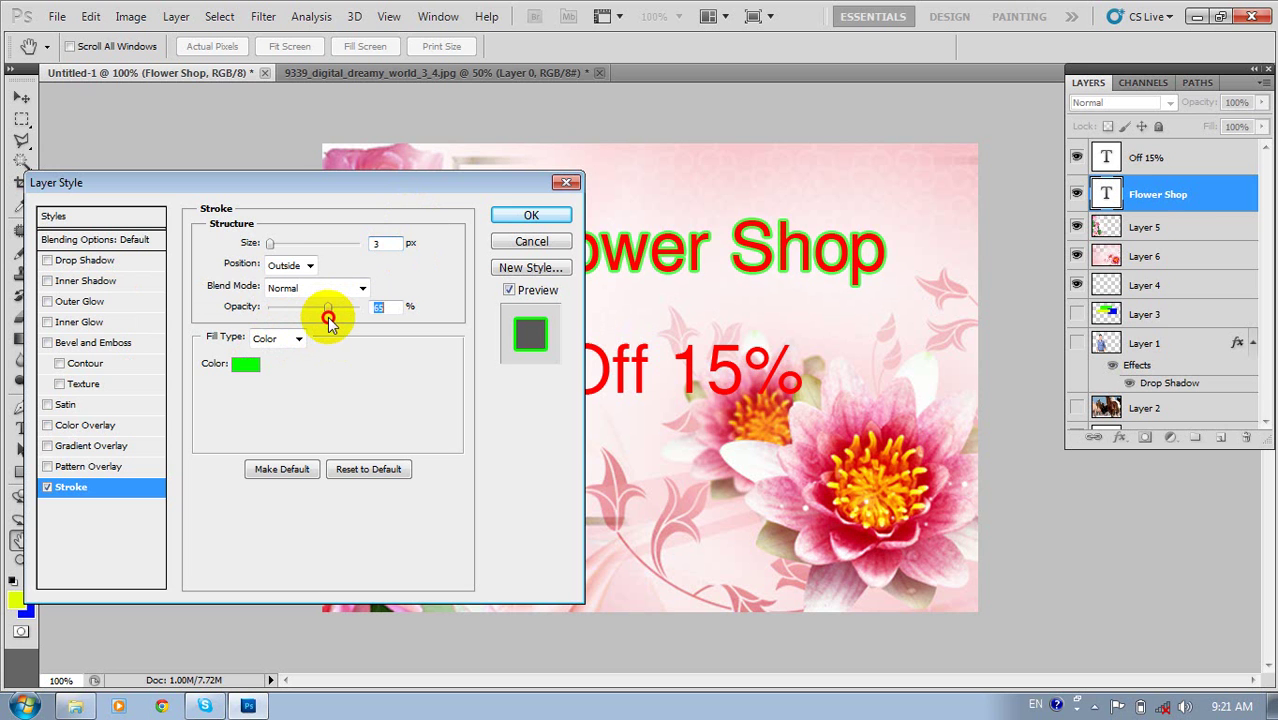
pyautogui.doubleClick(377, 243)
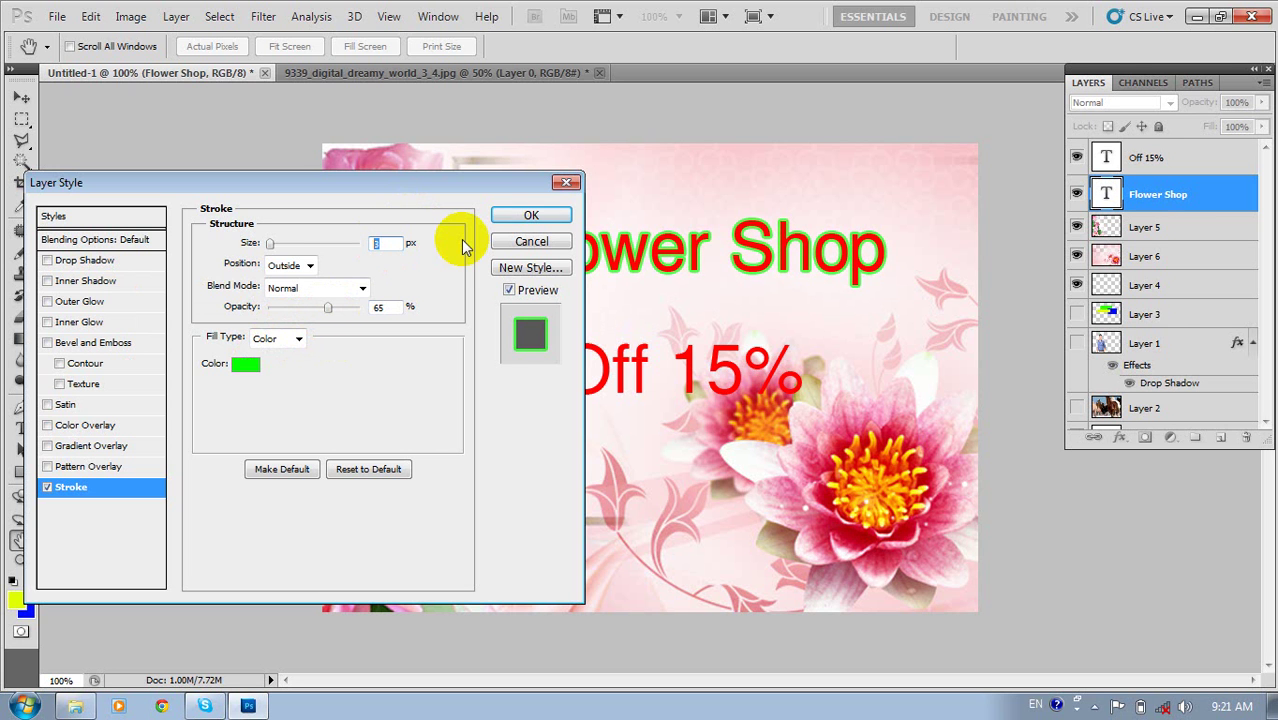
pyautogui.press('Down')
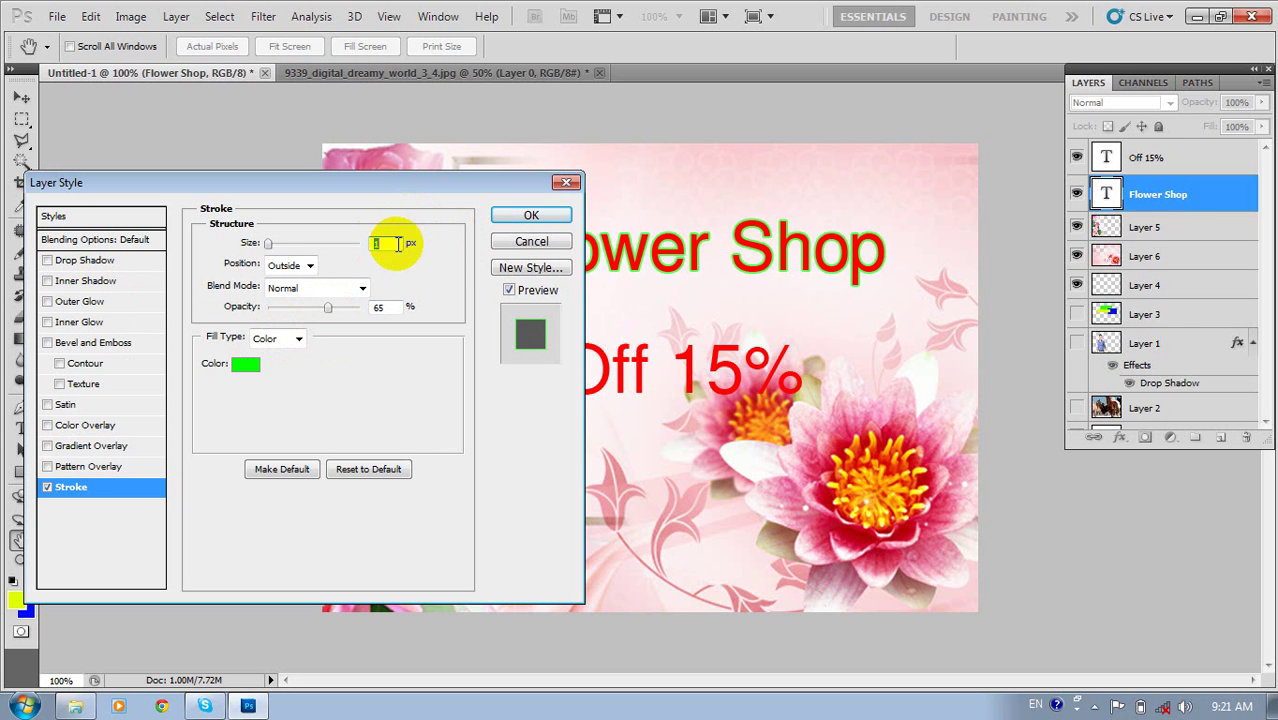
pyautogui.press('Down')
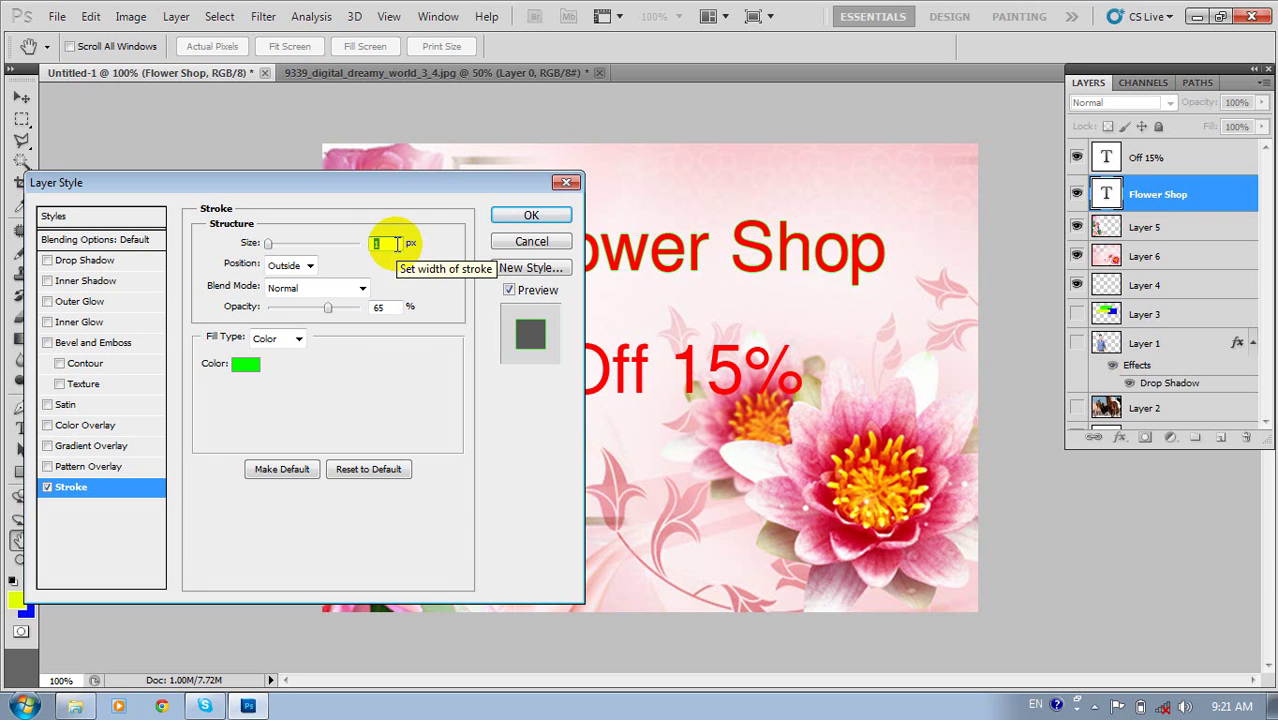
pyautogui.press('Up')
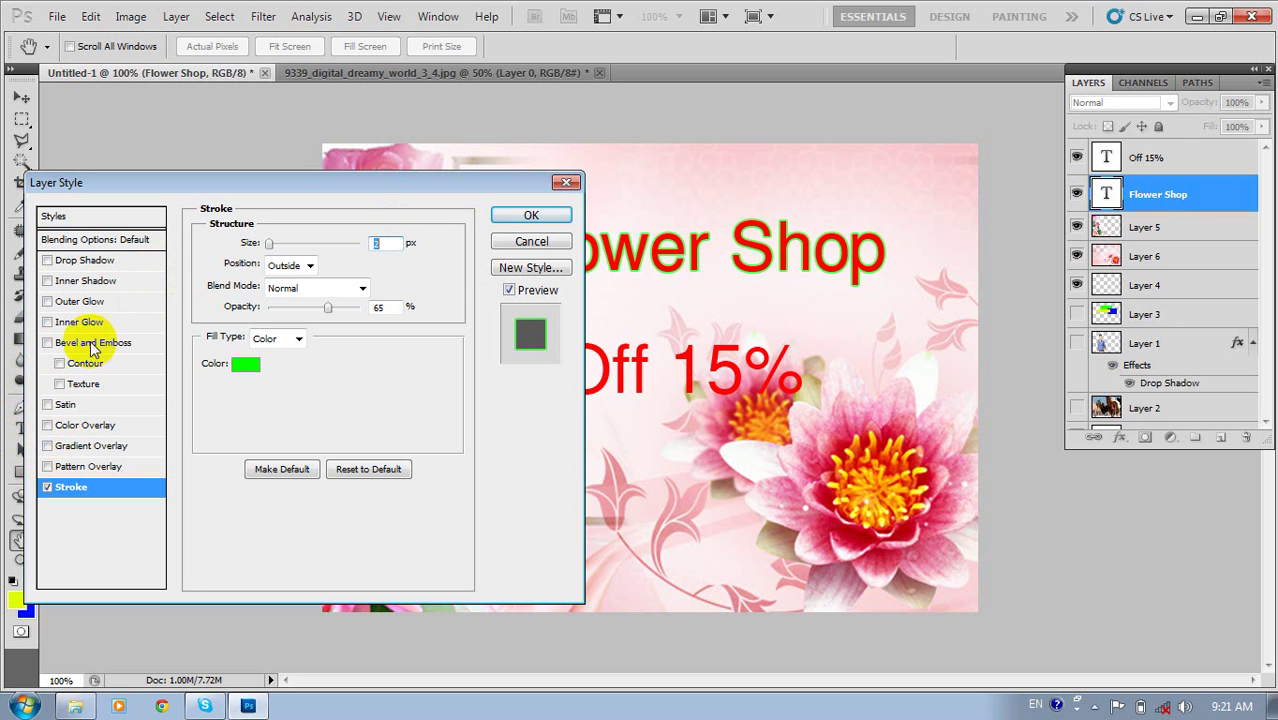
pyautogui.click(47, 261)
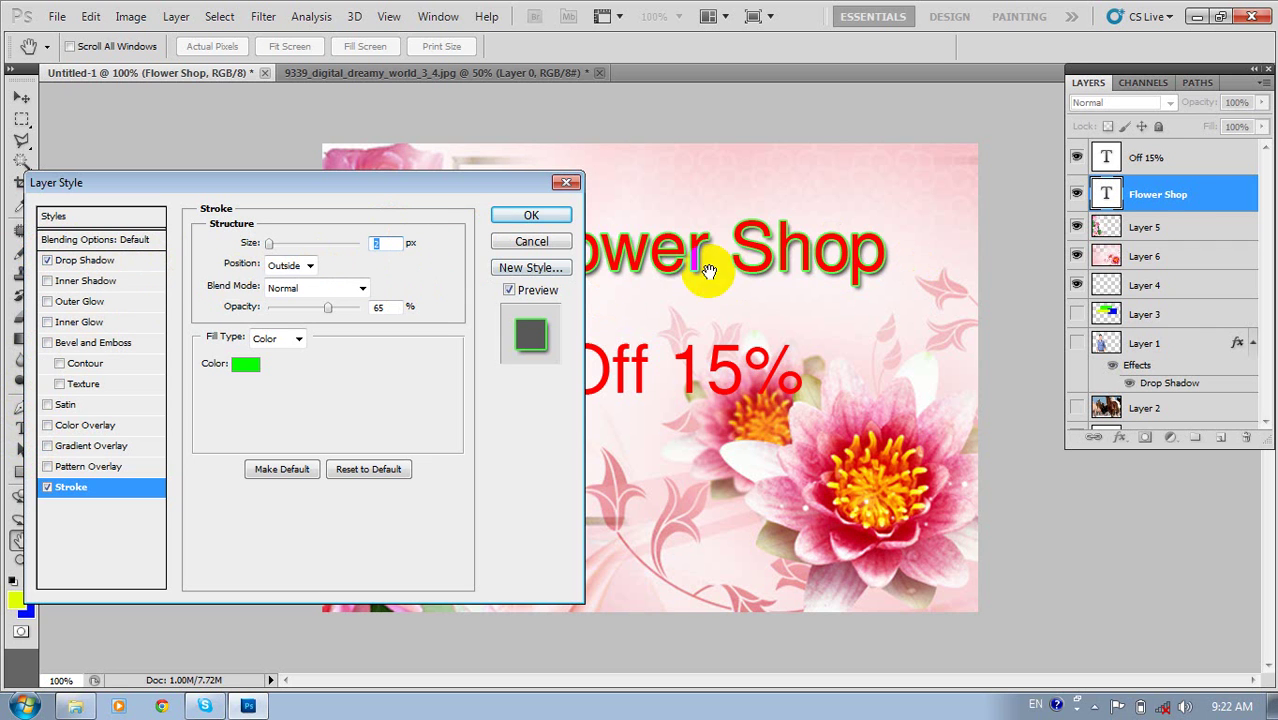
# Set the Flower Shop drop shadow opacity to 68%.
pyautogui.doubleClick(46, 261)
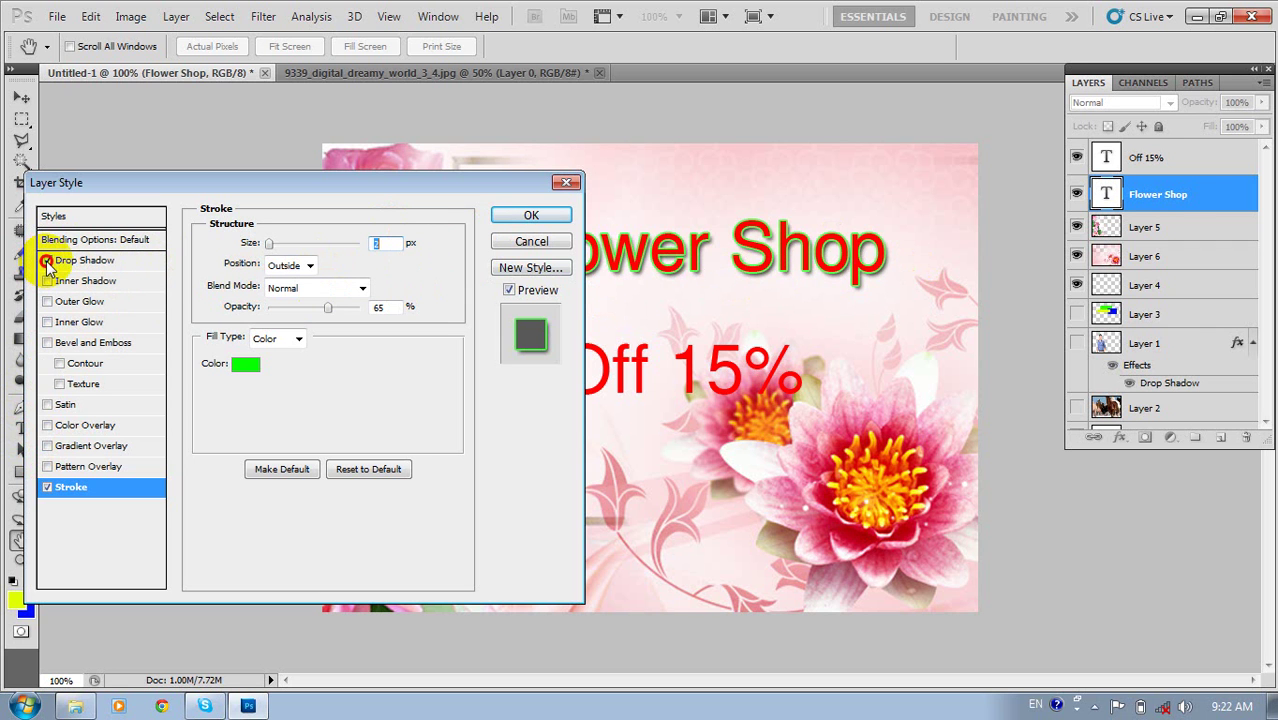
pyautogui.click(47, 262)
pyautogui.click(47, 262)
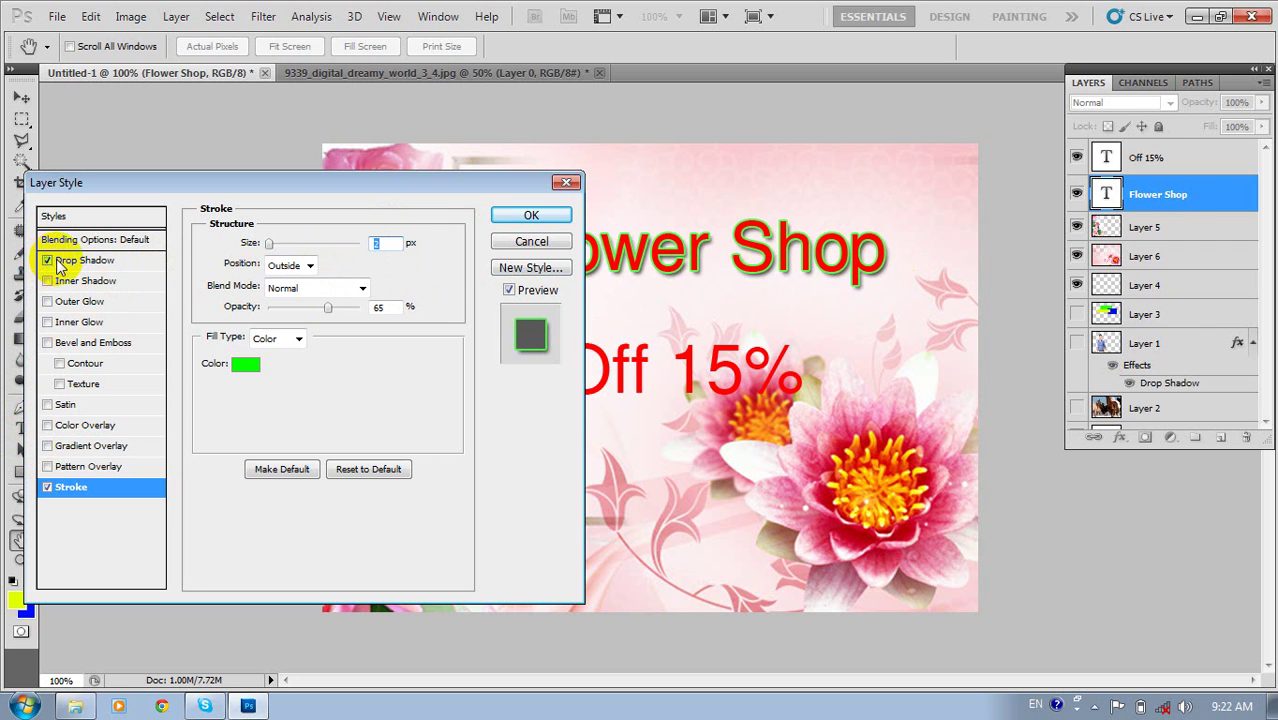
pyautogui.click(90, 260)
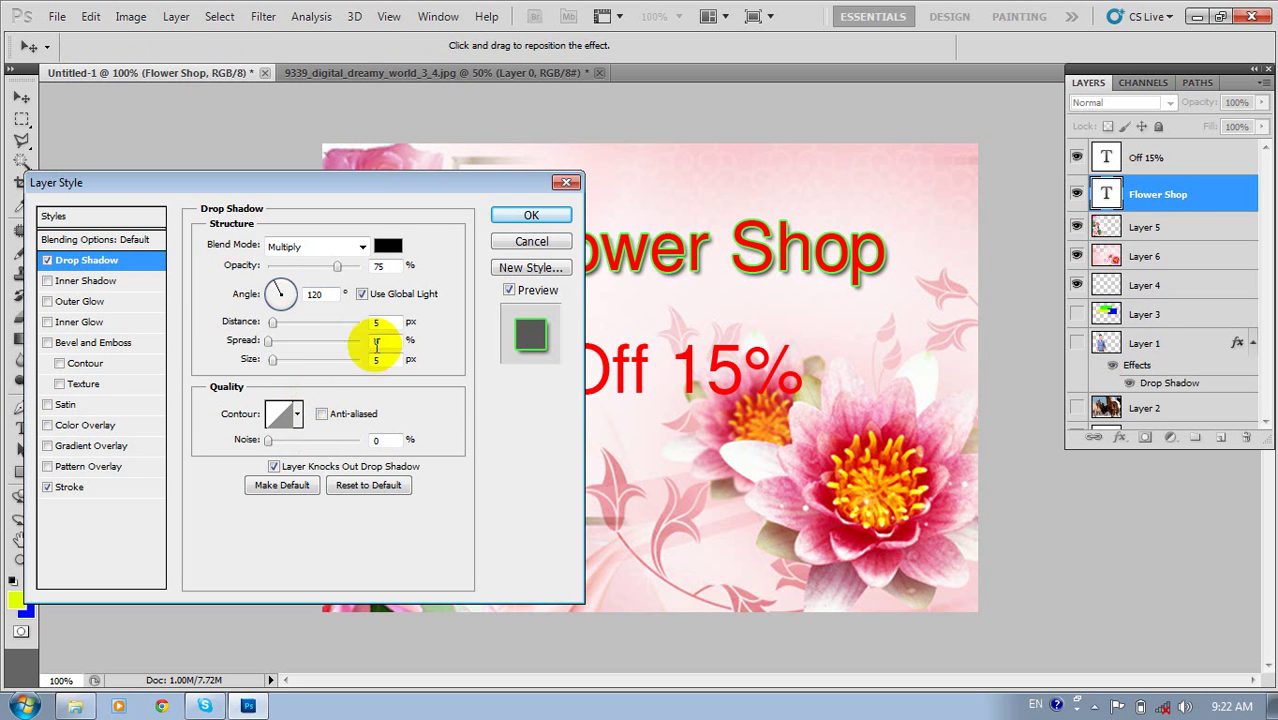
pyautogui.click(340, 270)
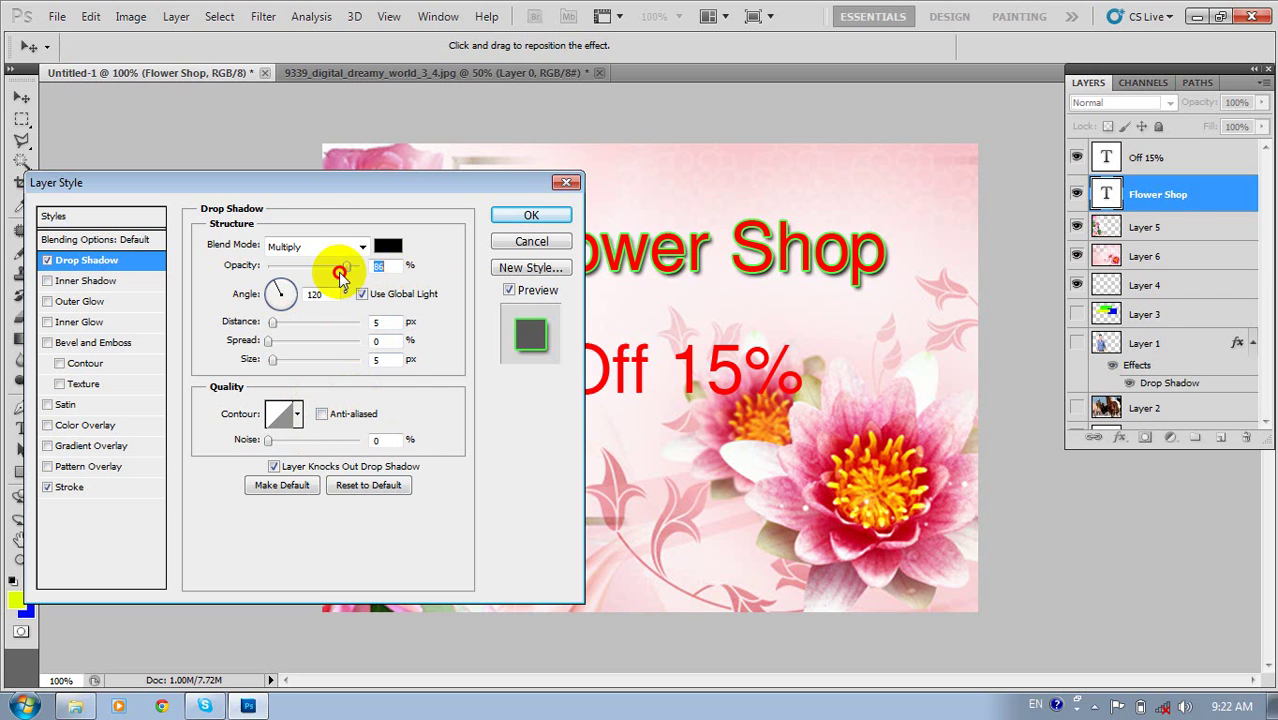
pyautogui.moveTo(340, 270); pyautogui.dragTo(331, 270)
# Set the drop shadow distance to 5 px and size to 7 px.
pyautogui.click(381, 323)
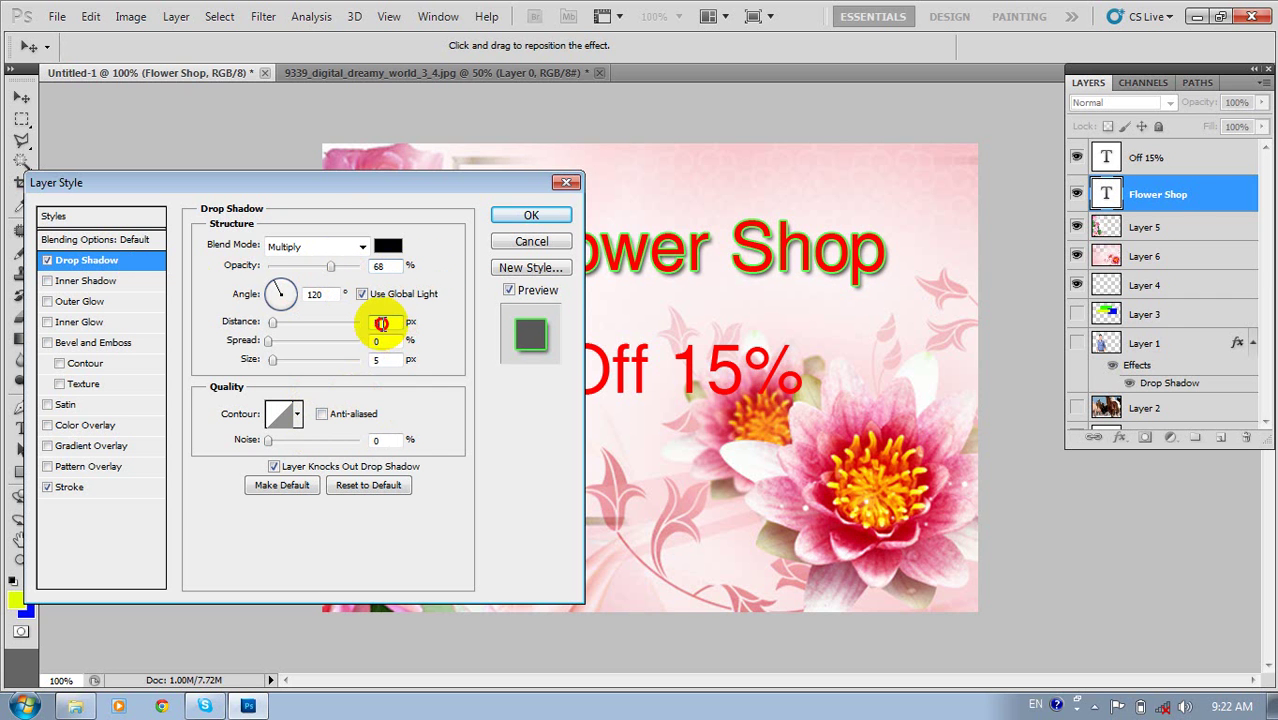
pyautogui.press('Up')
pyautogui.press('Up')
pyautogui.press('Up')
pyautogui.press('Up')
pyautogui.press('Up')
pyautogui.press('Up')
pyautogui.press('Up')
pyautogui.press('Up')
pyautogui.press('Up')
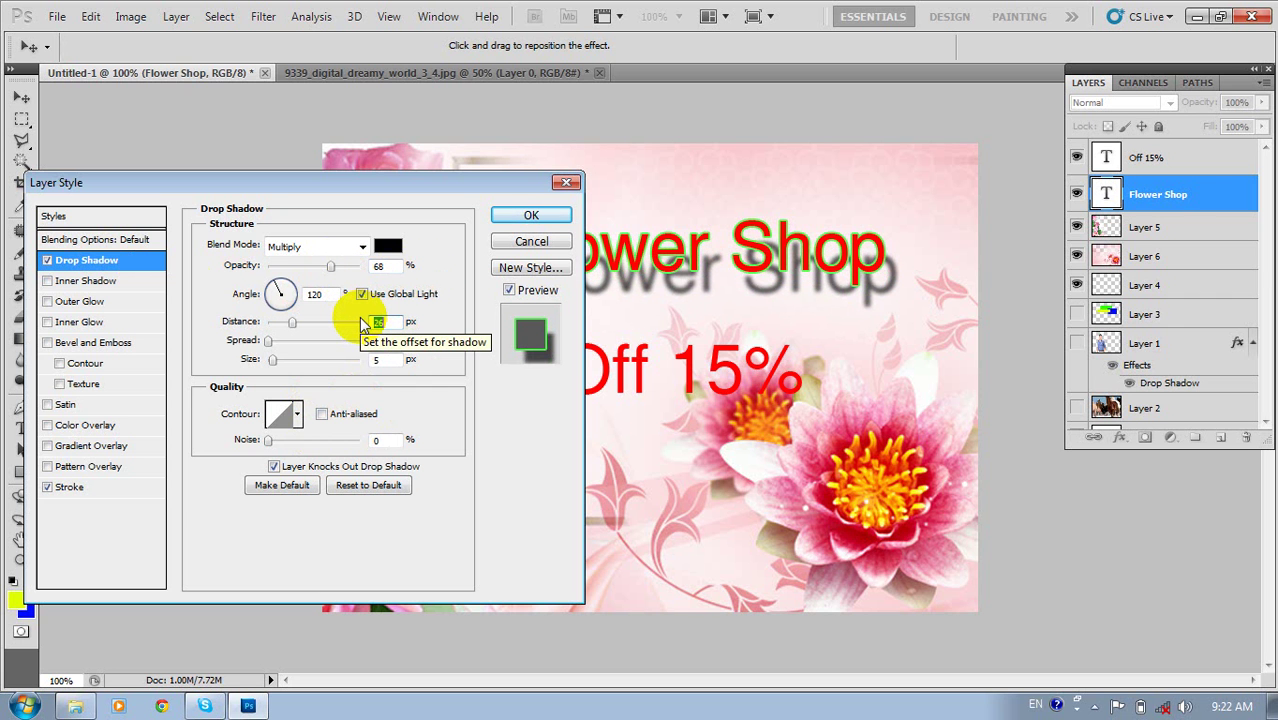
pyautogui.press('Down')
pyautogui.press('Down')
pyautogui.press('Down')
pyautogui.press('Down')
pyautogui.press('Down')
pyautogui.press('Down')
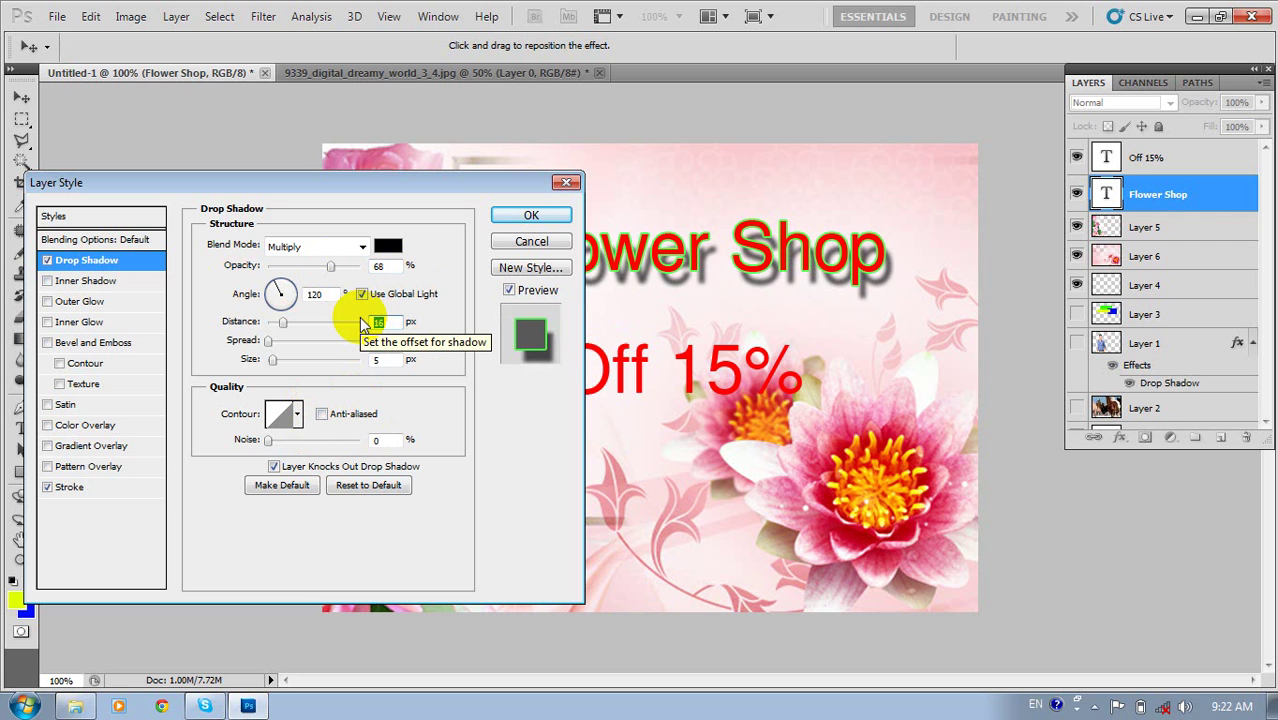
pyautogui.press('Down')
pyautogui.press('Down')
pyautogui.press('Down')
pyautogui.press('Down')
pyautogui.press('Down')
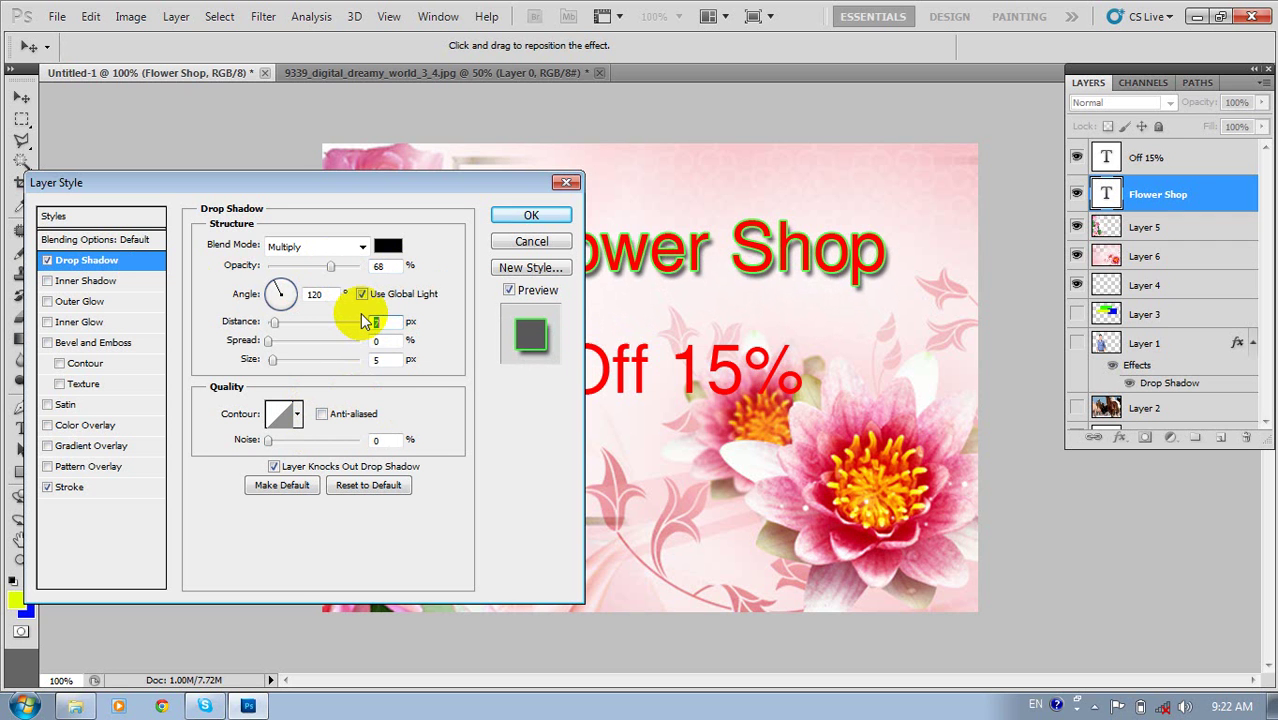
pyautogui.press('Down')
pyautogui.press('Down')
pyautogui.click(389, 361)
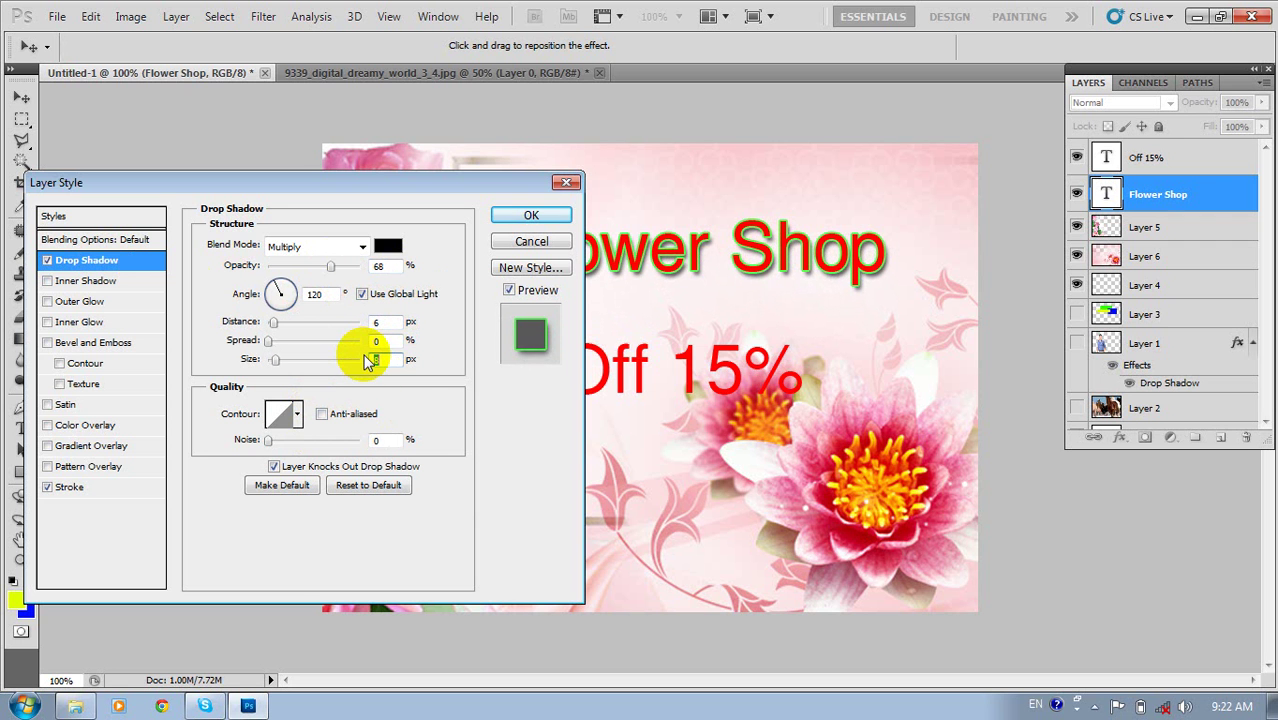
pyautogui.press('Up')
pyautogui.press('Up')
pyautogui.press('Up')
pyautogui.press('Down')
pyautogui.press('Down')
pyautogui.press('Down')
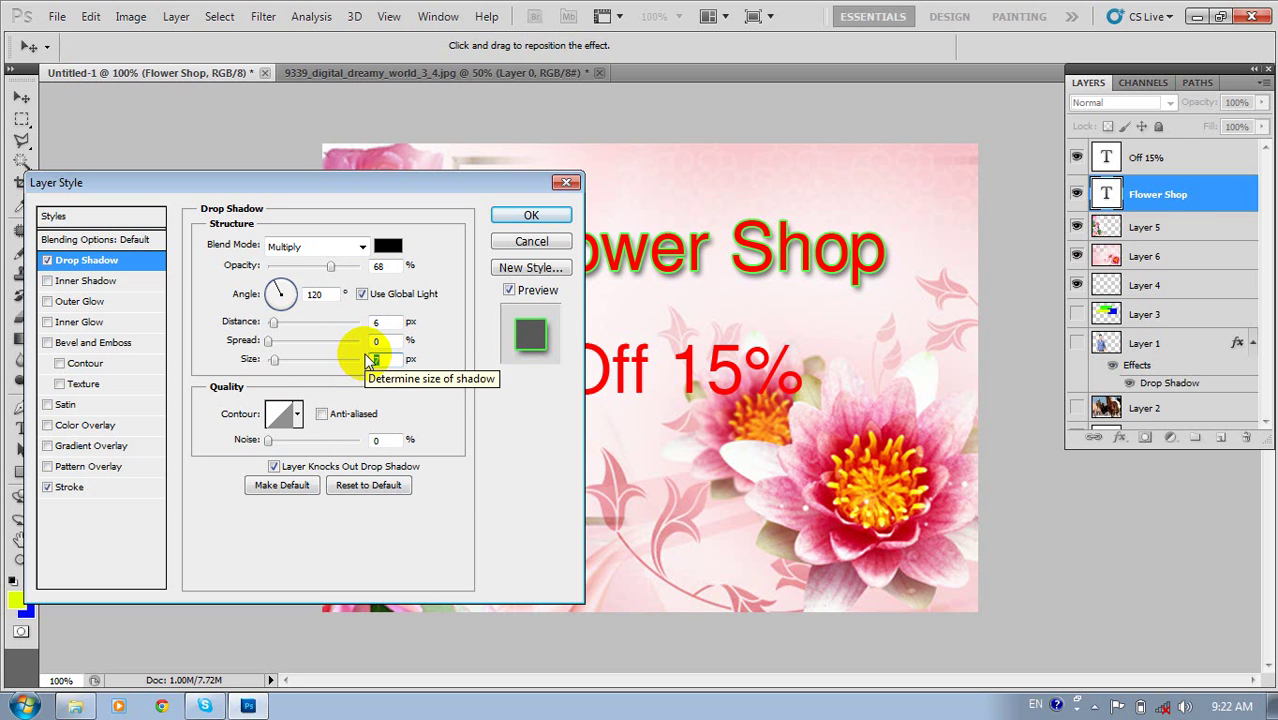
pyautogui.click(368, 321)
pyautogui.press('Down')
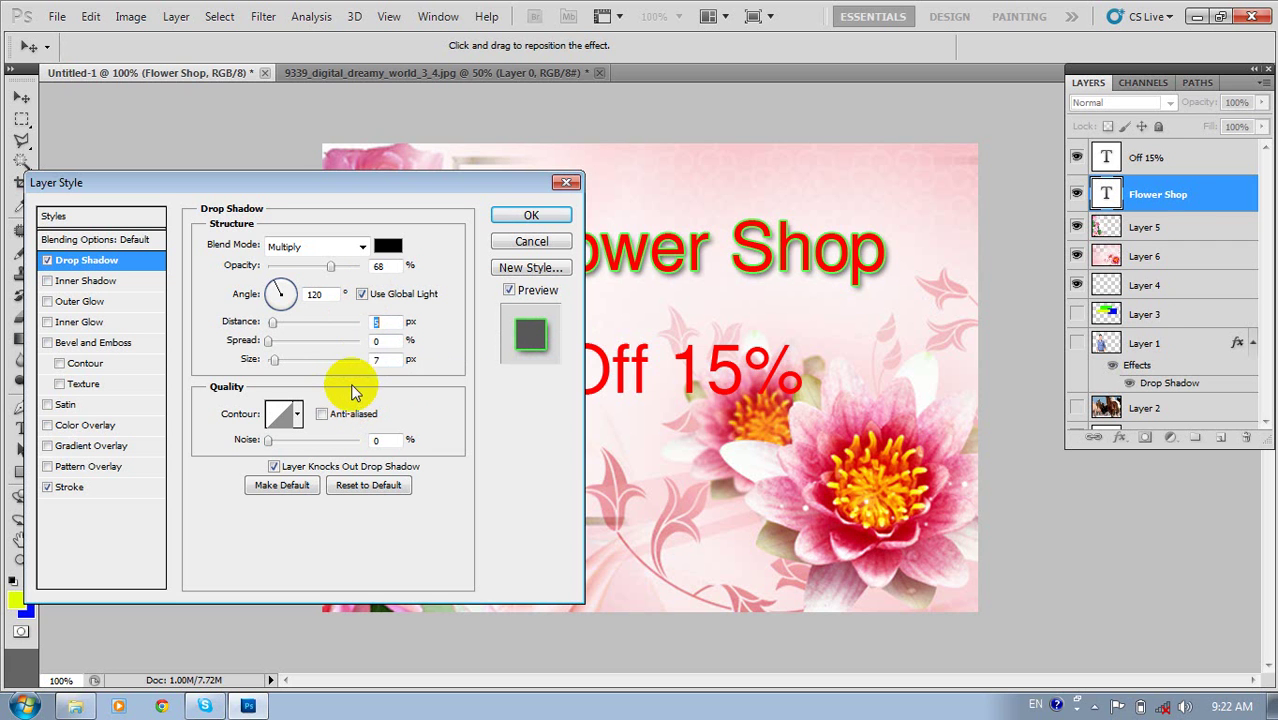
# Give the shadow a Ring - Double wave contour and enable Inner Shadow.
pyautogui.click(298, 418)
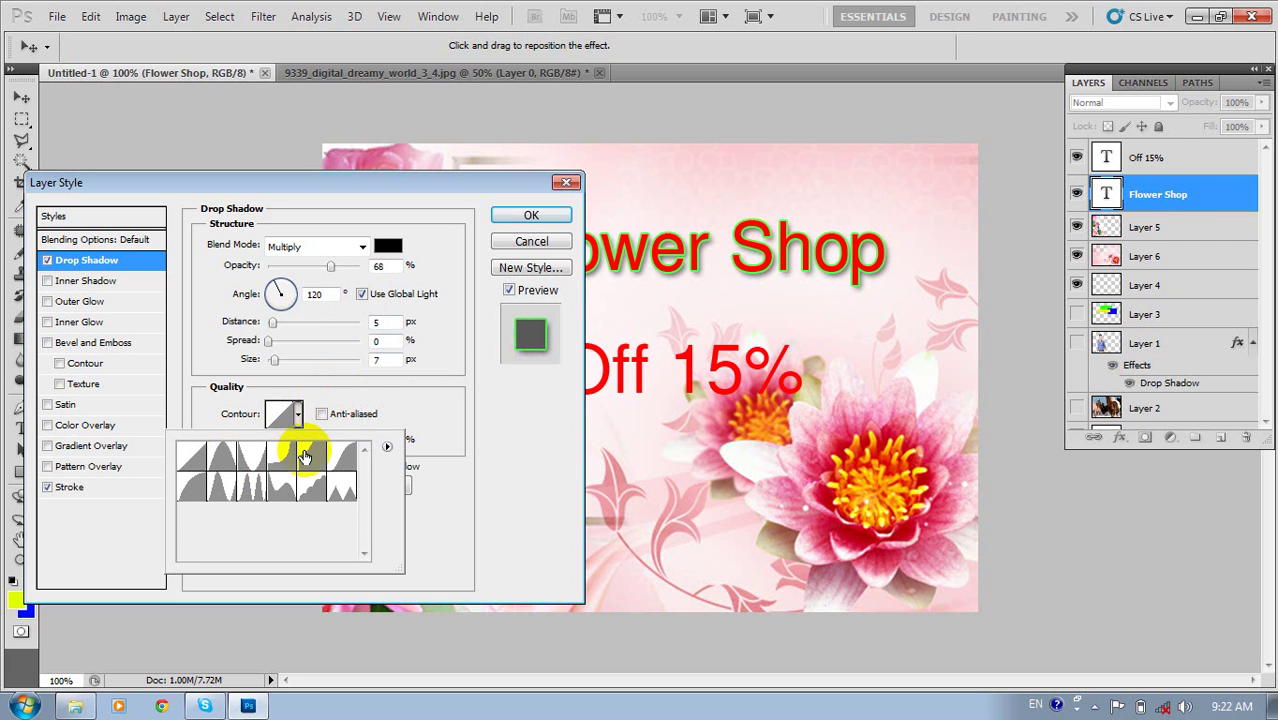
pyautogui.click(297, 480)
pyautogui.click(281, 487)
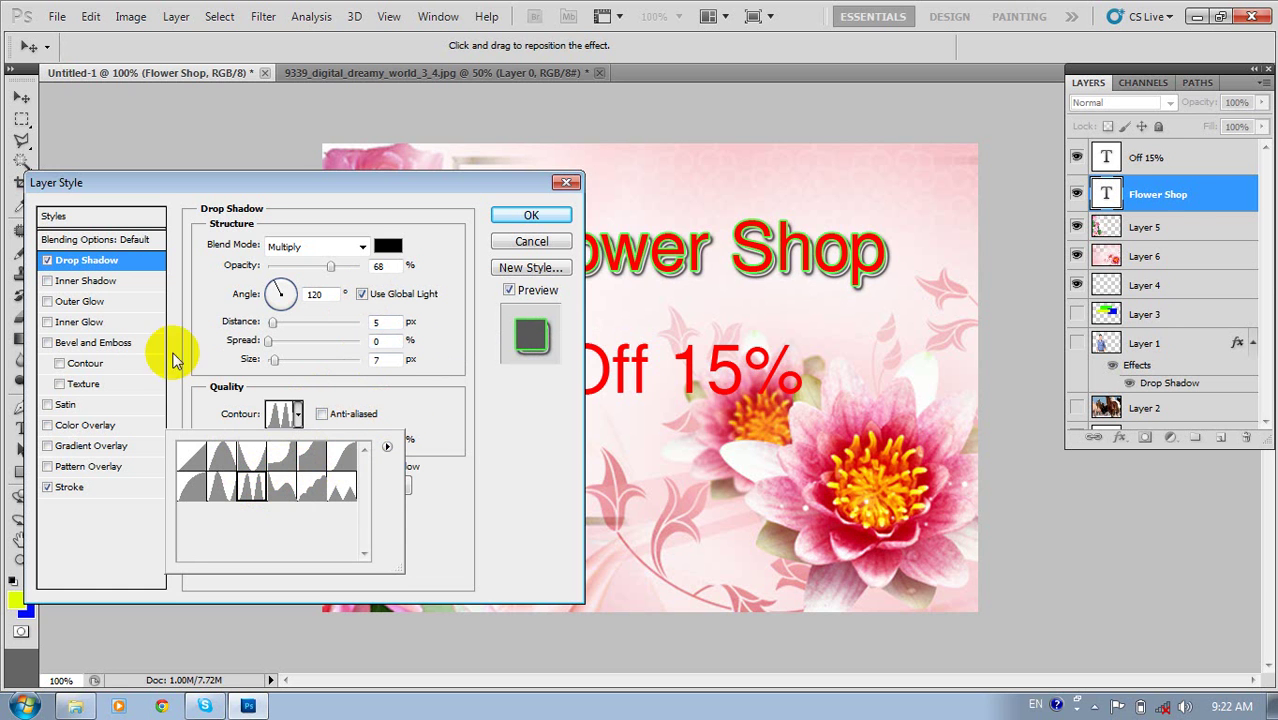
pyautogui.click(48, 282)
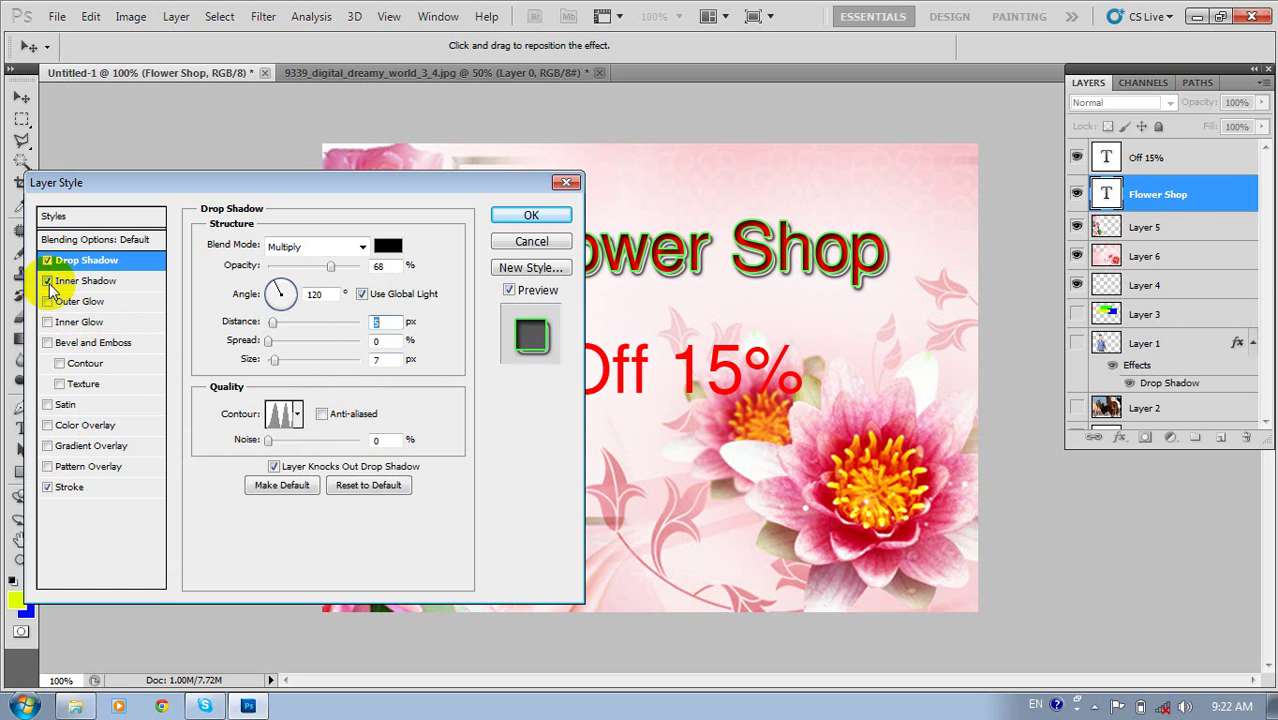
# Lower the inner shadow's opacity to lighten it.
pyautogui.click(48, 282)
pyautogui.click(48, 282)
pyautogui.click(48, 282)
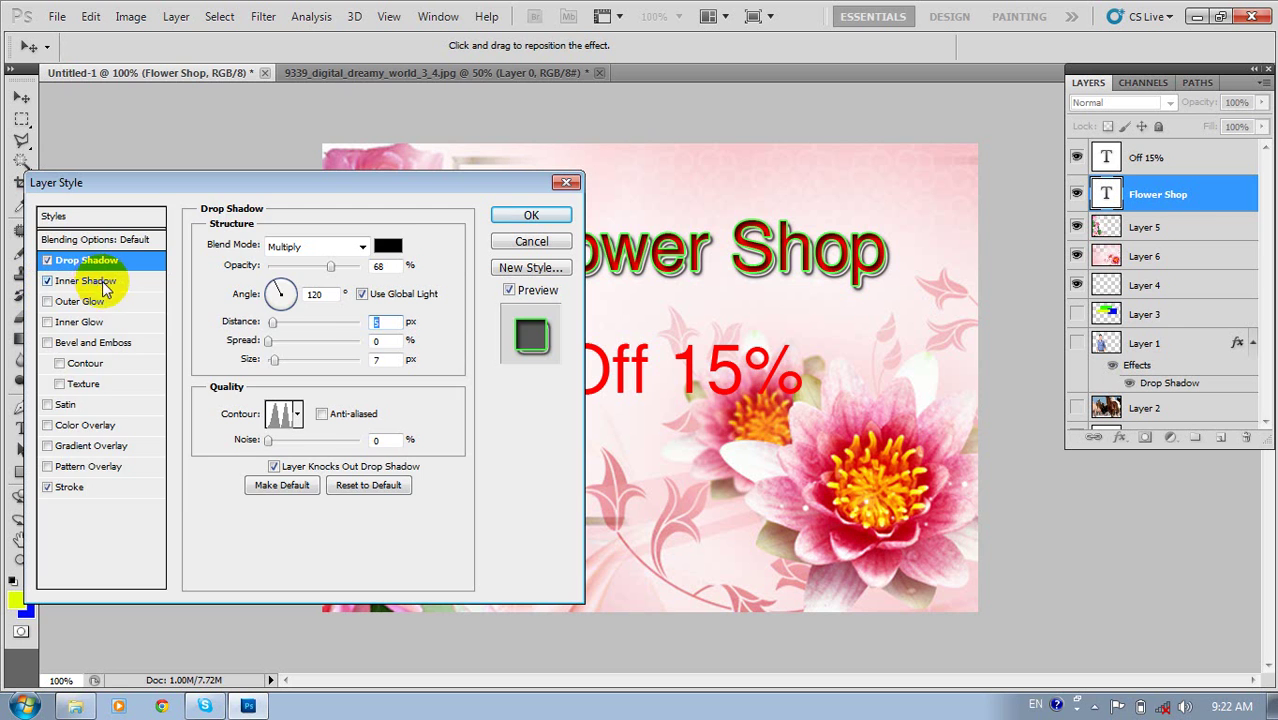
pyautogui.click(90, 281)
pyautogui.moveTo(336, 266); pyautogui.dragTo(297, 272)
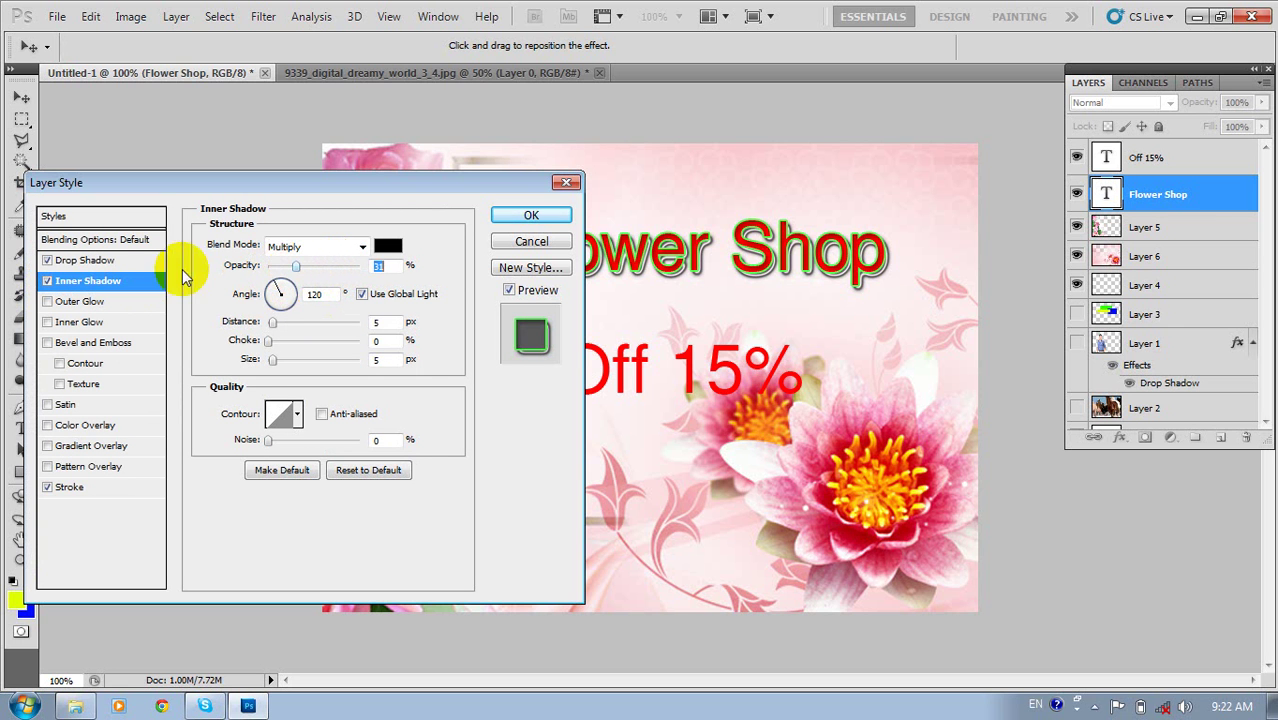
# Enable Outer Glow at 100% opacity, leaving Bevel and Emboss off.
pyautogui.click(46, 303)
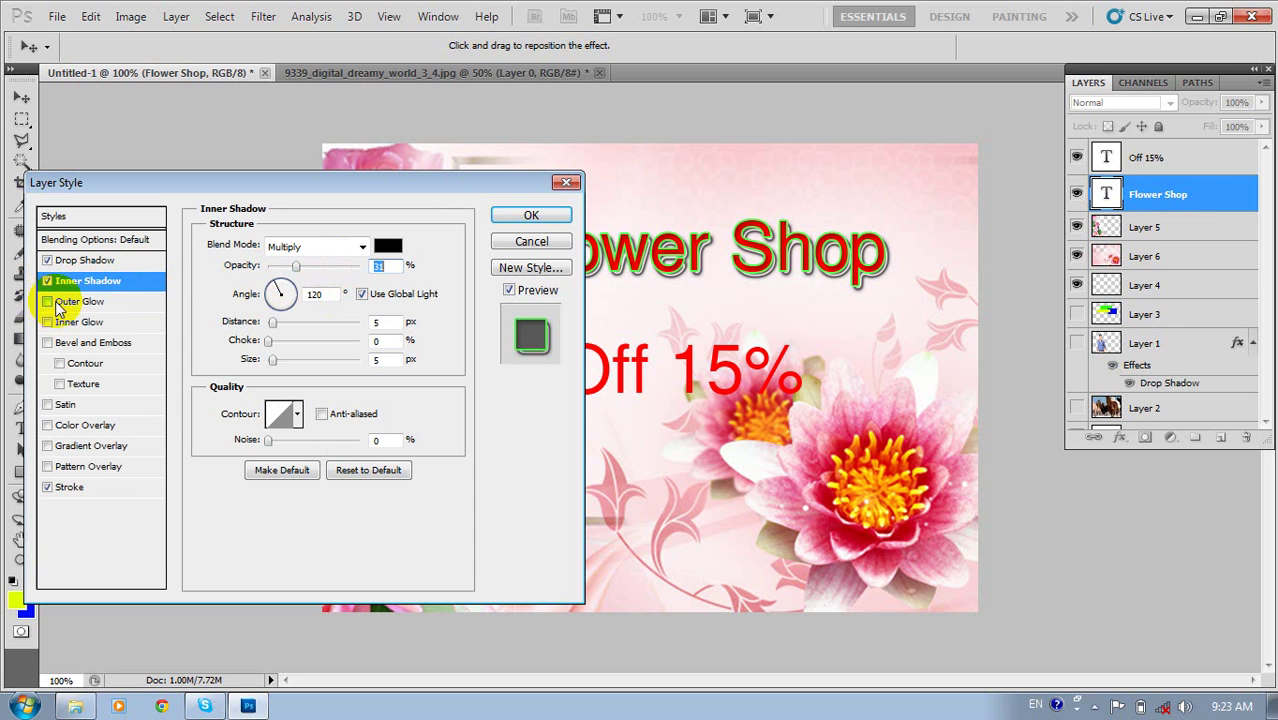
pyautogui.click(87, 301)
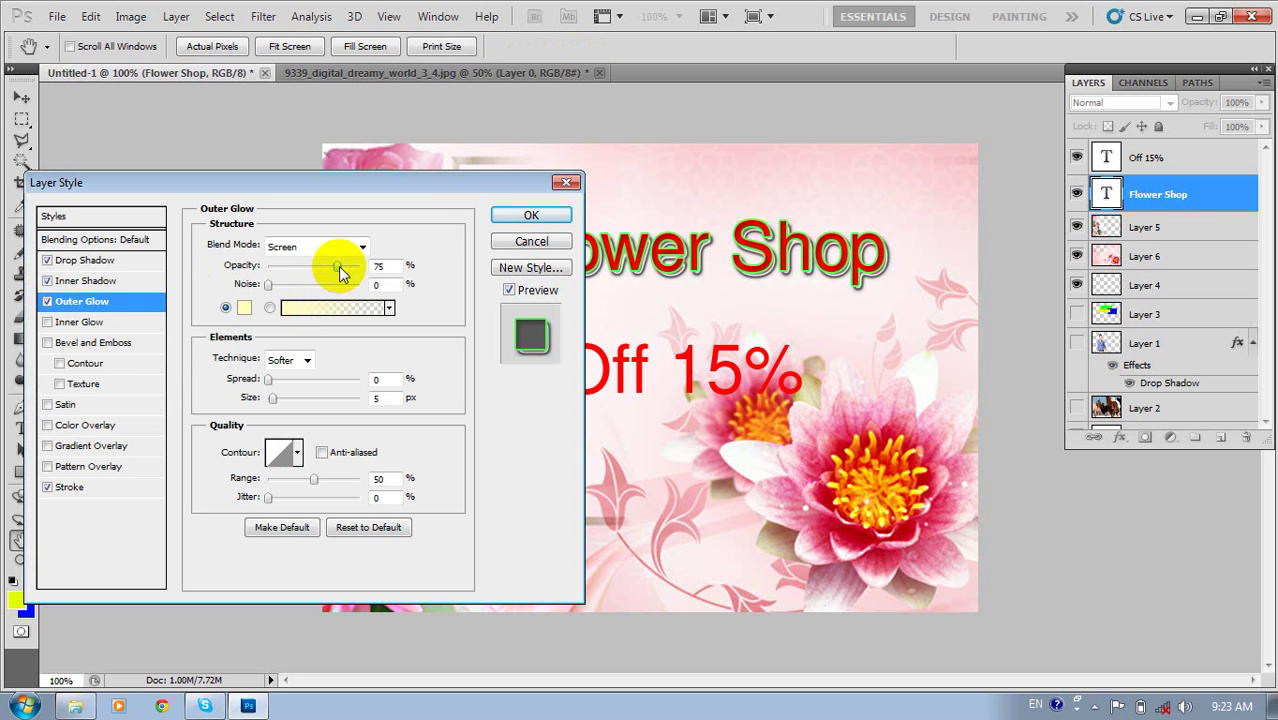
pyautogui.moveTo(338, 266); pyautogui.dragTo(380, 264)
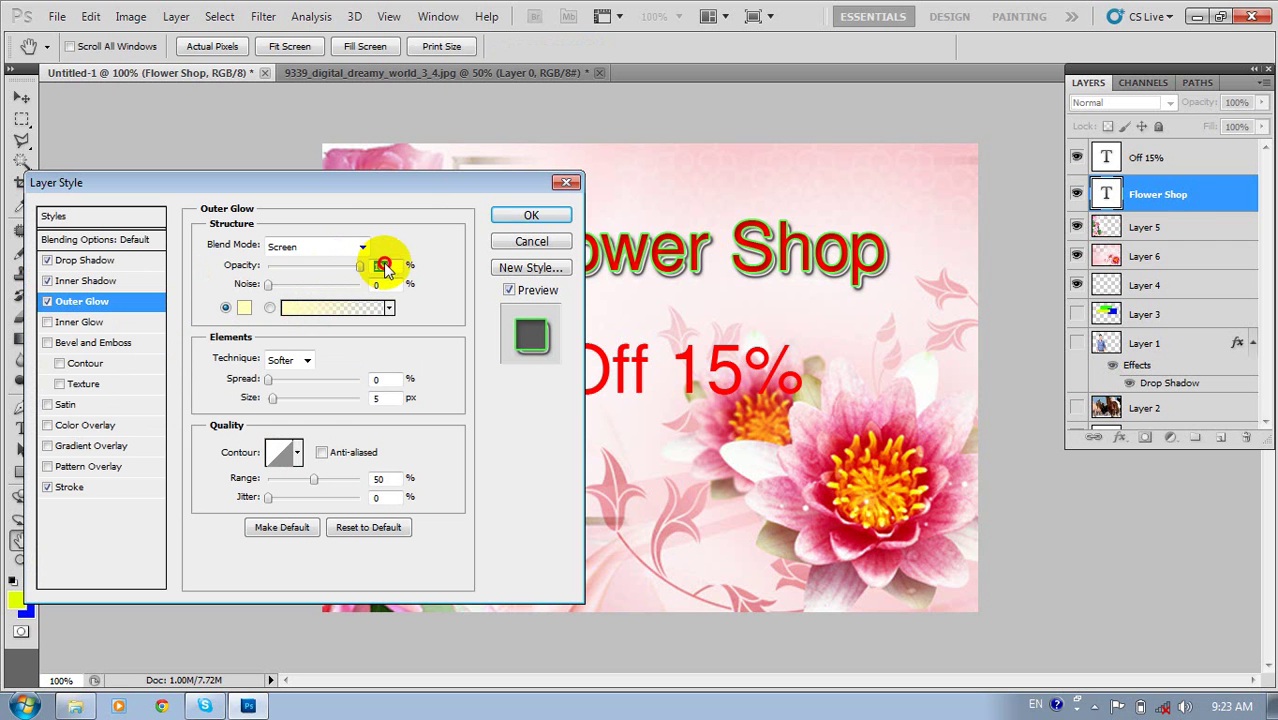
pyautogui.click(47, 281)
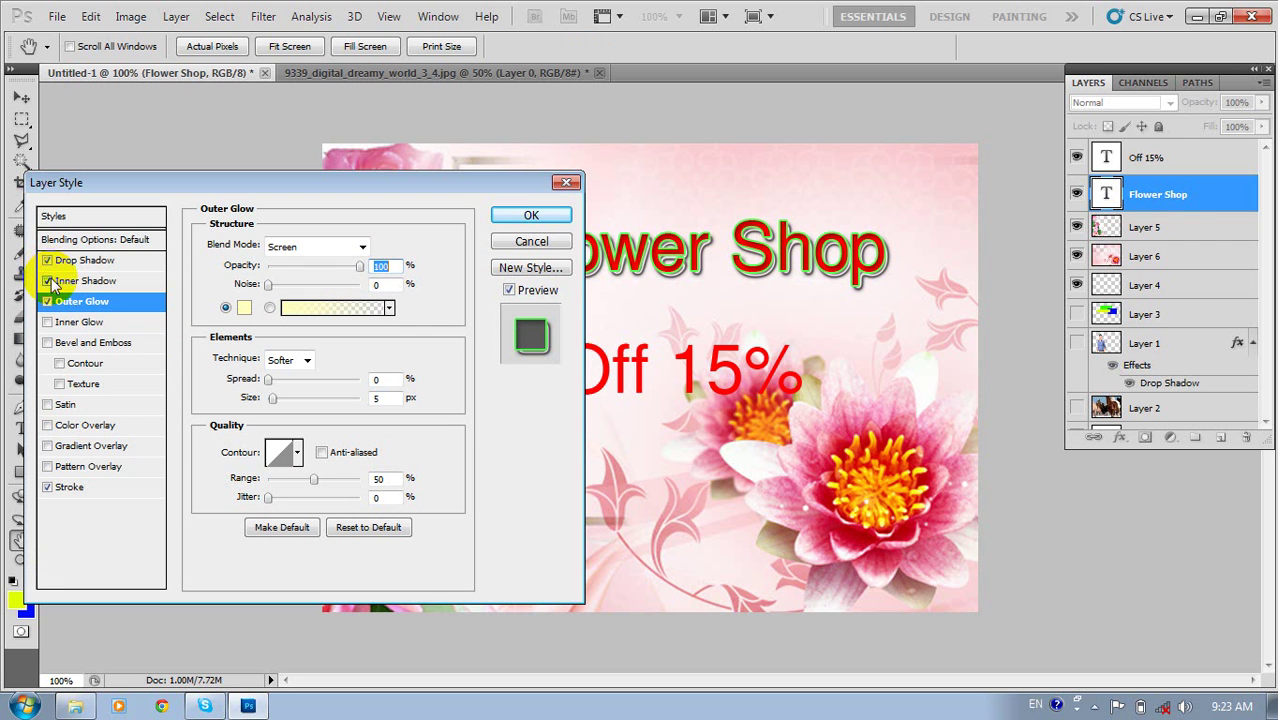
pyautogui.click(47, 343)
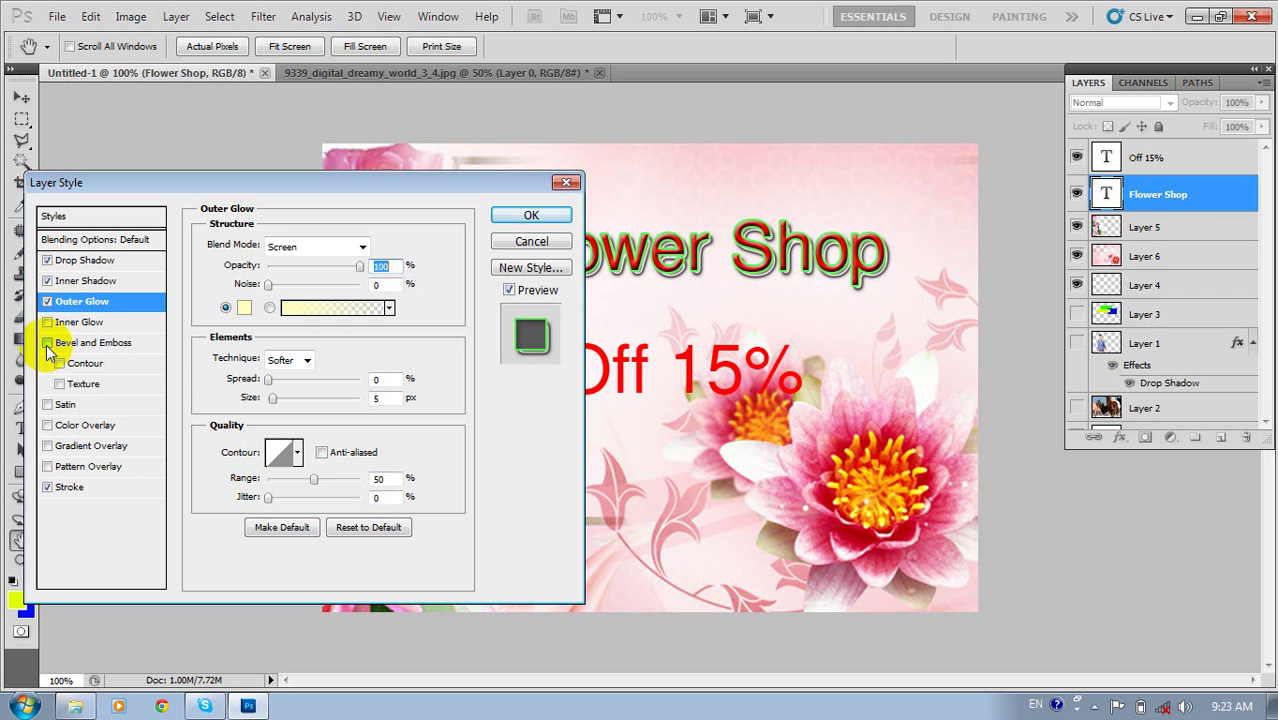
pyautogui.click(47, 344)
pyautogui.click(47, 344)
pyautogui.click(47, 344)
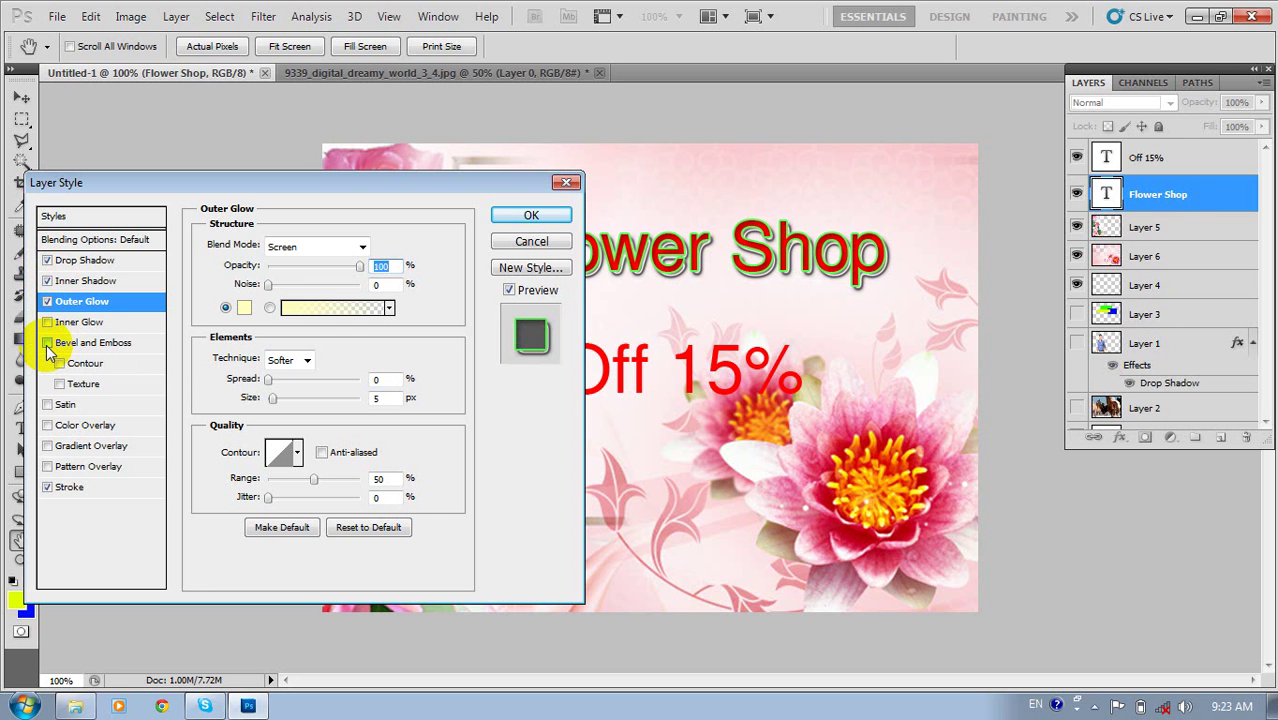
# Enable Flower Shop's Color Overlay, keep it red after trying teal and black, and add Gradient Overlay.
pyautogui.click(48, 427)
pyautogui.click(385, 250)
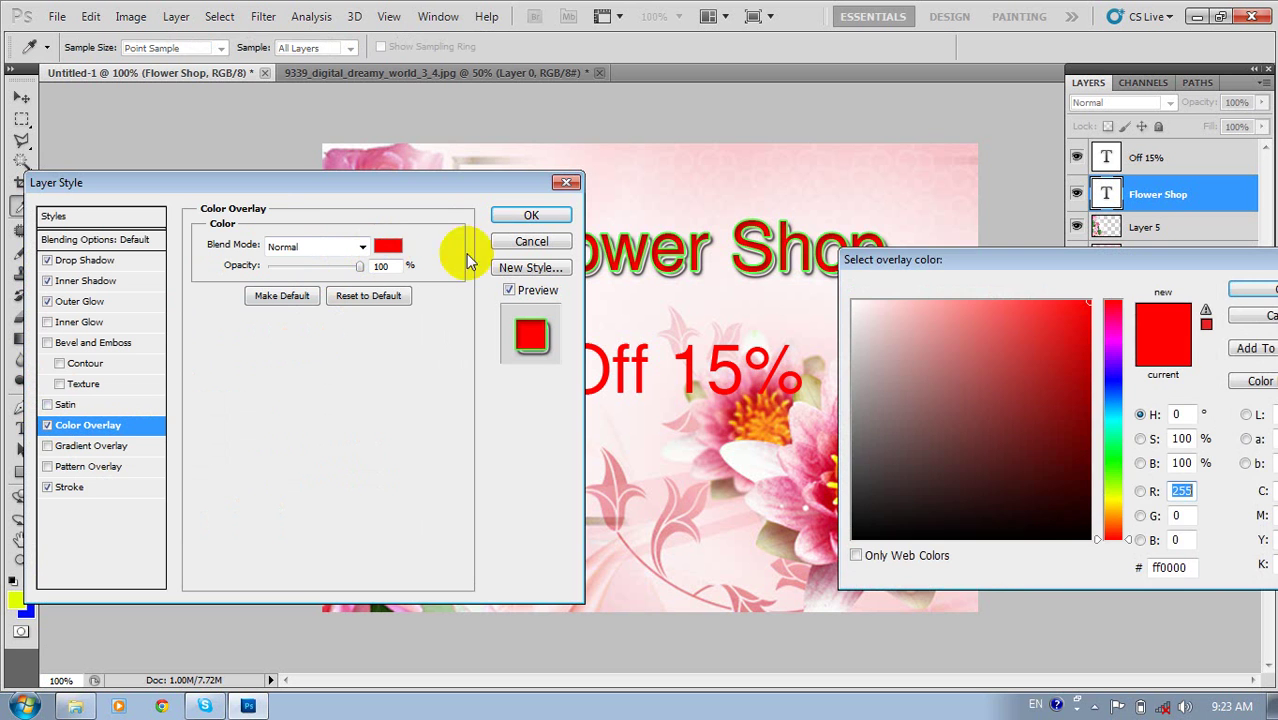
pyautogui.click(1115, 428)
pyautogui.click(1055, 328)
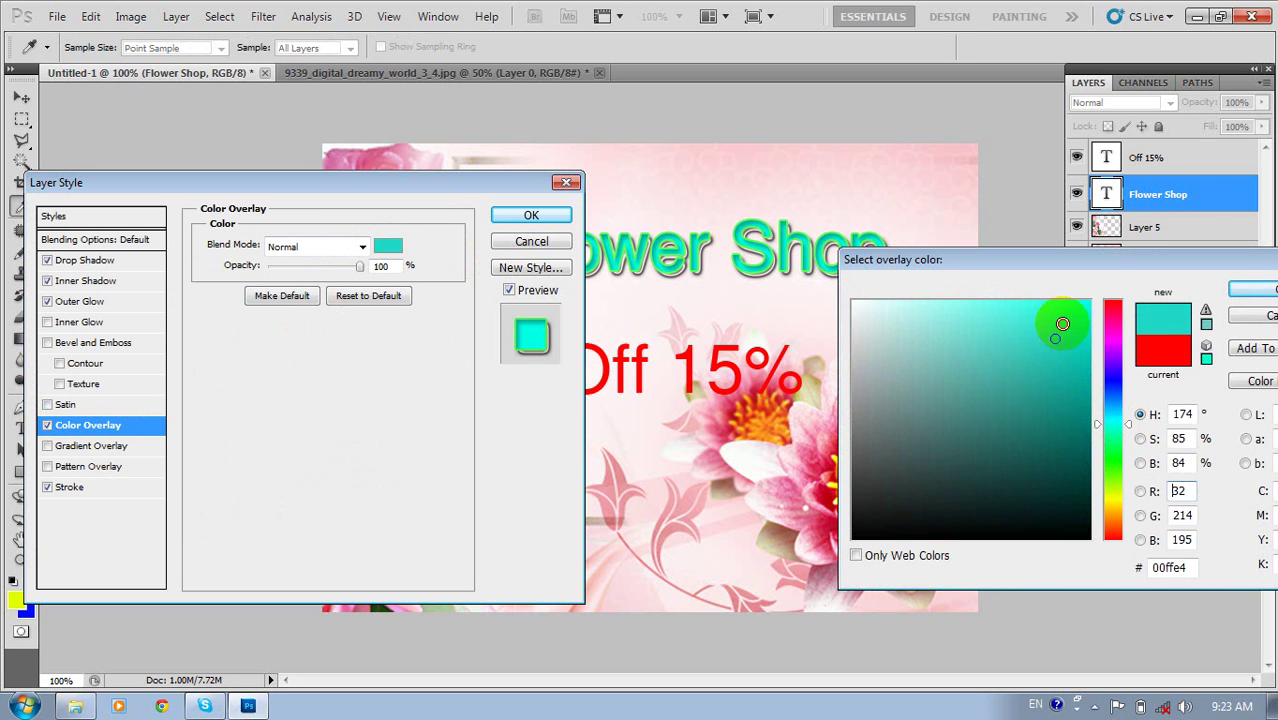
pyautogui.click(1027, 514)
pyautogui.click(948, 464)
pyautogui.moveTo(890, 502); pyautogui.dragTo(1110, 548)
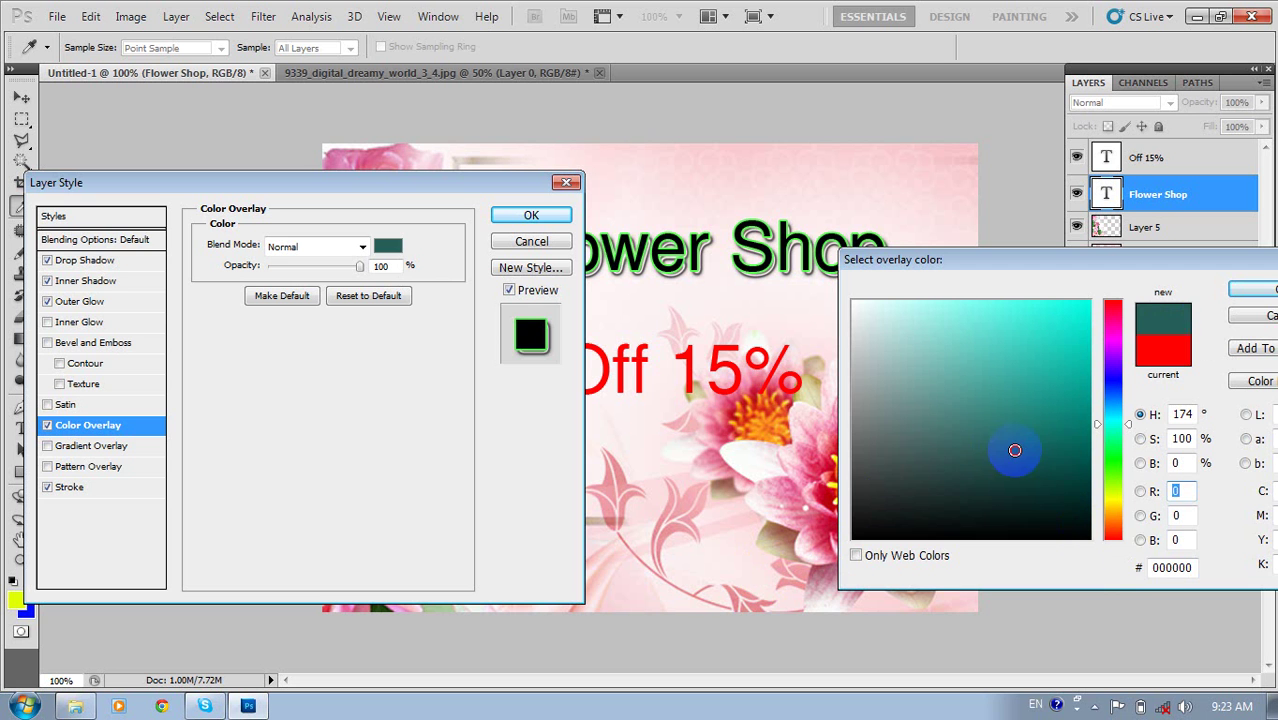
pyautogui.click(1264, 318)
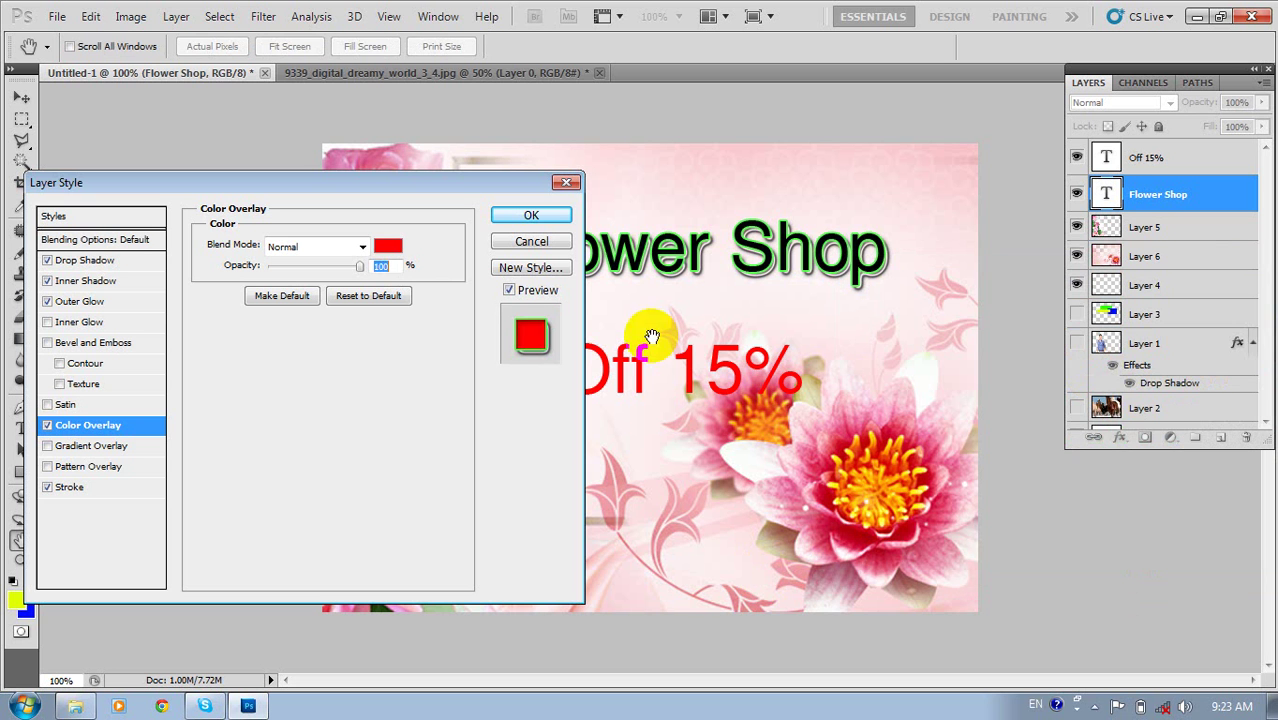
pyautogui.click(47, 446)
# Preview the Foreground to Background, Foreground to Transparent, Red-Green and Spectrum gradient presets.
pyautogui.click(325, 292)
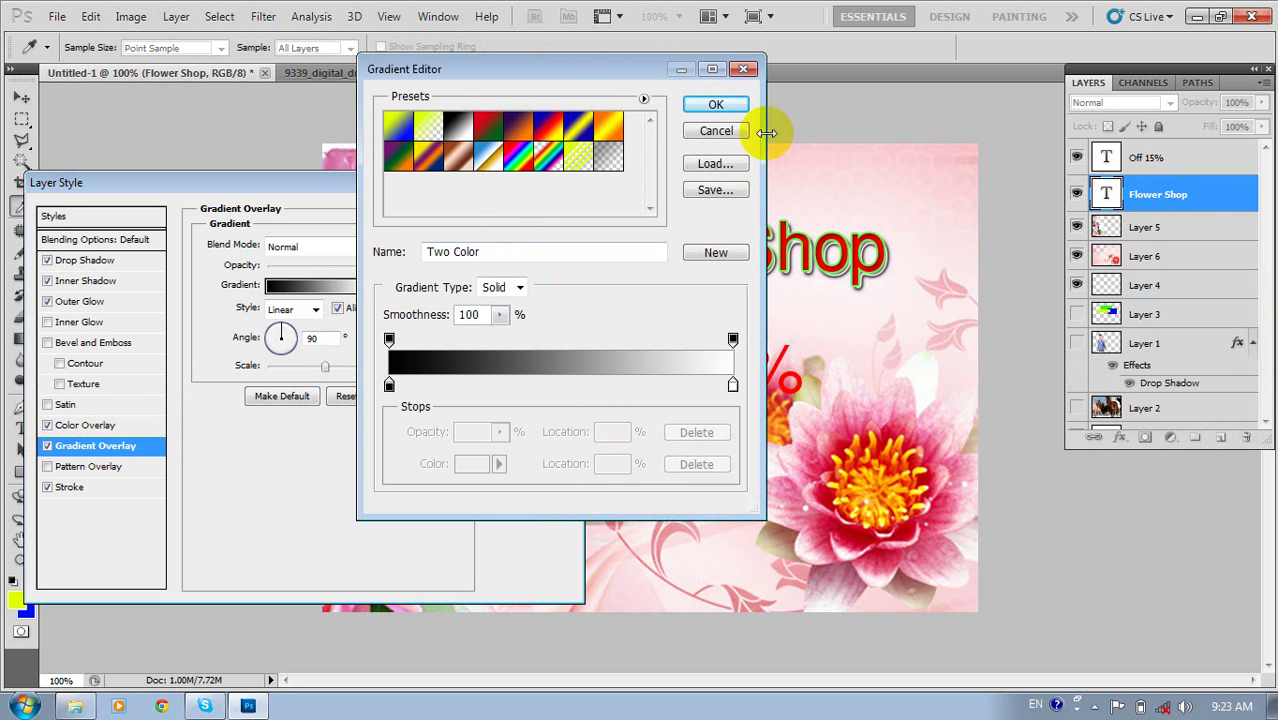
pyautogui.click(740, 108)
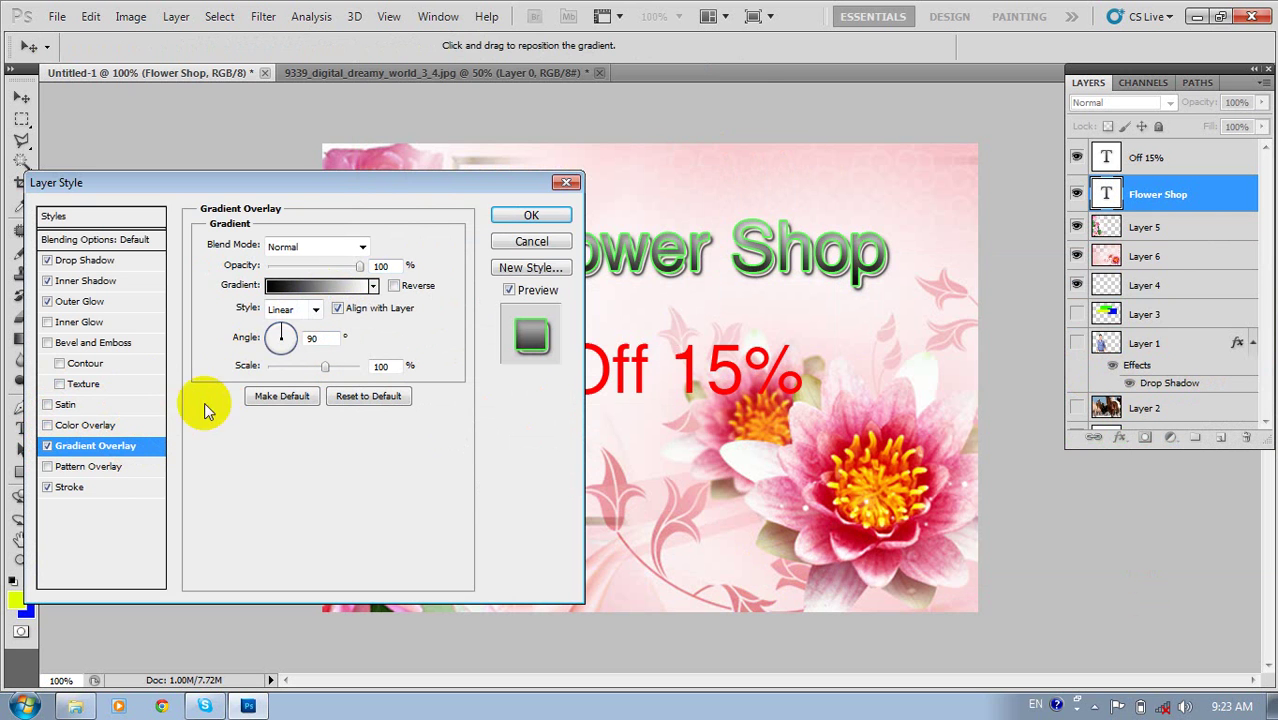
pyautogui.click(320, 288)
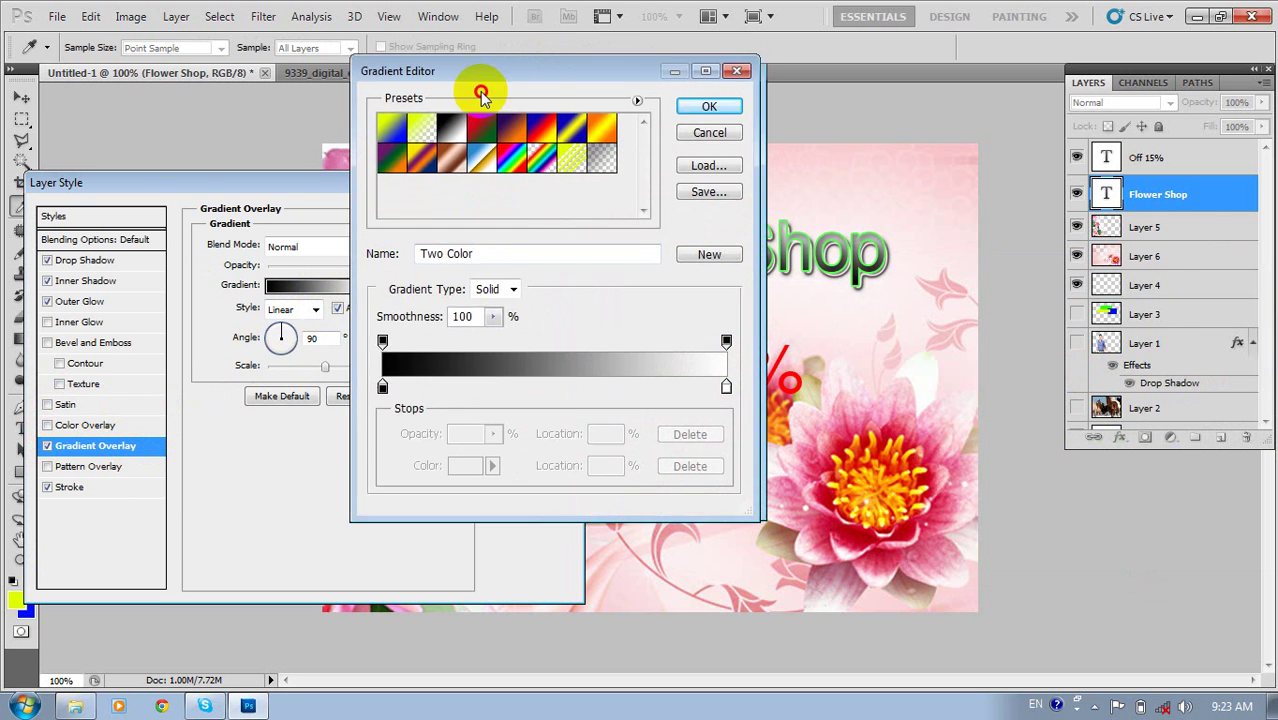
pyautogui.moveTo(555, 52)
pyautogui.mouseDown()
pyautogui.moveTo(228, 163)
pyautogui.moveTo(232, 174)
pyautogui.mouseUp()
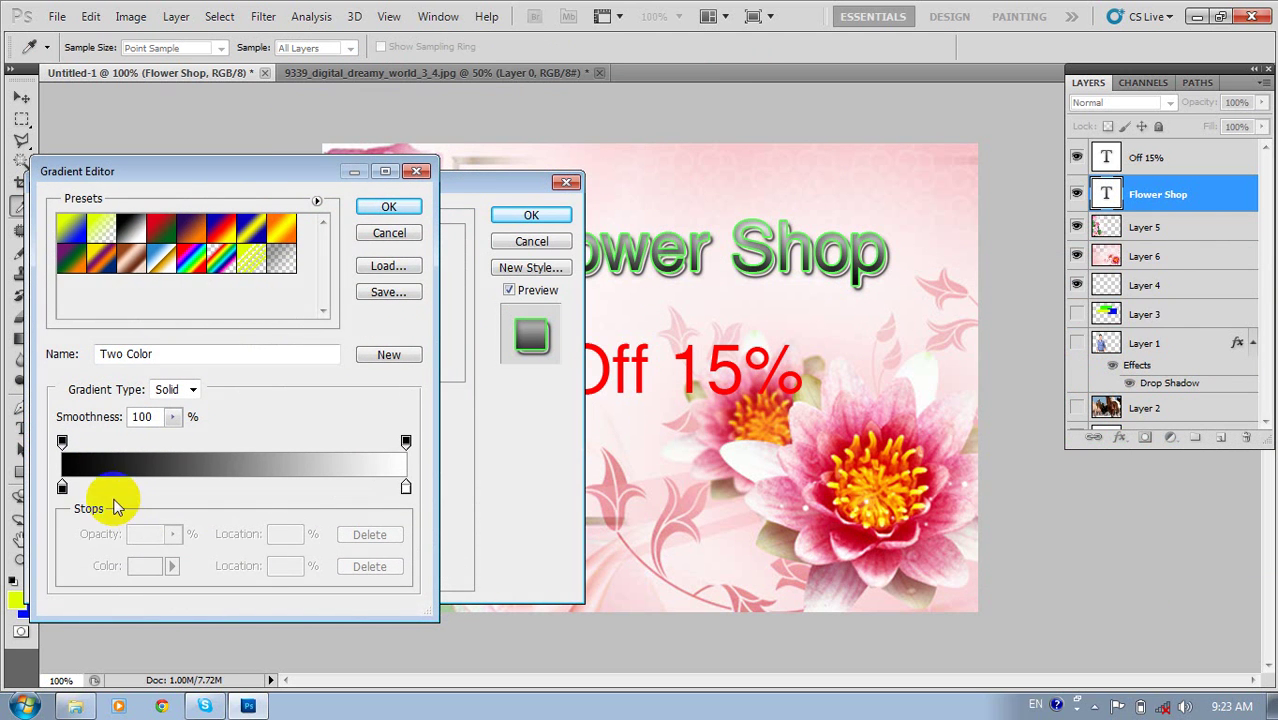
pyautogui.click(71, 229)
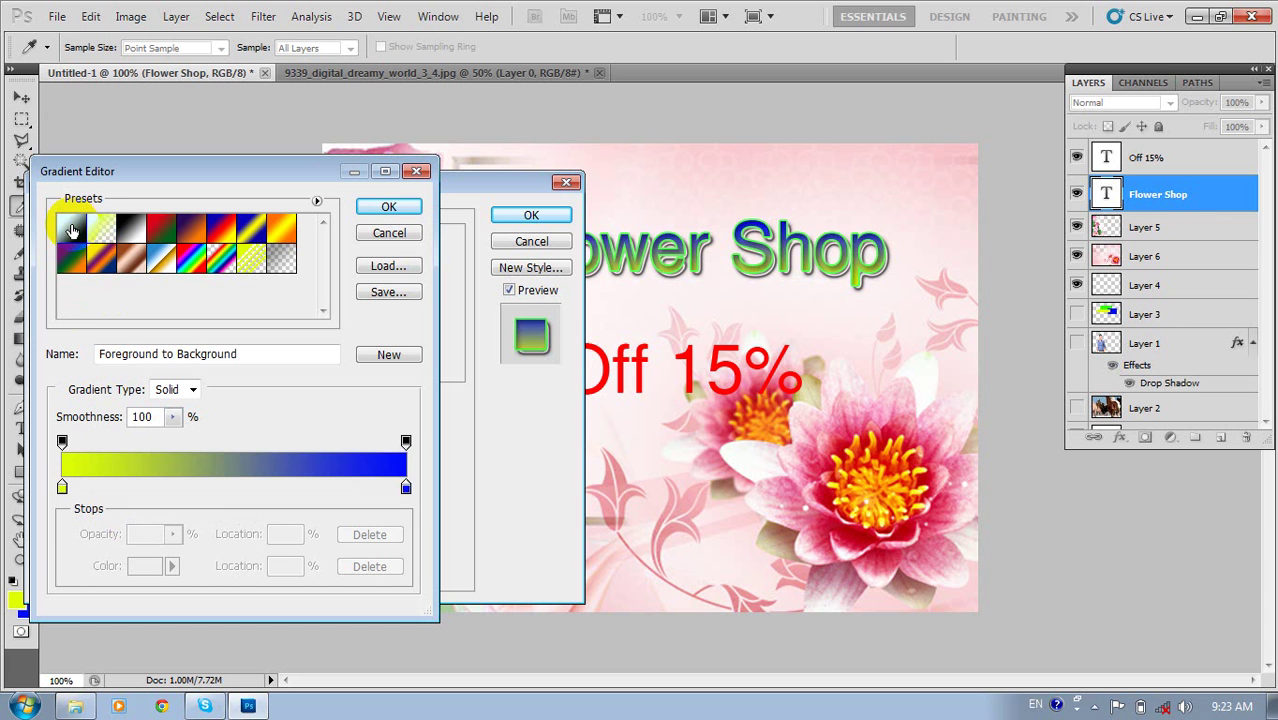
pyautogui.click(101, 229)
pyautogui.click(161, 229)
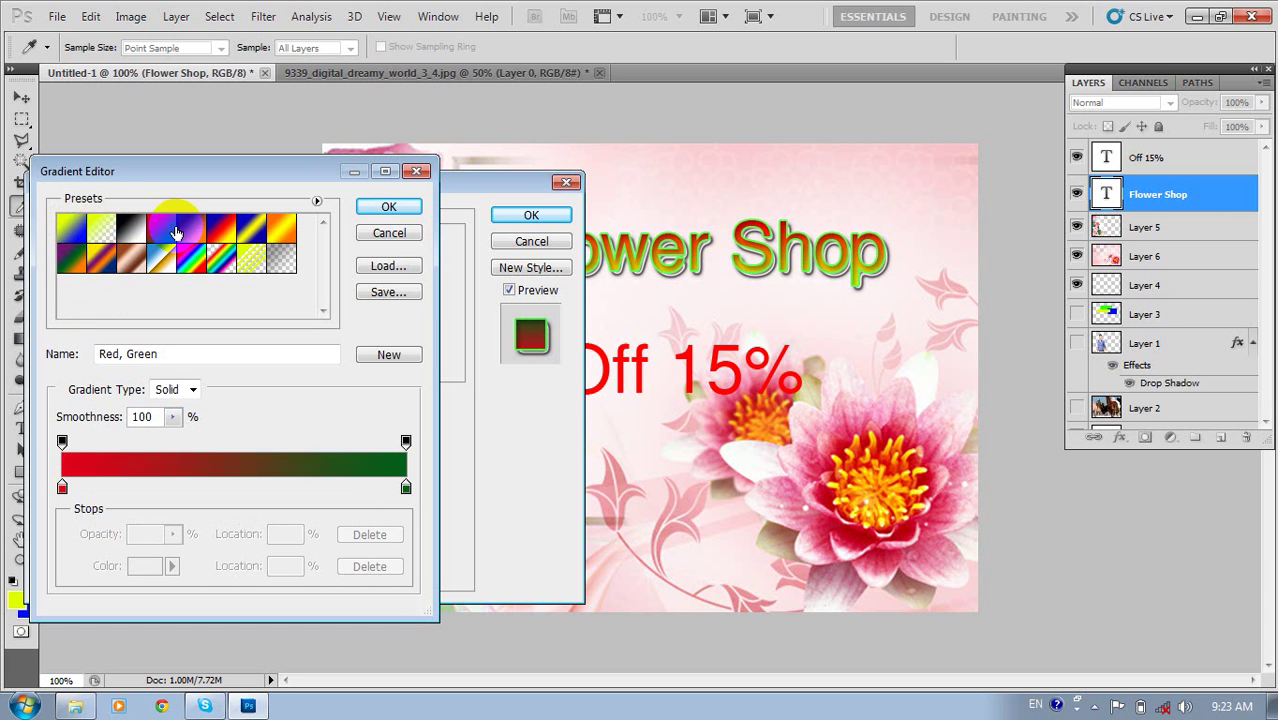
pyautogui.click(203, 266)
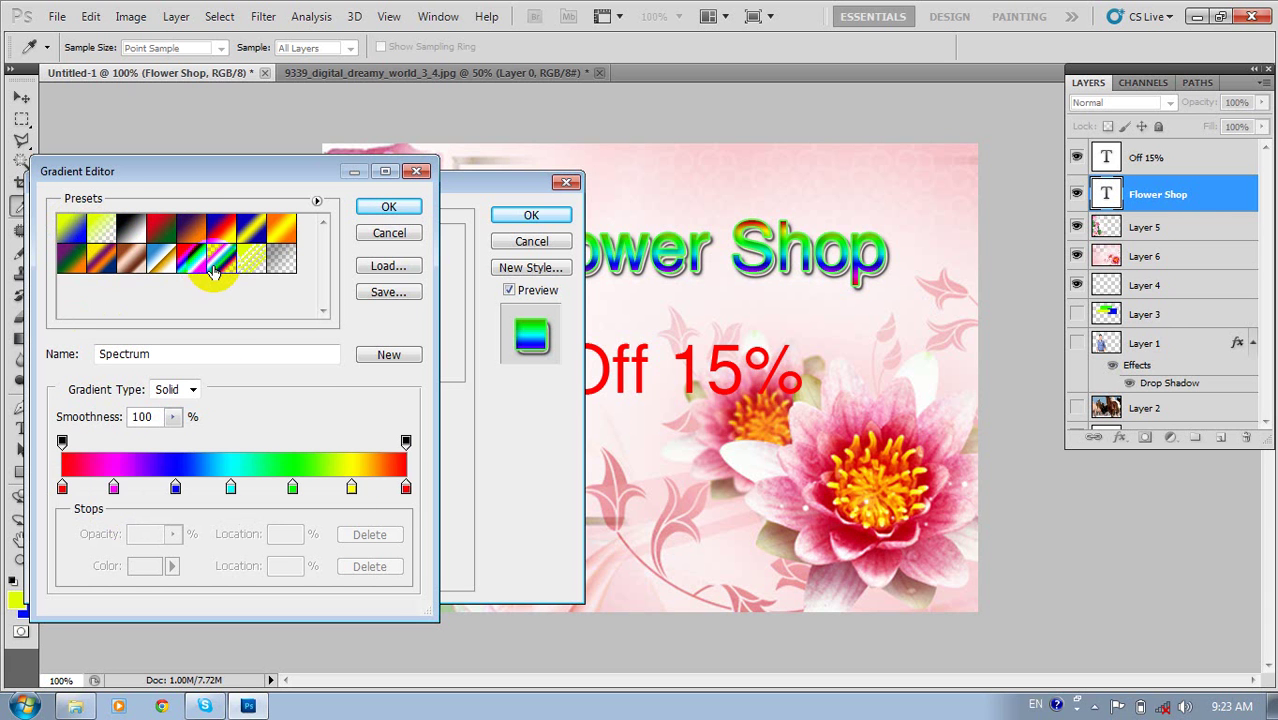
# Settle on the Transparent Stripes gradient and confirm the Flower Shop layer style.
pyautogui.click(262, 262)
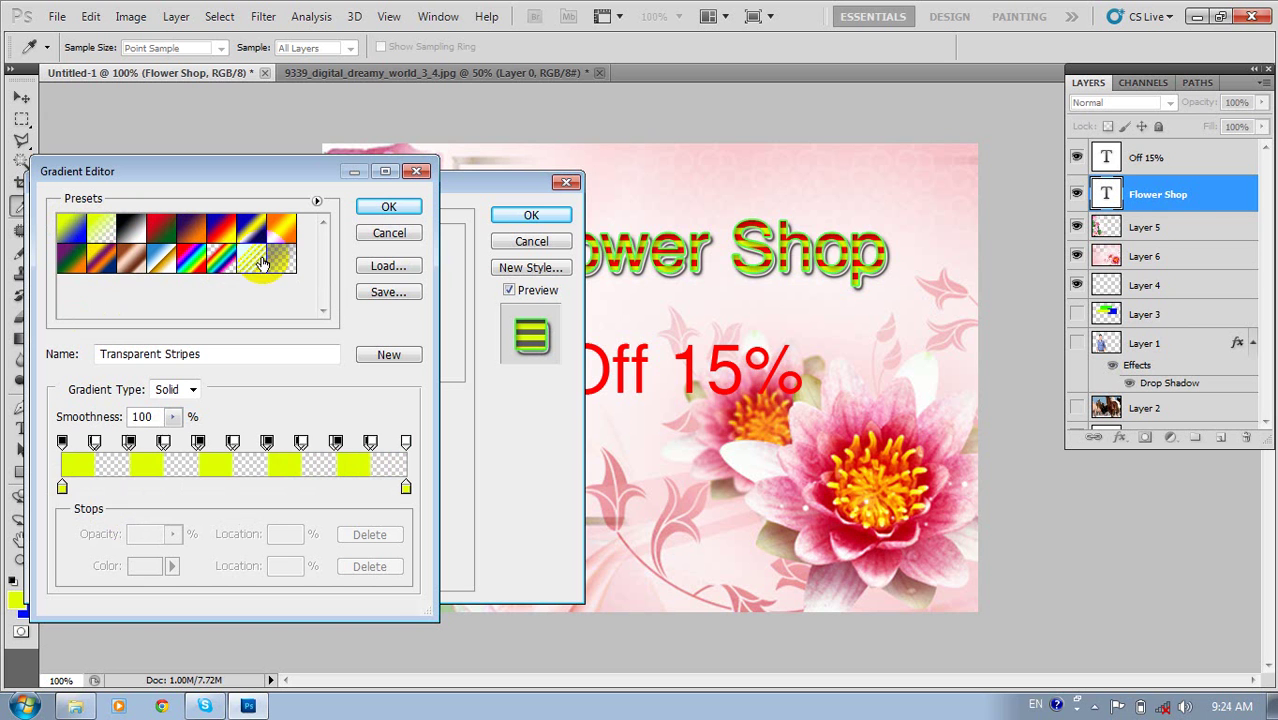
pyautogui.click(283, 262)
pyautogui.click(252, 262)
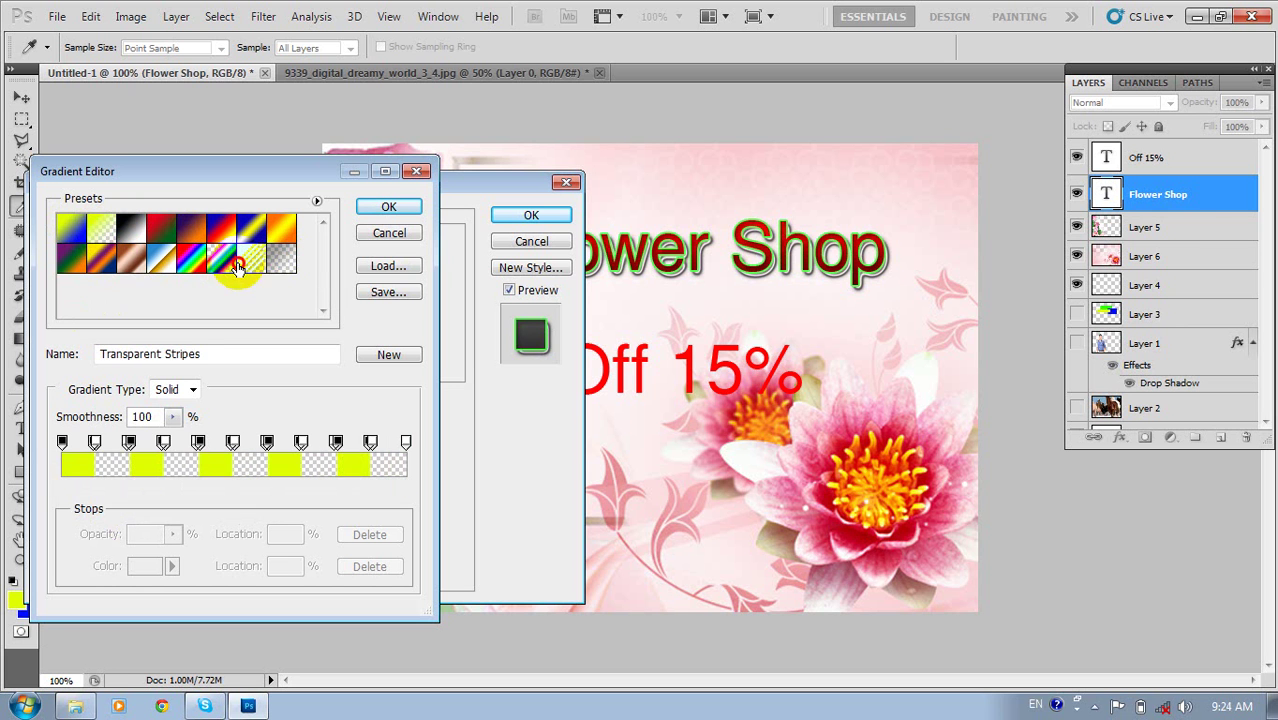
pyautogui.click(262, 234)
pyautogui.click(256, 270)
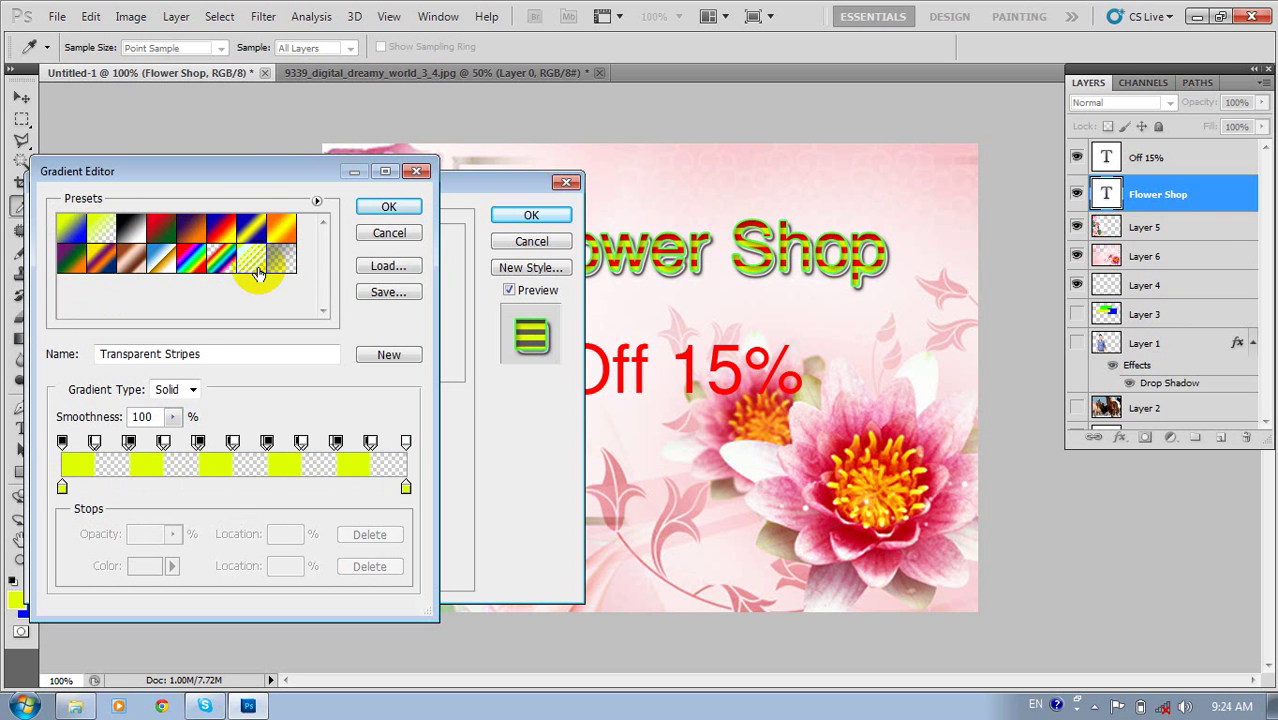
pyautogui.click(251, 230)
pyautogui.click(252, 264)
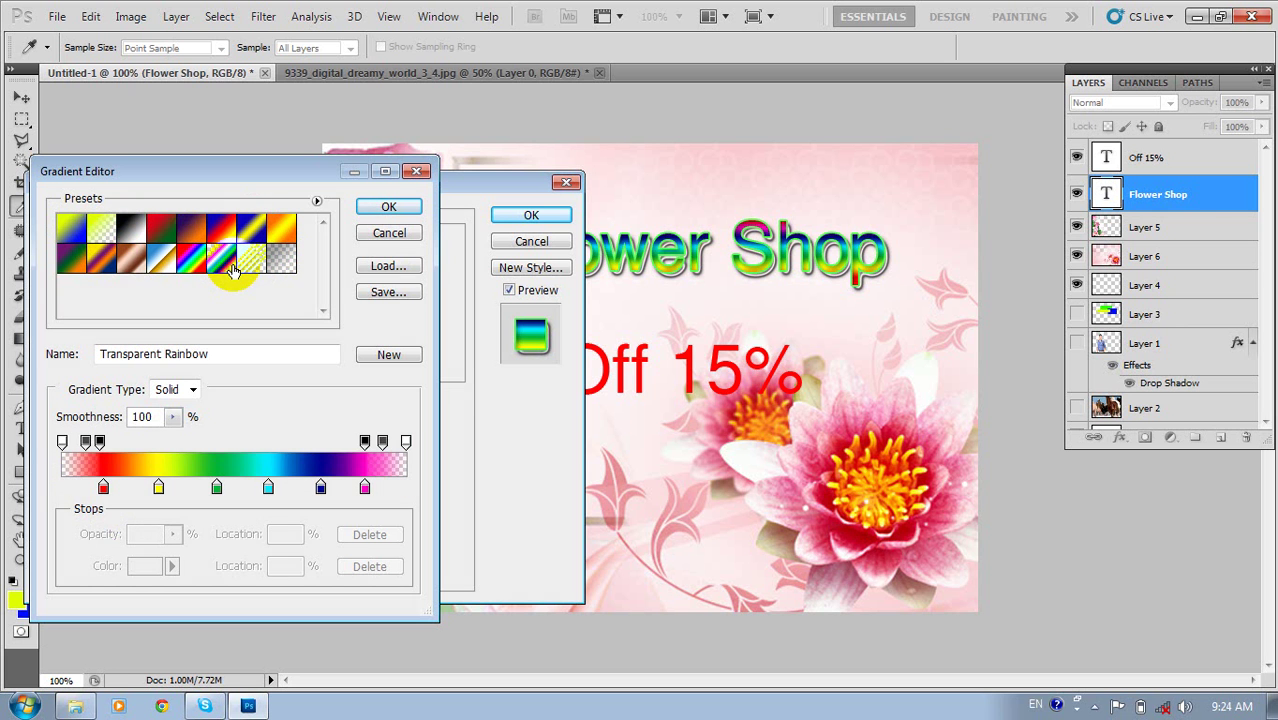
pyautogui.click(254, 260)
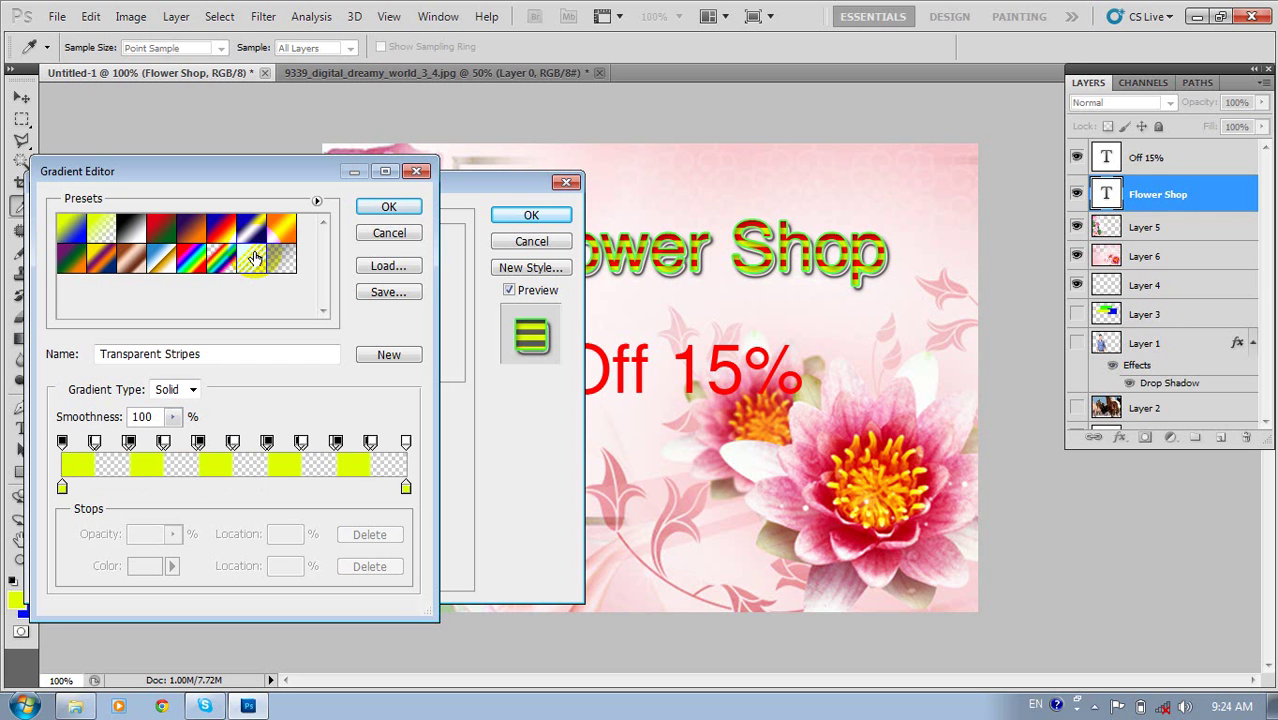
pyautogui.click(390, 207)
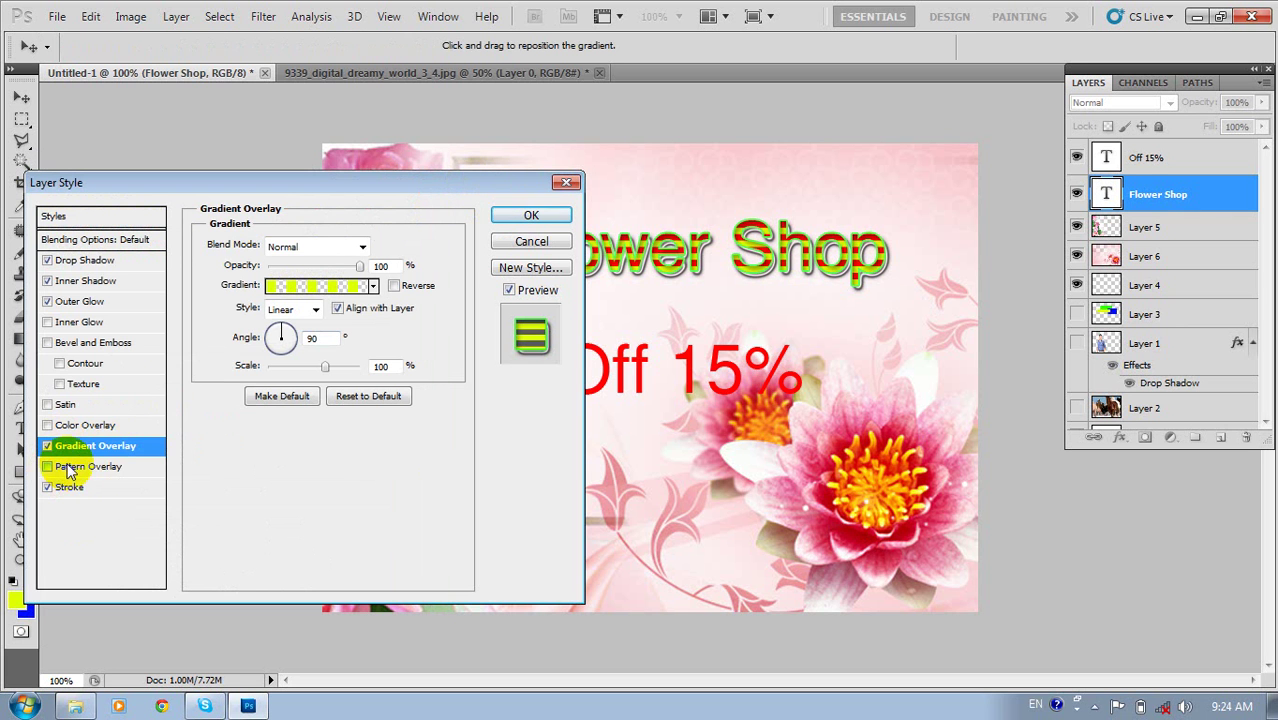
pyautogui.click(541, 218)
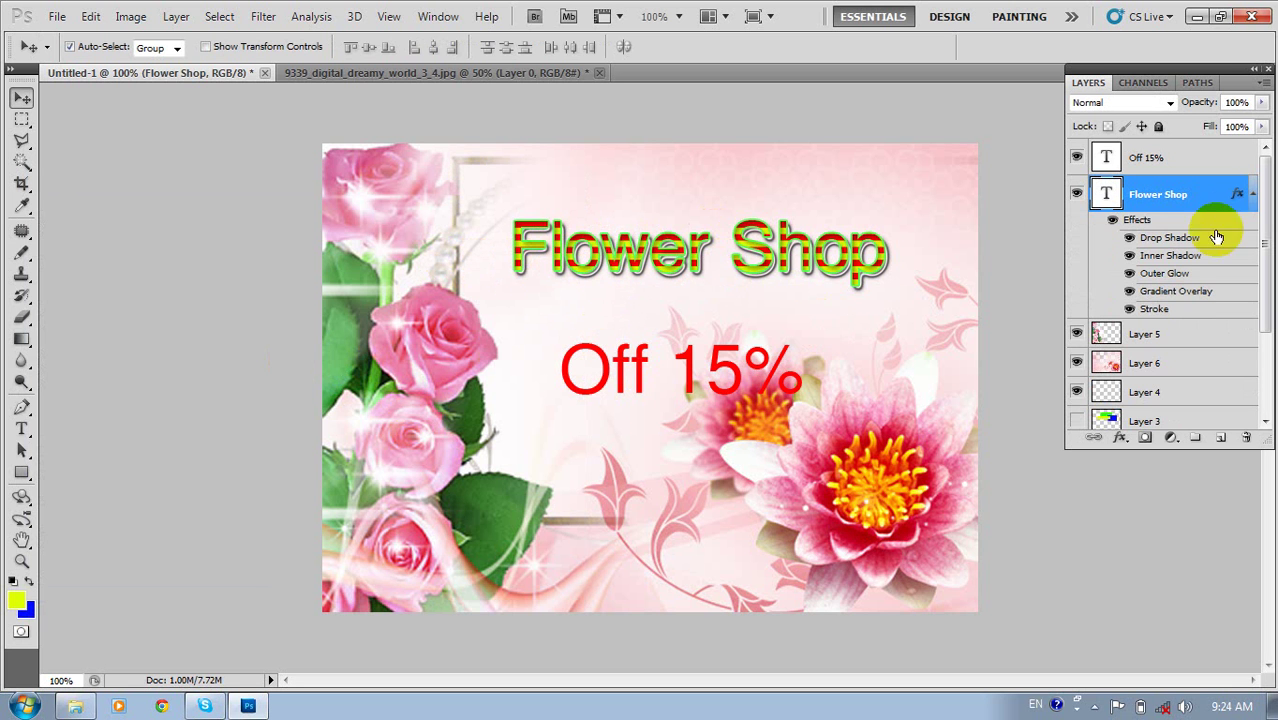
pyautogui.doubleClick(1184, 153)
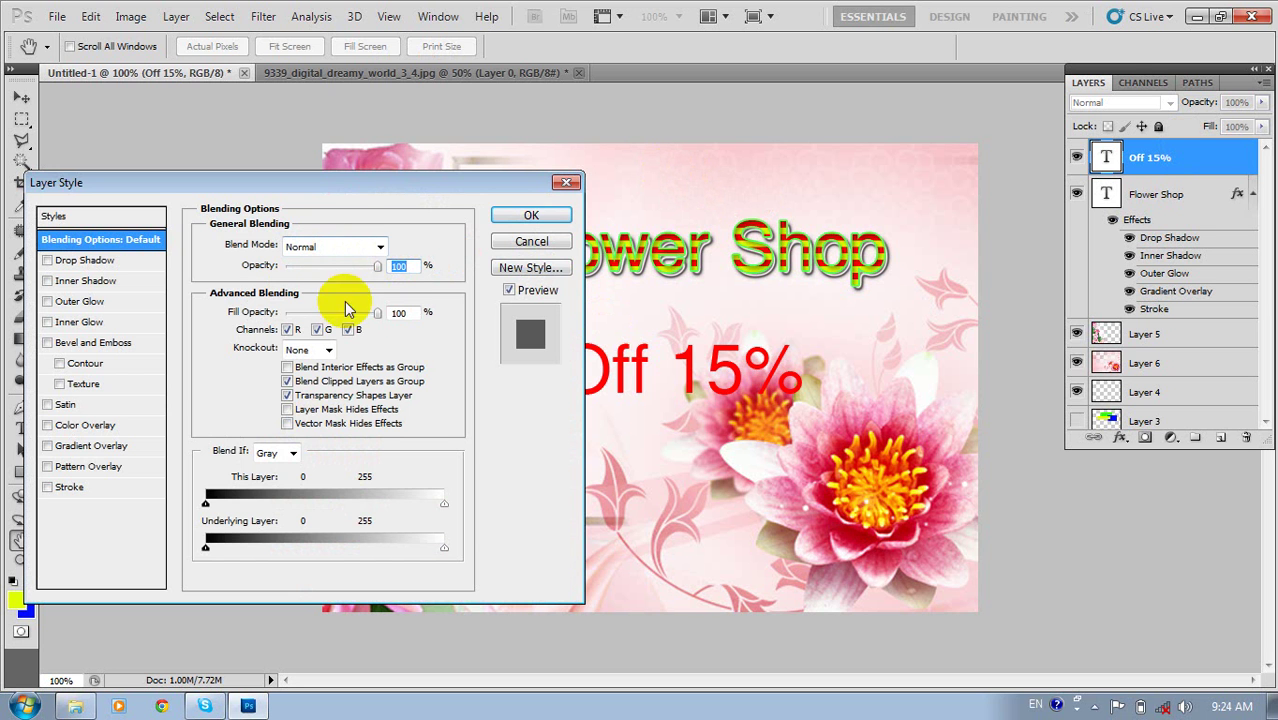
pyautogui.click(525, 214)
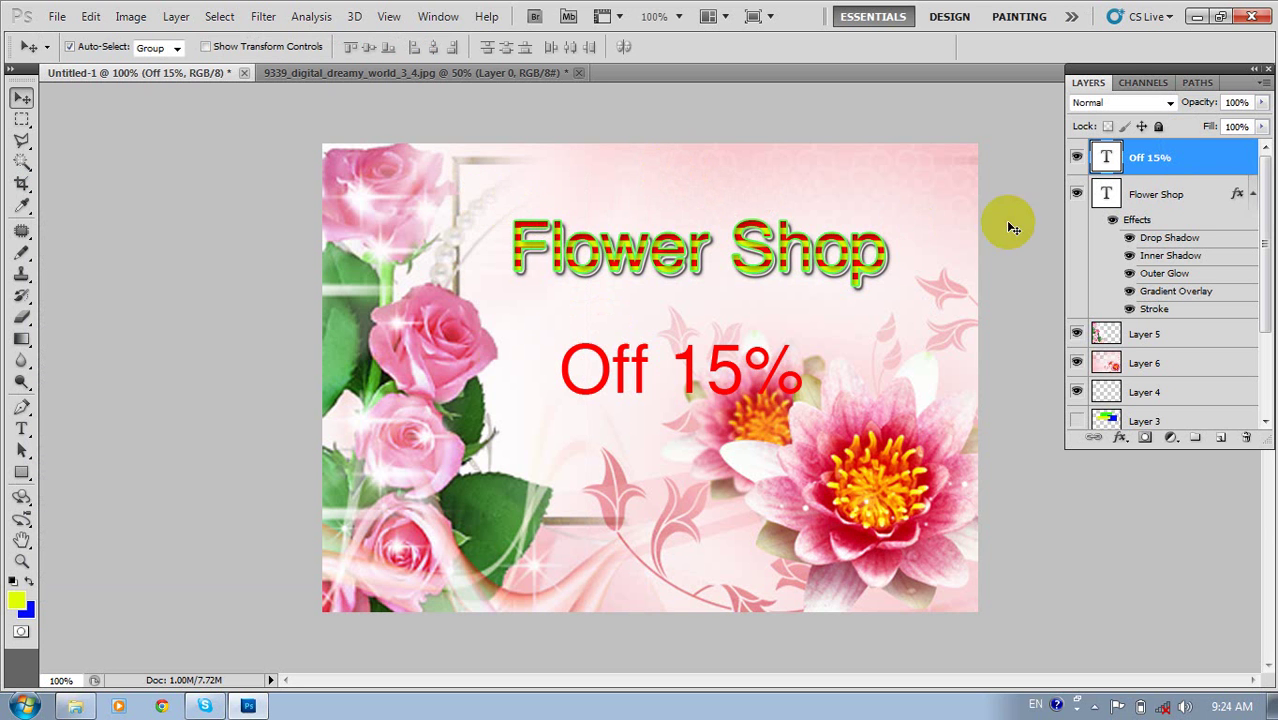
pyautogui.click(1199, 200)
# Copy Flower Shop's layer style and paste it onto the Off 15% layer.
pyautogui.rightClick(1201, 203)
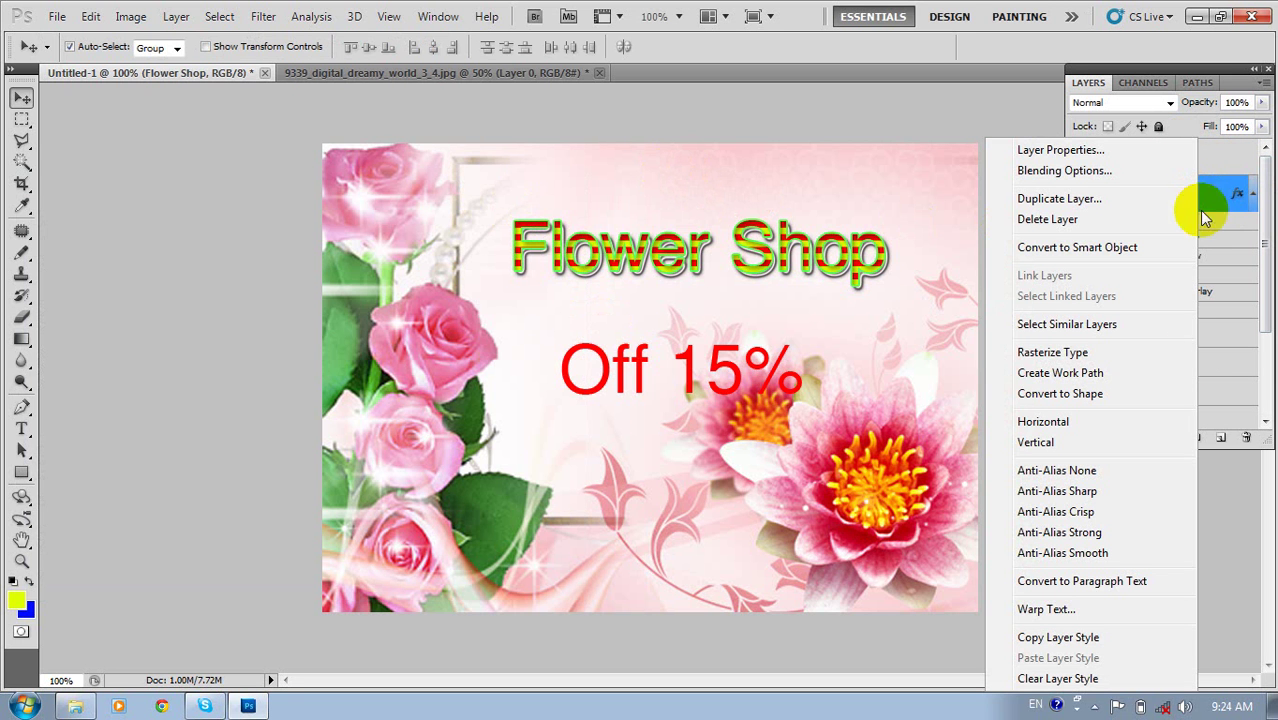
pyautogui.click(1088, 638)
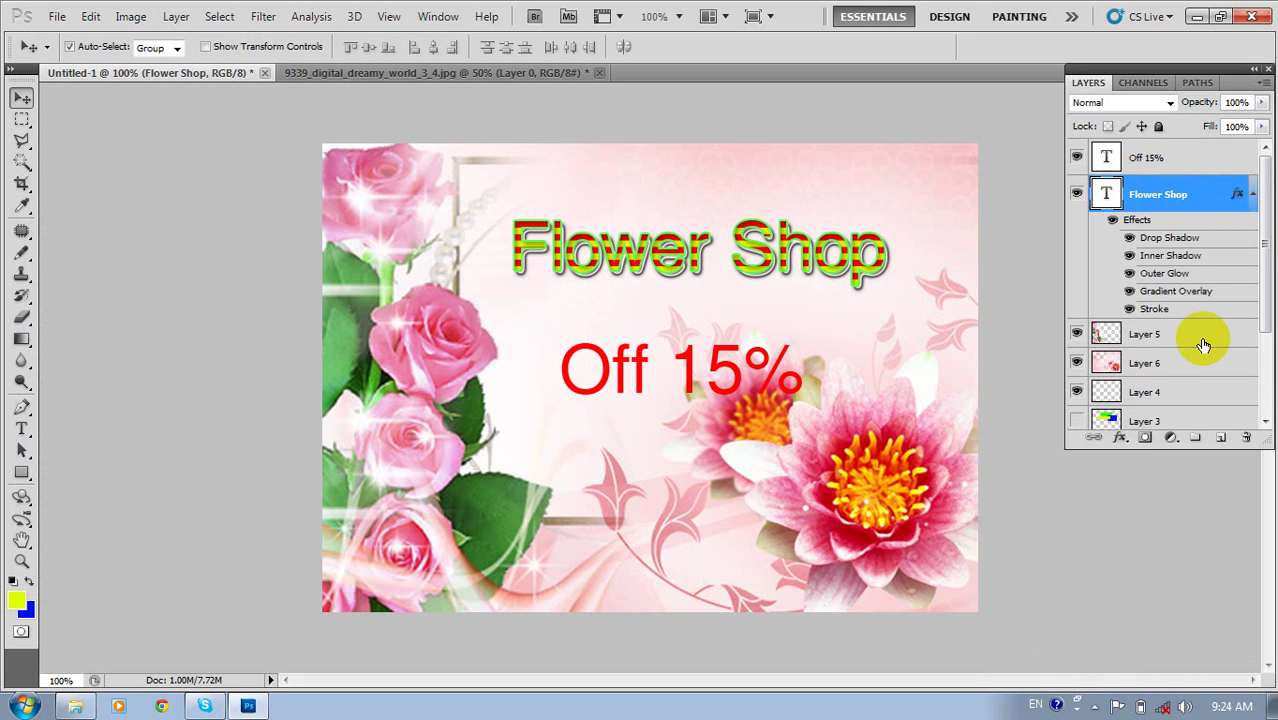
pyautogui.click(1203, 160)
pyautogui.rightClick(1203, 160)
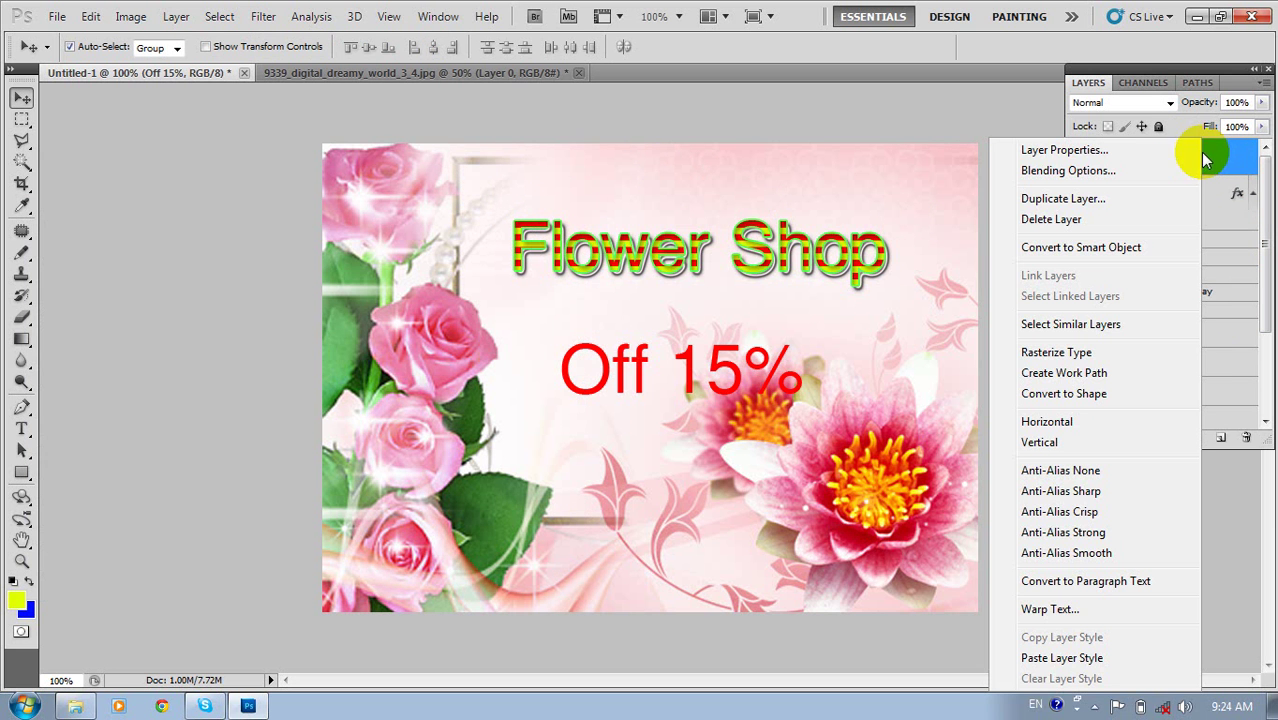
pyautogui.click(1057, 659)
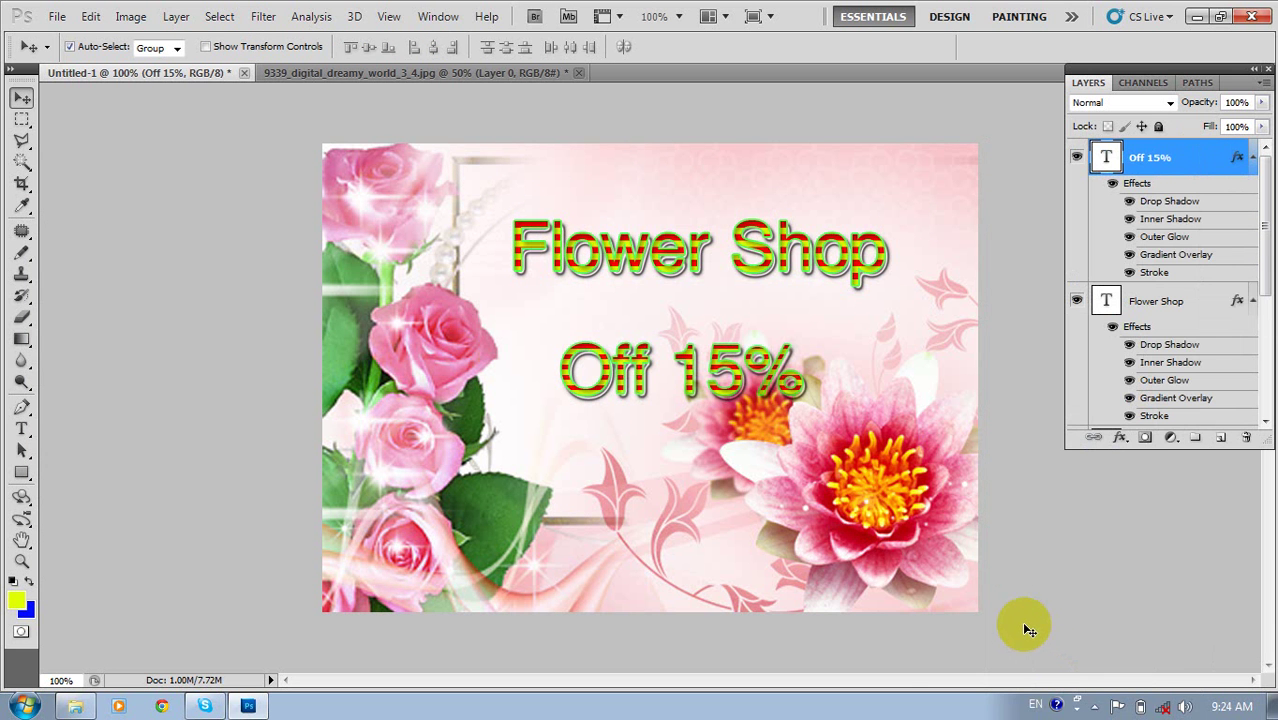
pyautogui.click(853, 503)
pyautogui.click(872, 462)
pyautogui.click(793, 443)
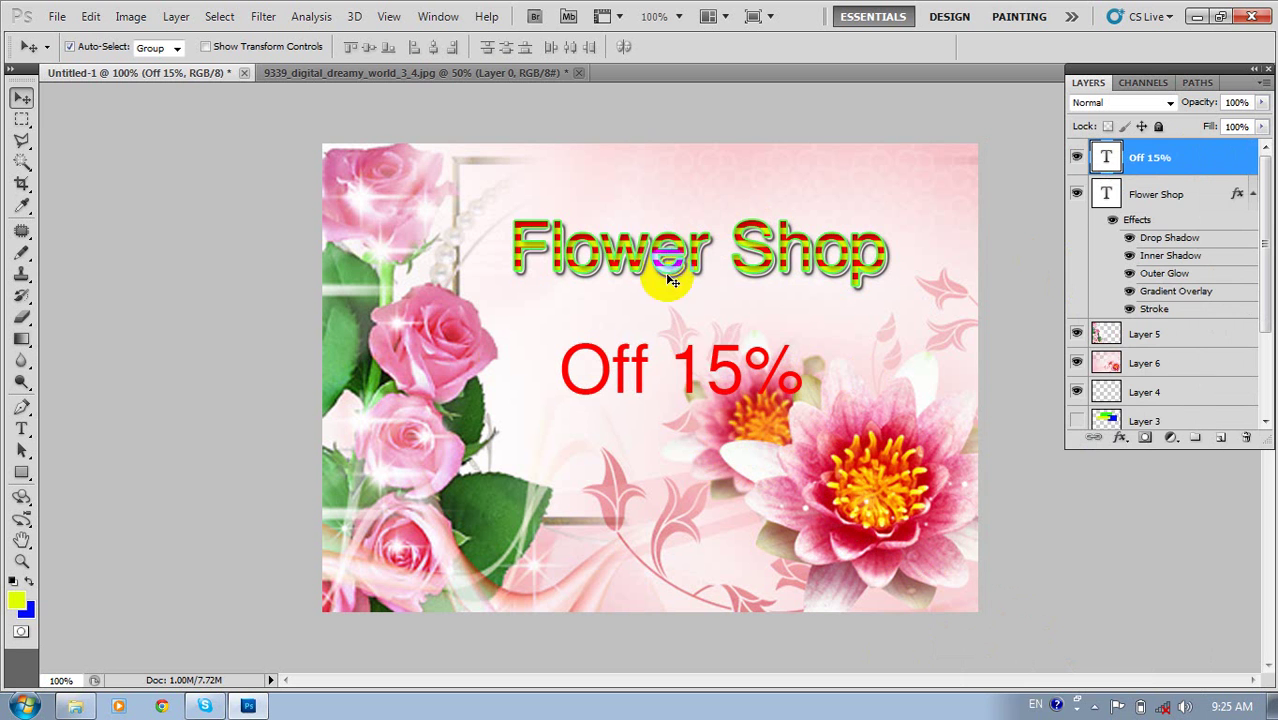
# Repeat the copy and paste so Off 15% carries Flower Shop's striped style.
pyautogui.rightClick(1219, 163)
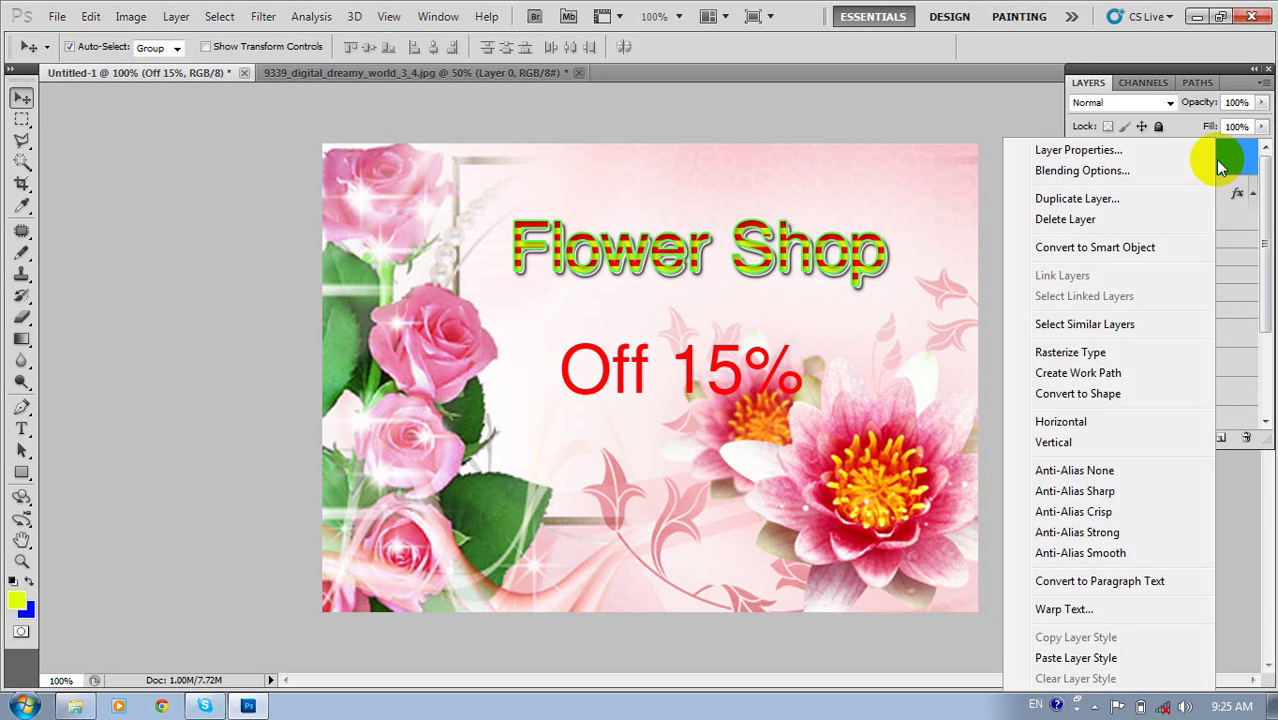
pyautogui.click(742, 380)
pyautogui.click(804, 272)
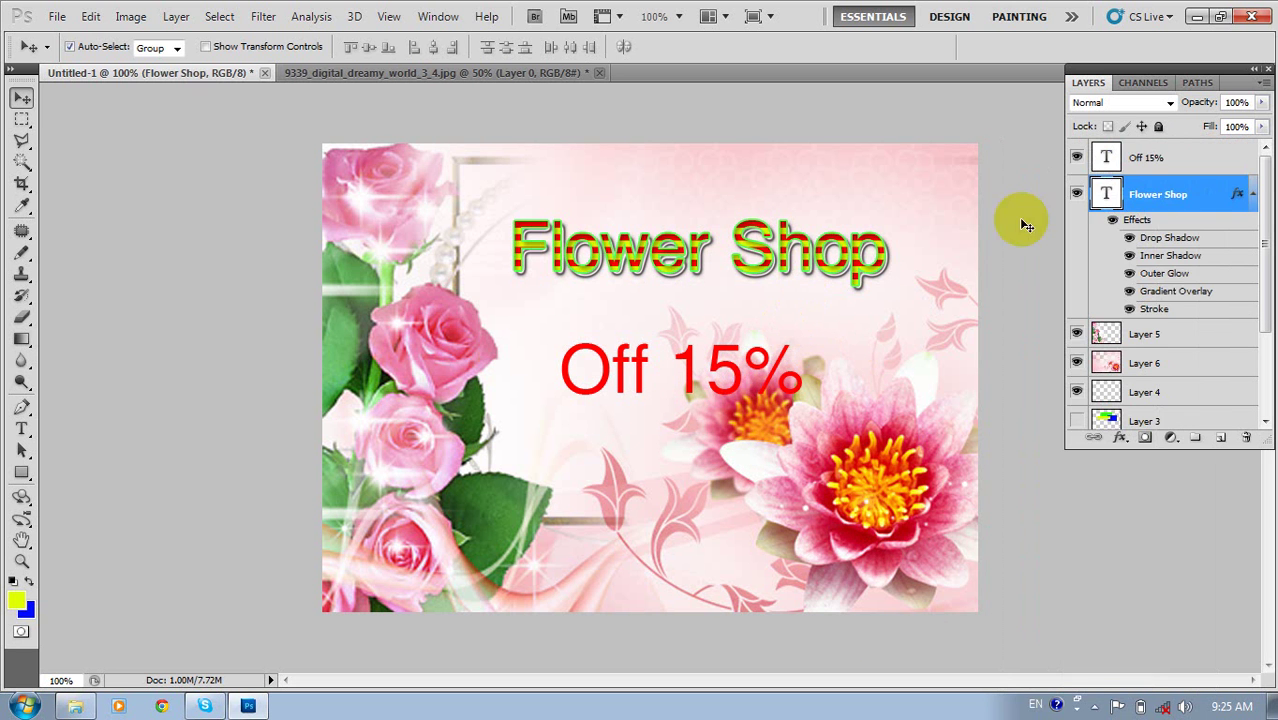
pyautogui.rightClick(1221, 196)
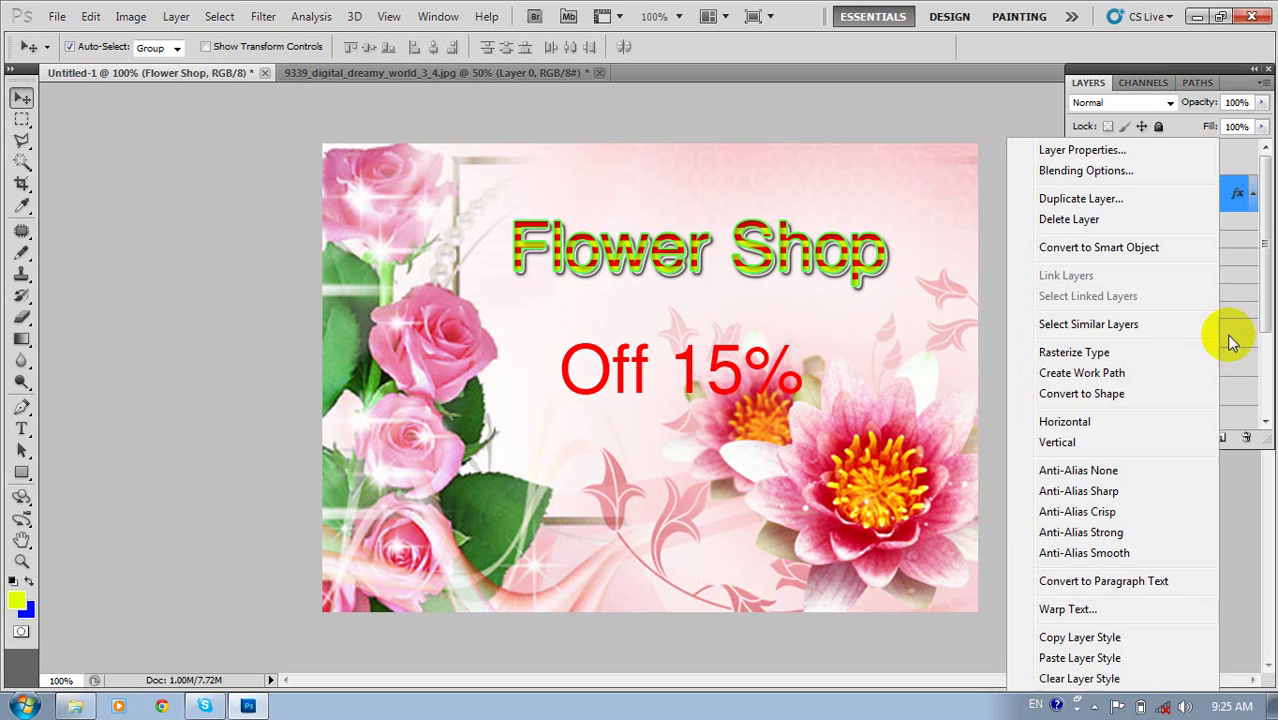
pyautogui.click(1076, 640)
pyautogui.click(1194, 160)
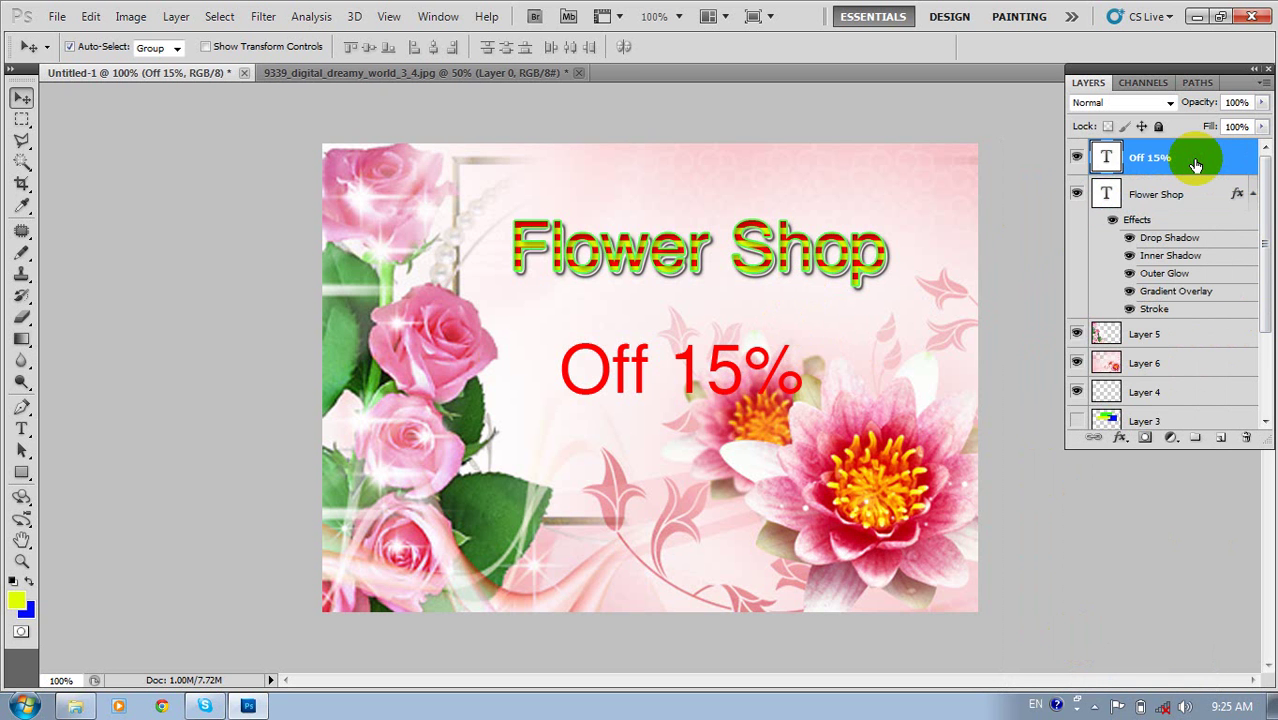
pyautogui.rightClick(1199, 165)
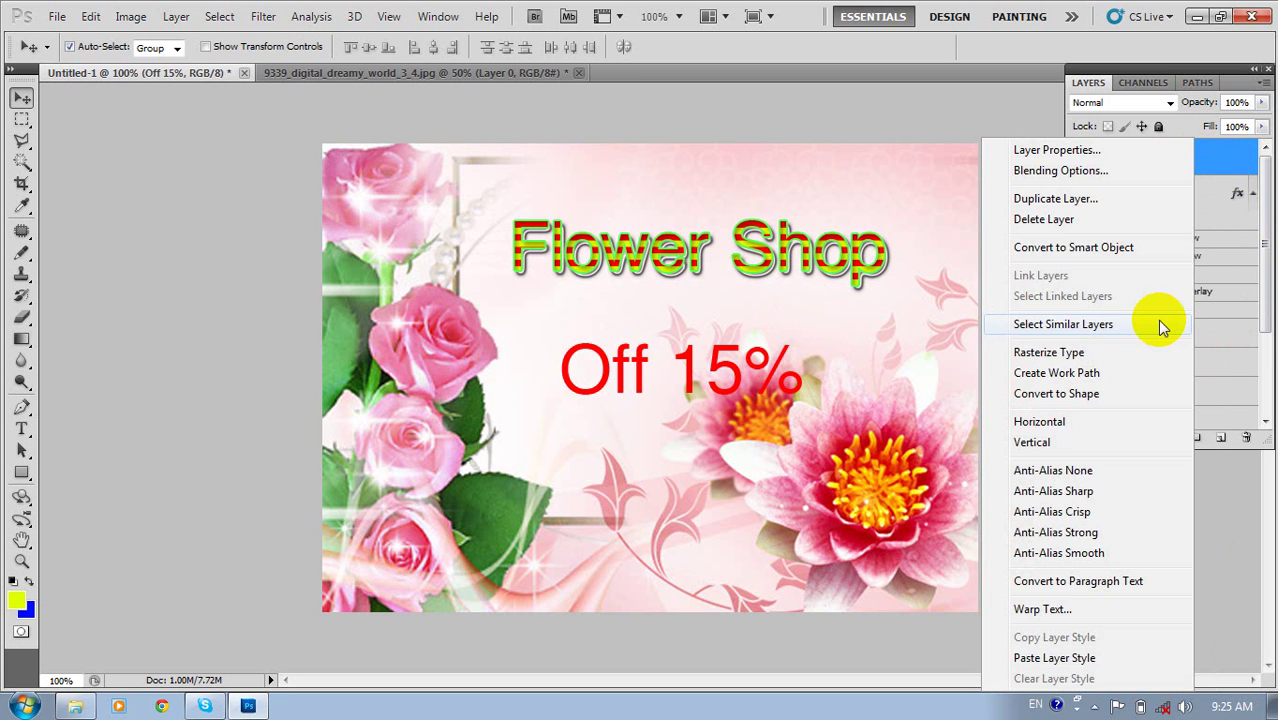
pyautogui.click(1087, 658)
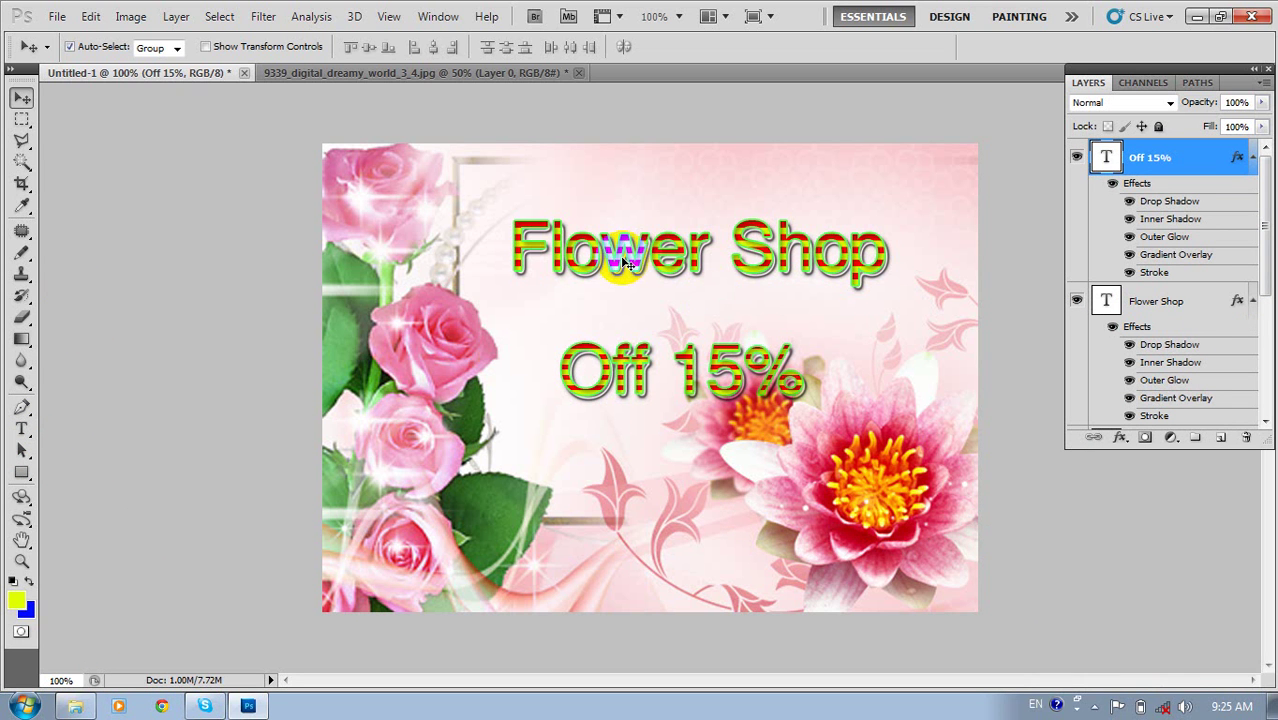
pyautogui.click(668, 260)
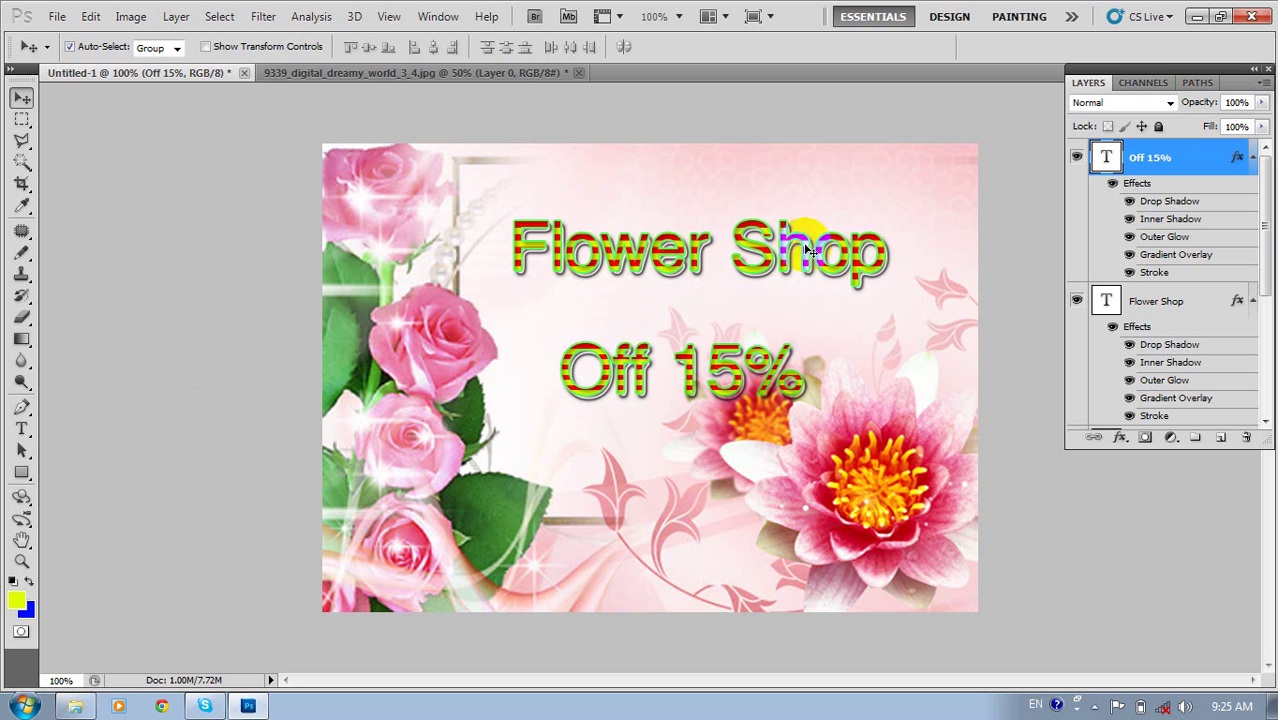
pyautogui.click(462, 416)
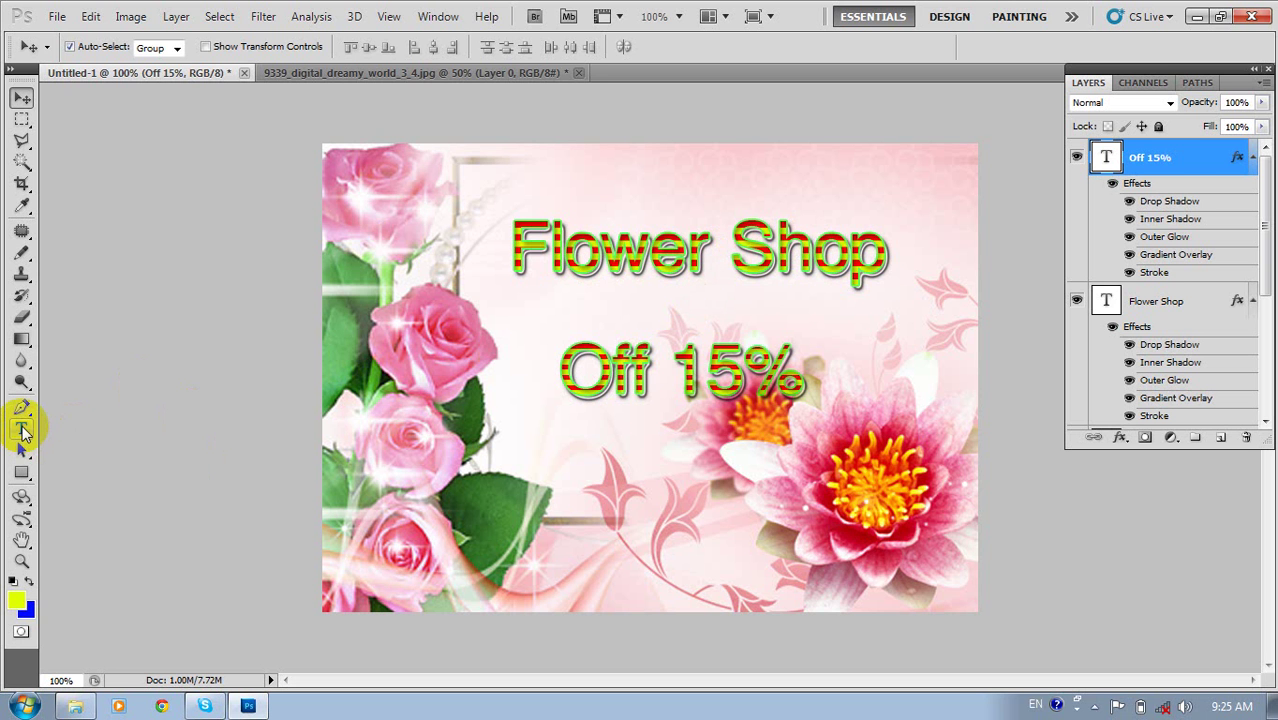
# Scale Off 15% to 163% with Free Transform, then undo the resize.
pyautogui.hotkey('ctrl', 't')
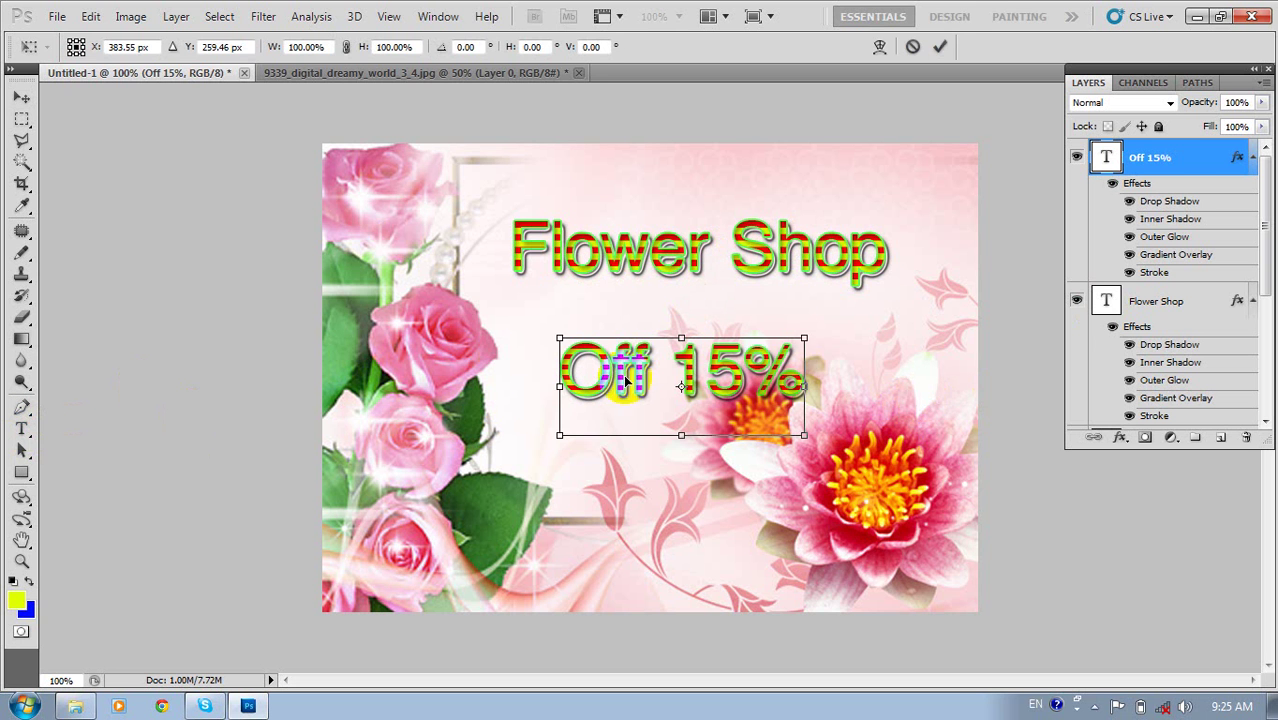
pyautogui.moveTo(804, 339)
pyautogui.mouseDown()
pyautogui.moveTo(960, 300)
pyautogui.moveTo(868, 339)
pyautogui.mouseUp()
pyautogui.press('Return')
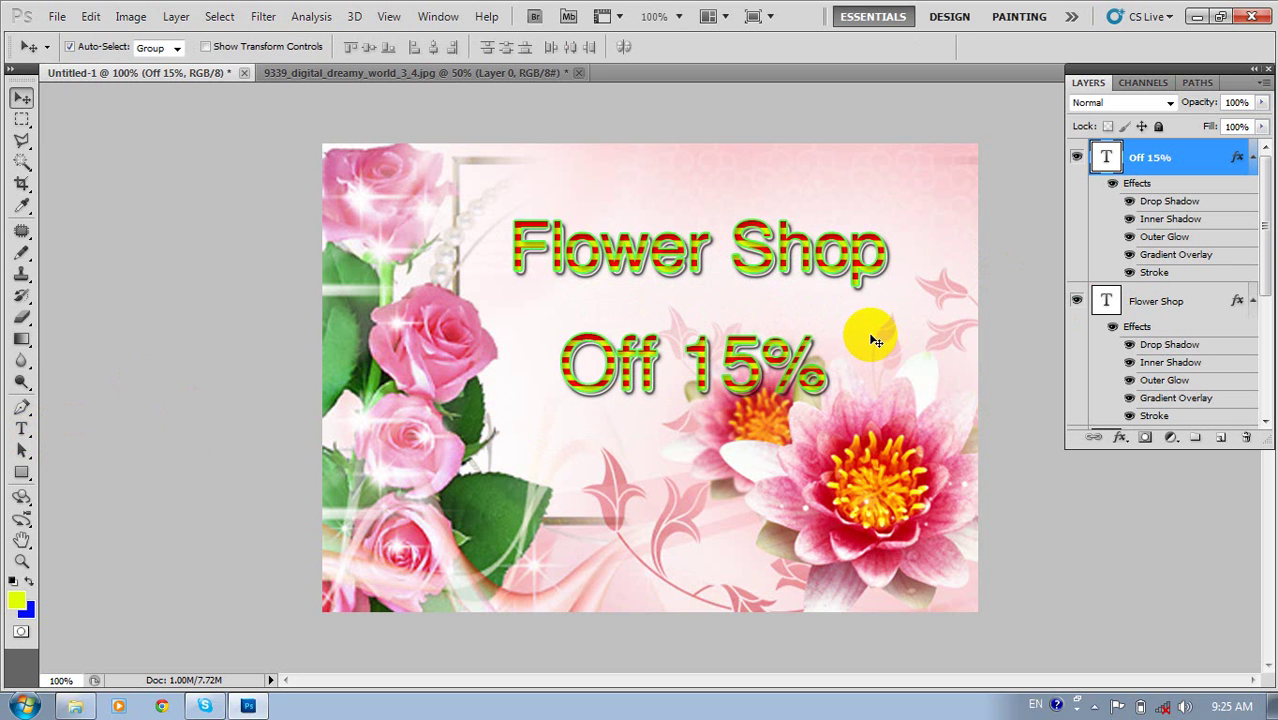
pyautogui.hotkey('ctrl', 'z')
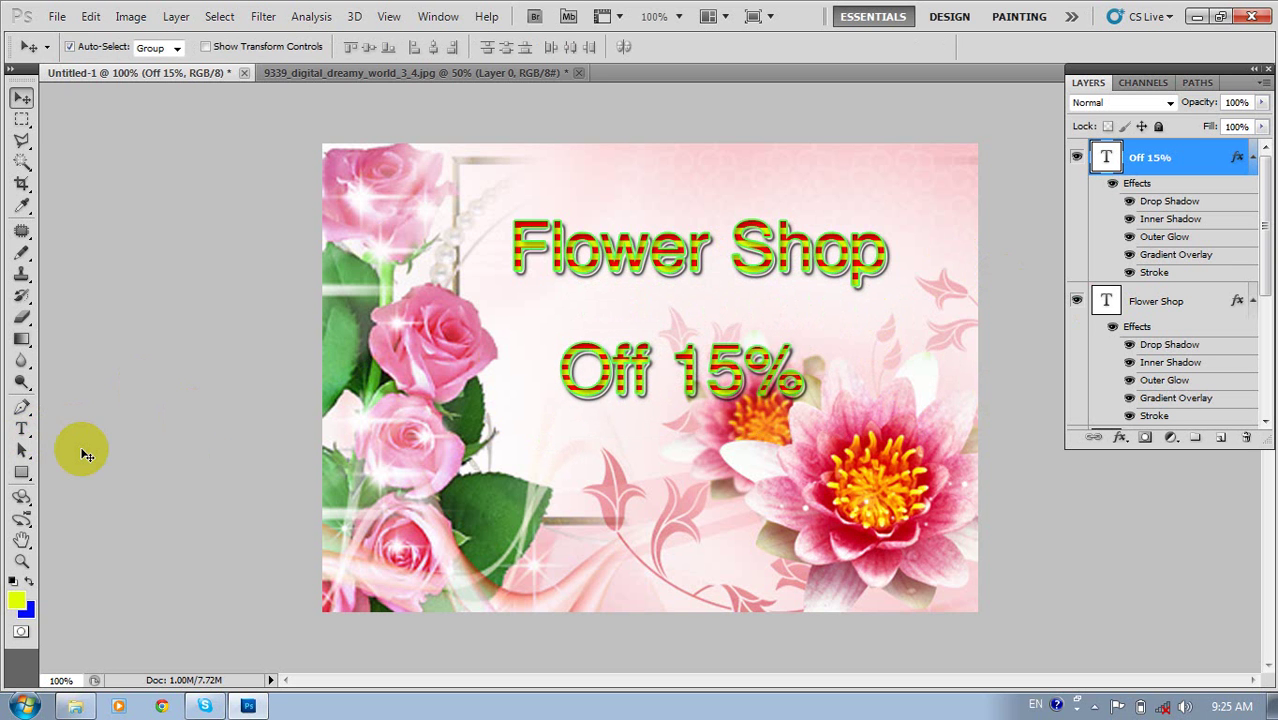
# Select the Flower Shop text and raise its size from 72 pt to 83 pt.
pyautogui.click(678, 250)
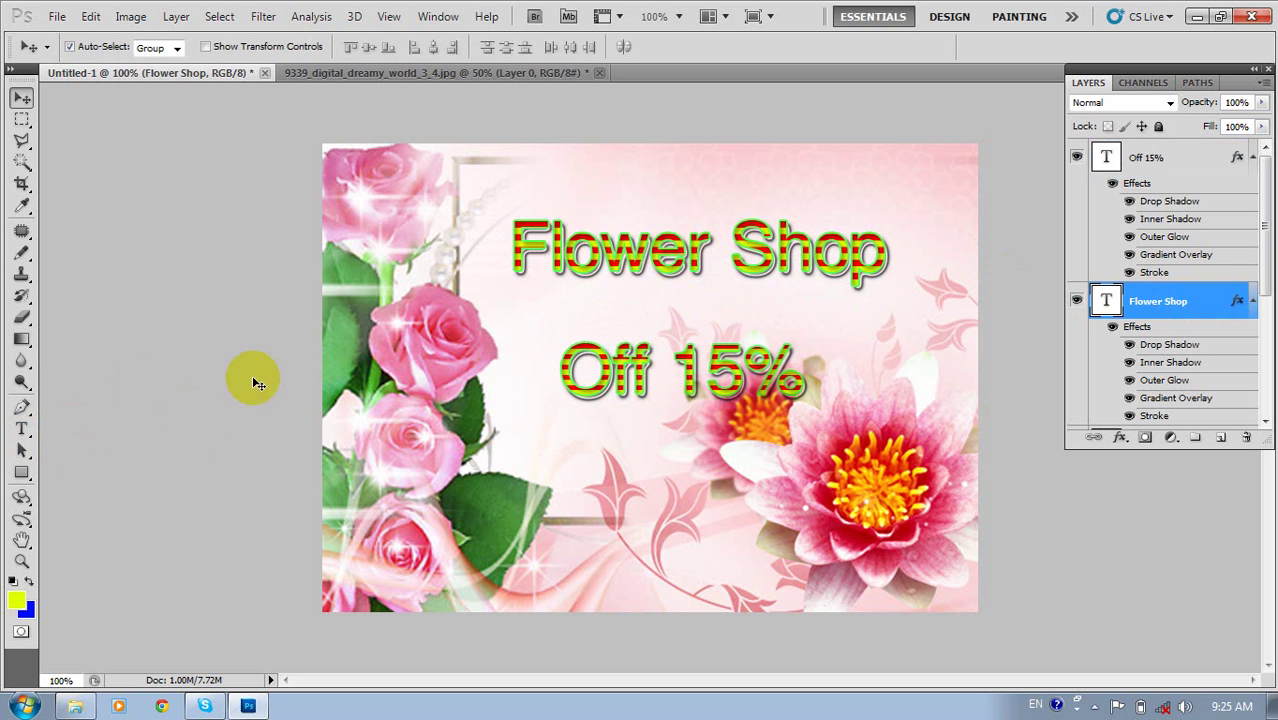
pyautogui.click(21, 428)
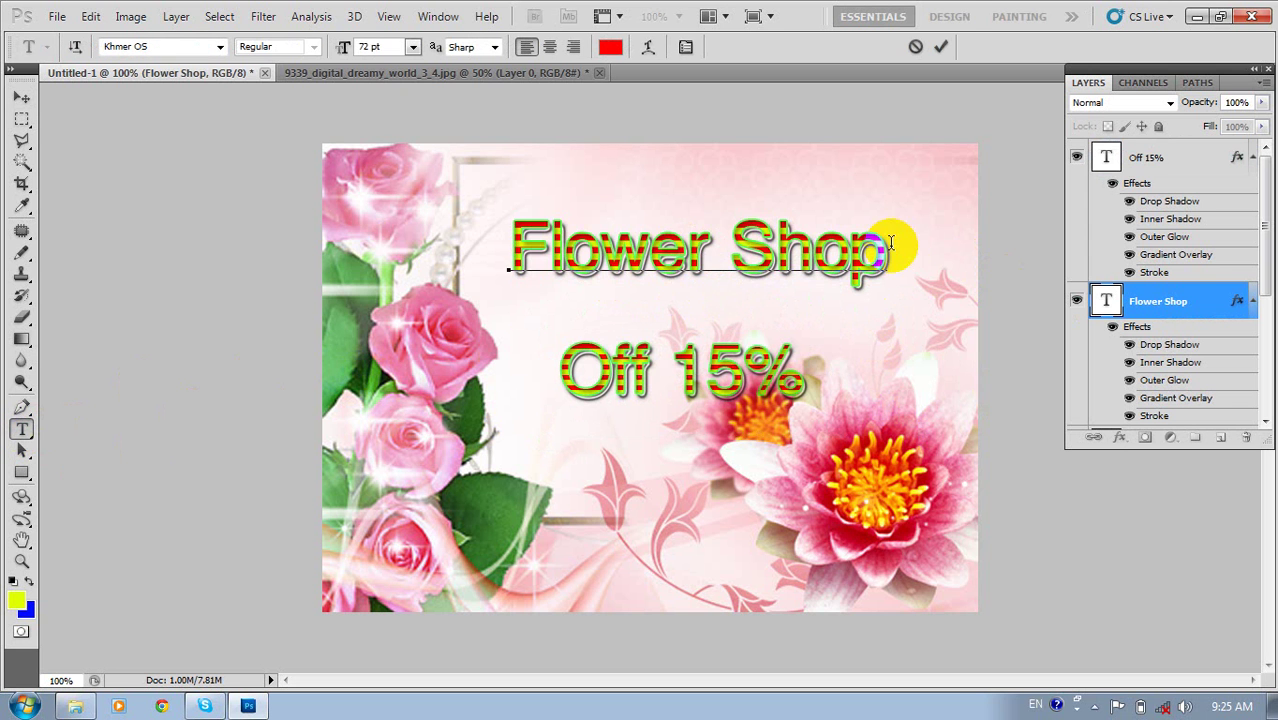
pyautogui.moveTo(897, 245); pyautogui.dragTo(551, 273)
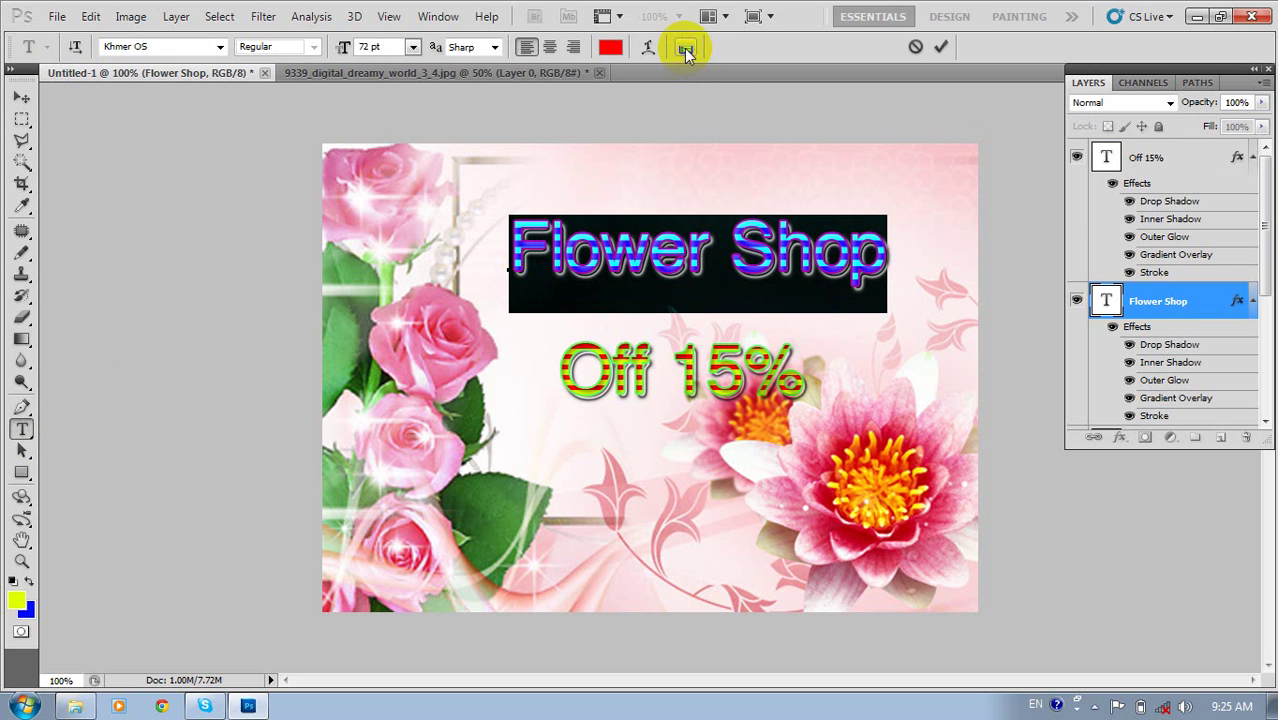
pyautogui.click(686, 52)
pyautogui.moveTo(964, 208); pyautogui.dragTo(1011, 198)
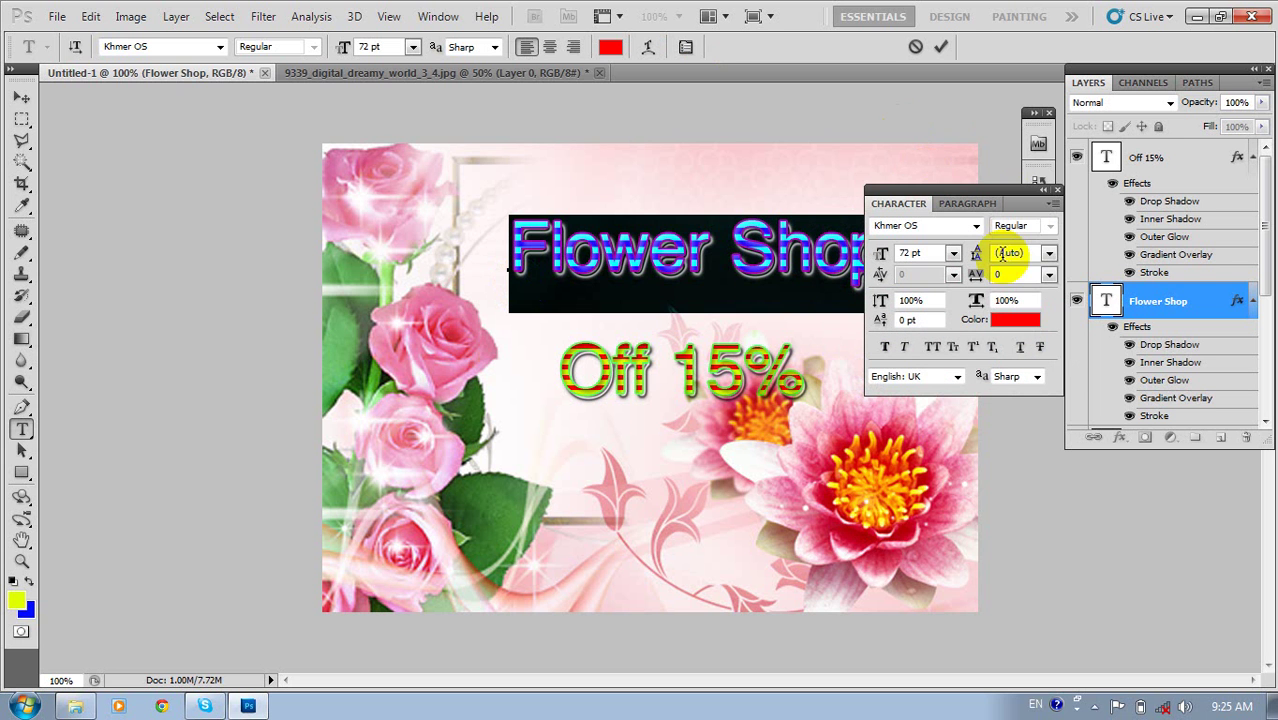
pyautogui.click(886, 262)
pyautogui.moveTo(886, 262); pyautogui.dragTo(898, 262)
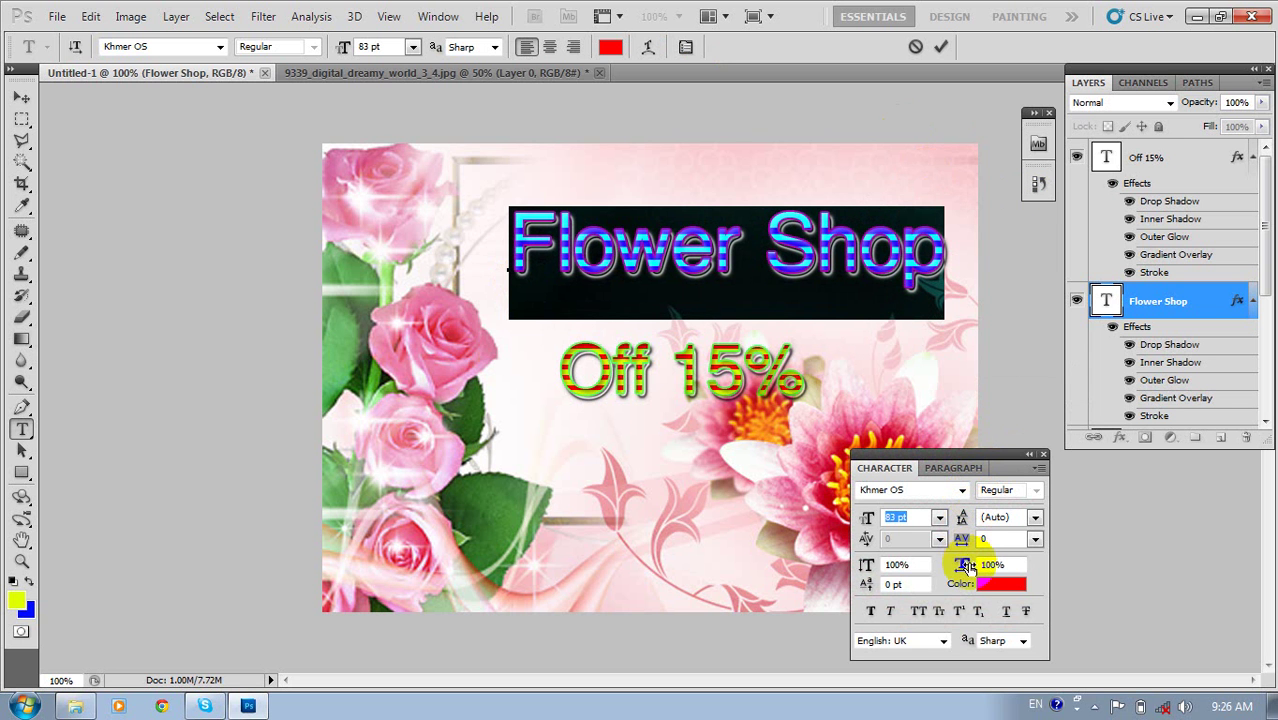
# Try faux bold, italic and all caps, revert to upright mixed case, and commit the text.
pyautogui.click(871, 612)
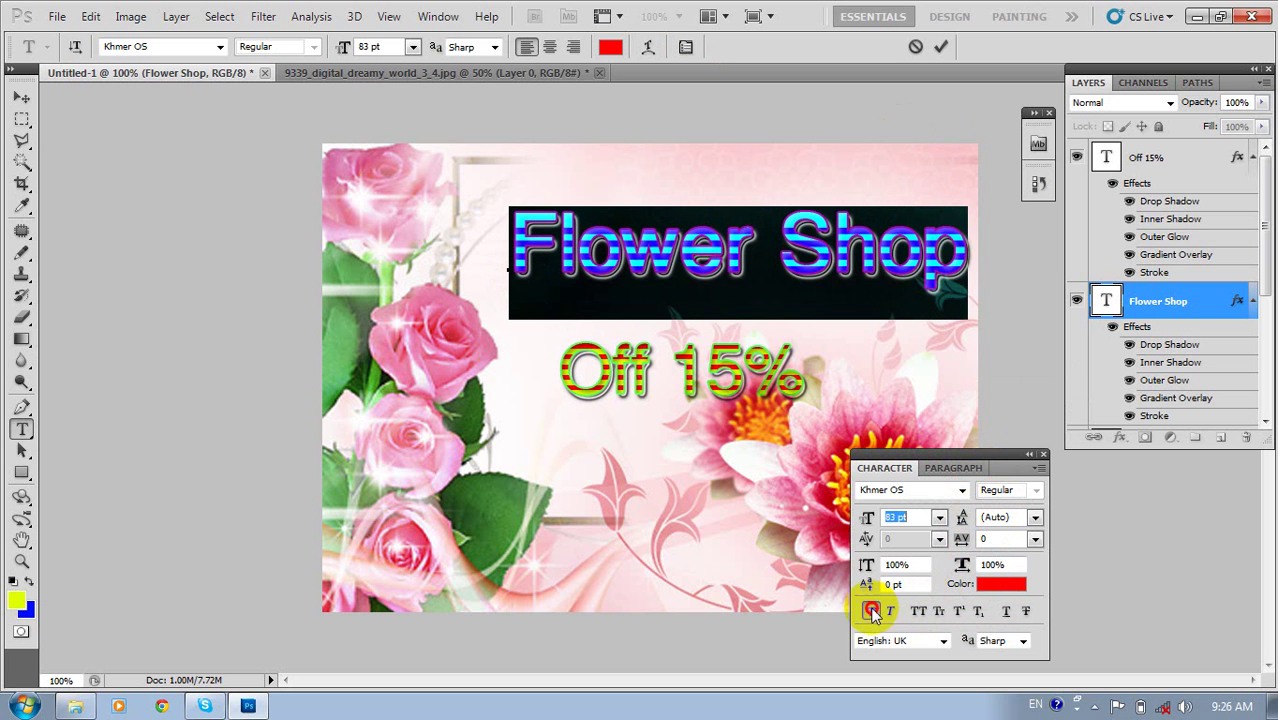
pyautogui.click(871, 612)
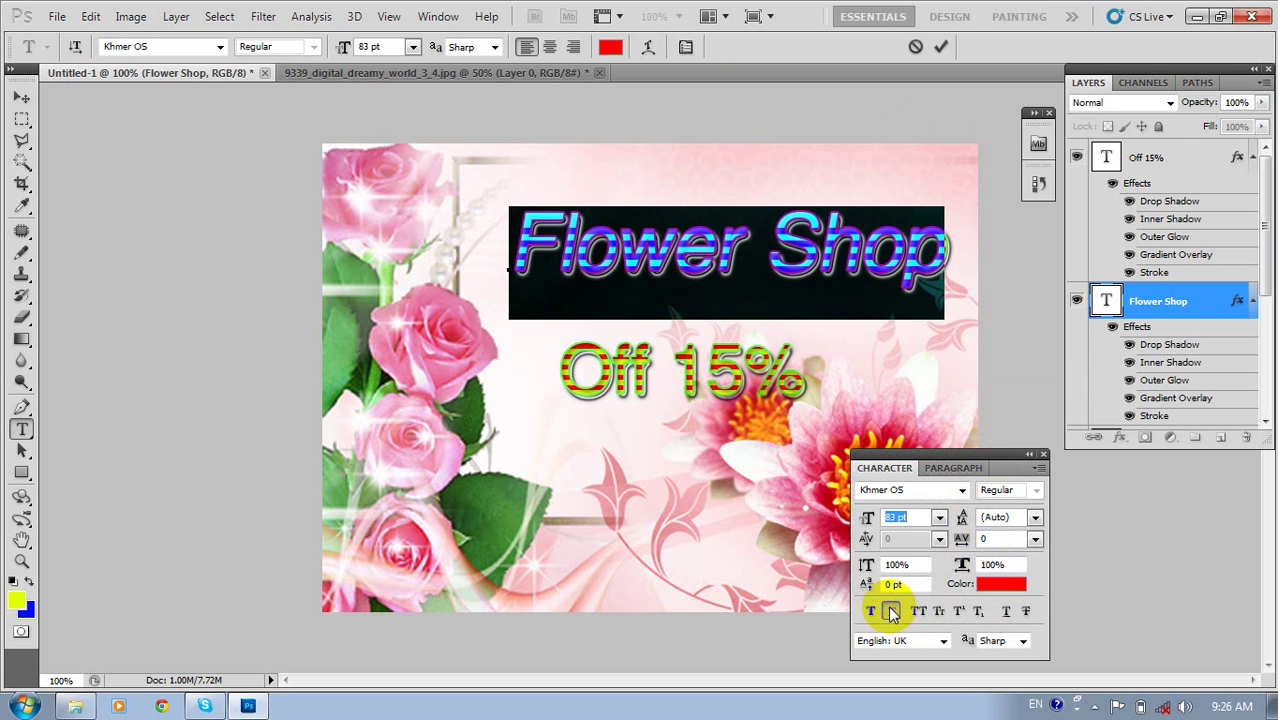
pyautogui.click(891, 612)
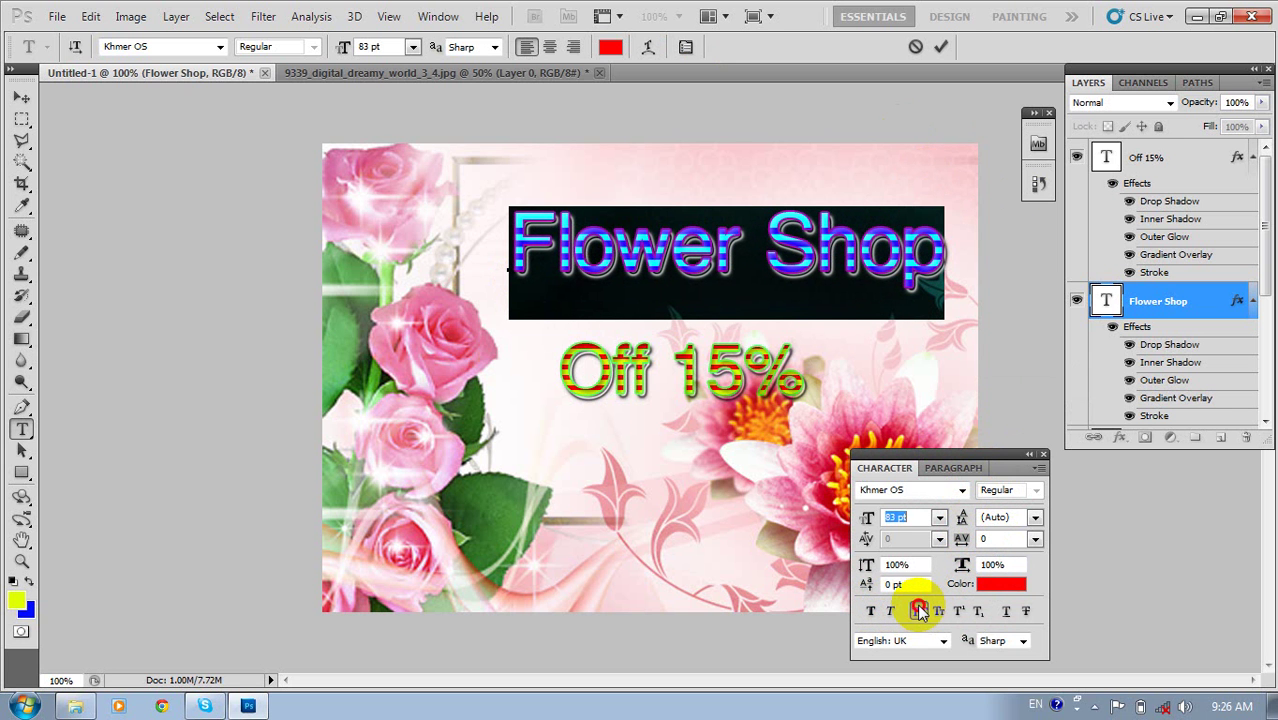
pyautogui.click(919, 611)
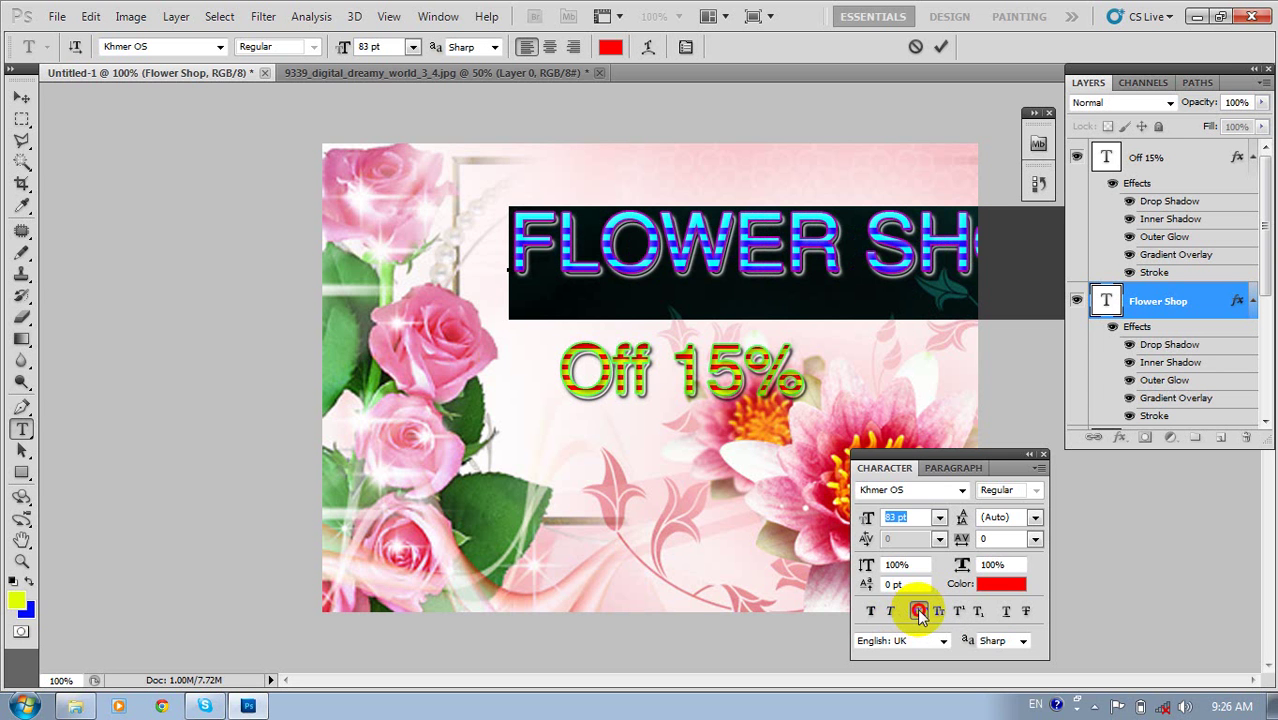
pyautogui.click(919, 611)
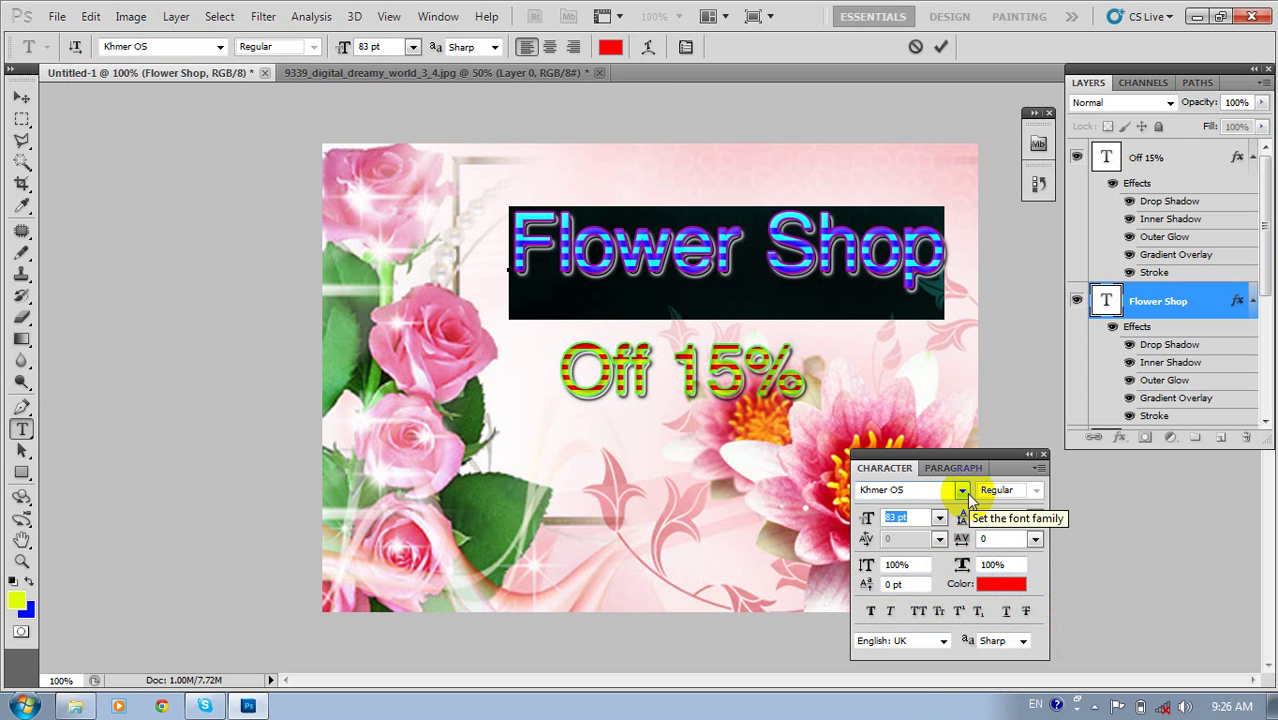
pyautogui.click(1043, 454)
pyautogui.click(943, 48)
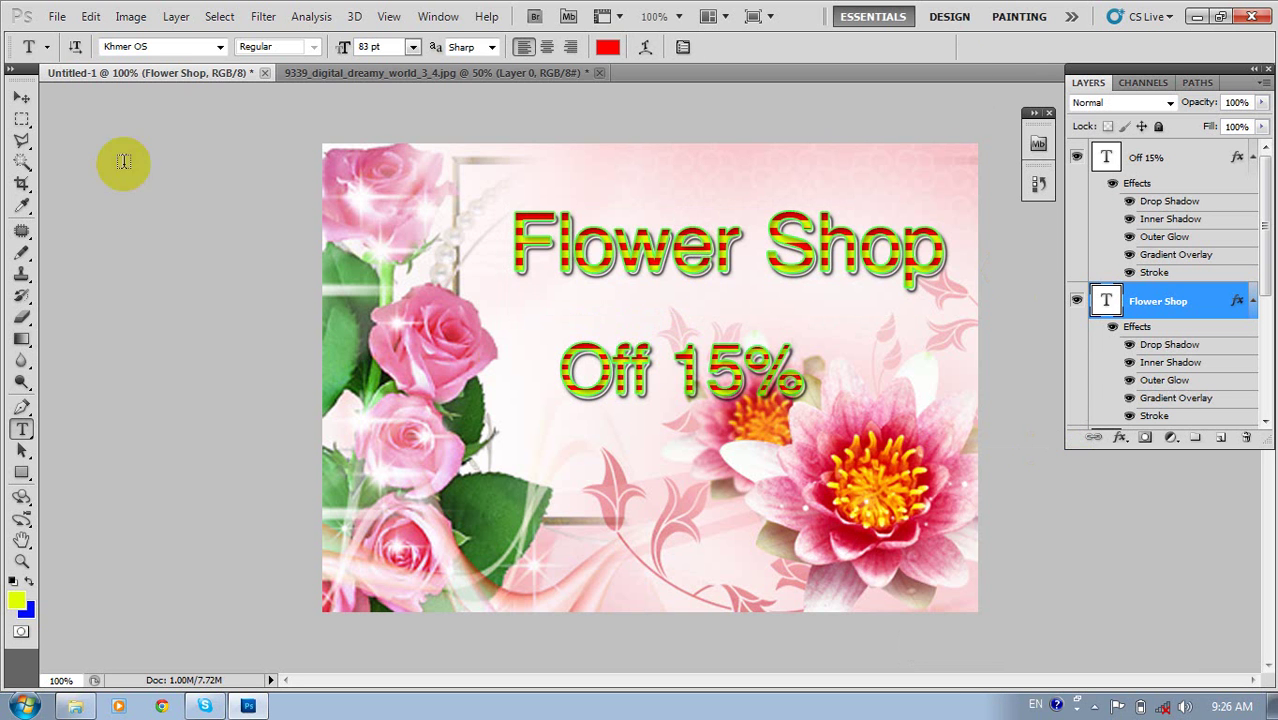
# Nudge Flower Shop left and down, Off 15% up, then bring up File > Open.
pyautogui.click(21, 97)
pyautogui.moveTo(626, 256); pyautogui.dragTo(600, 272)
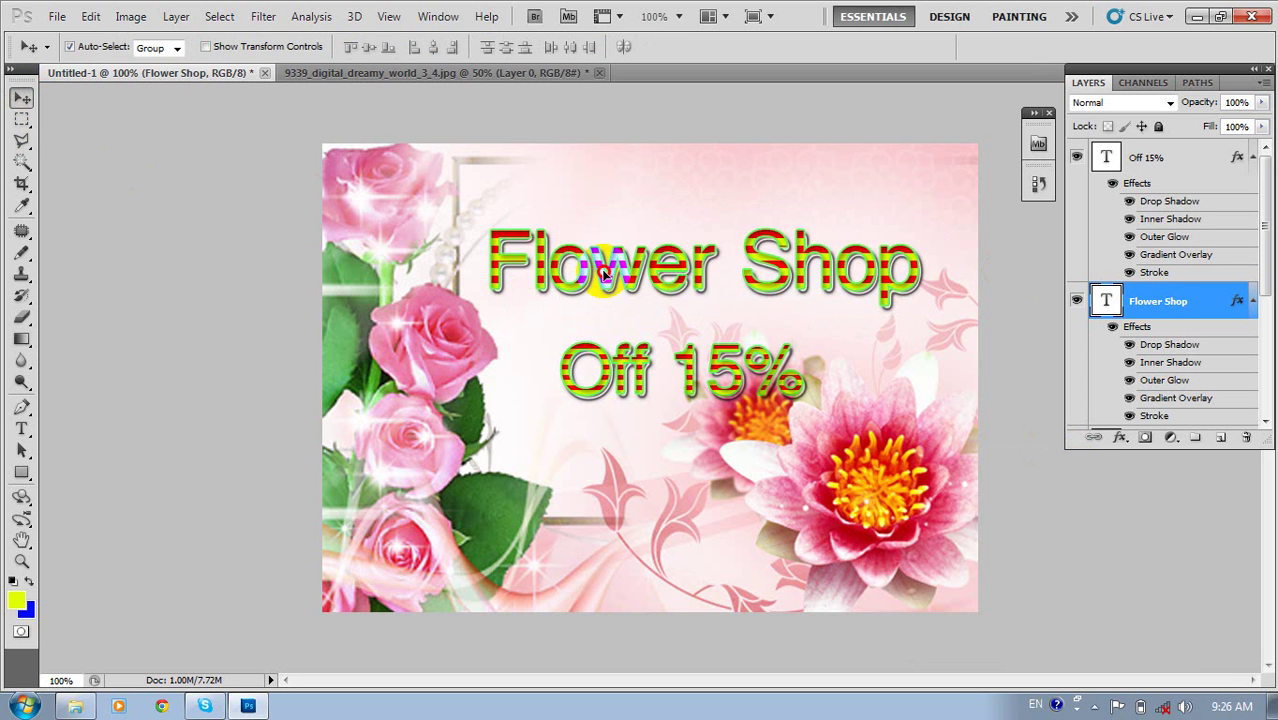
pyautogui.moveTo(676, 384)
pyautogui.mouseDown()
pyautogui.moveTo(690, 355)
pyautogui.moveTo(733, 365)
pyautogui.mouseUp()
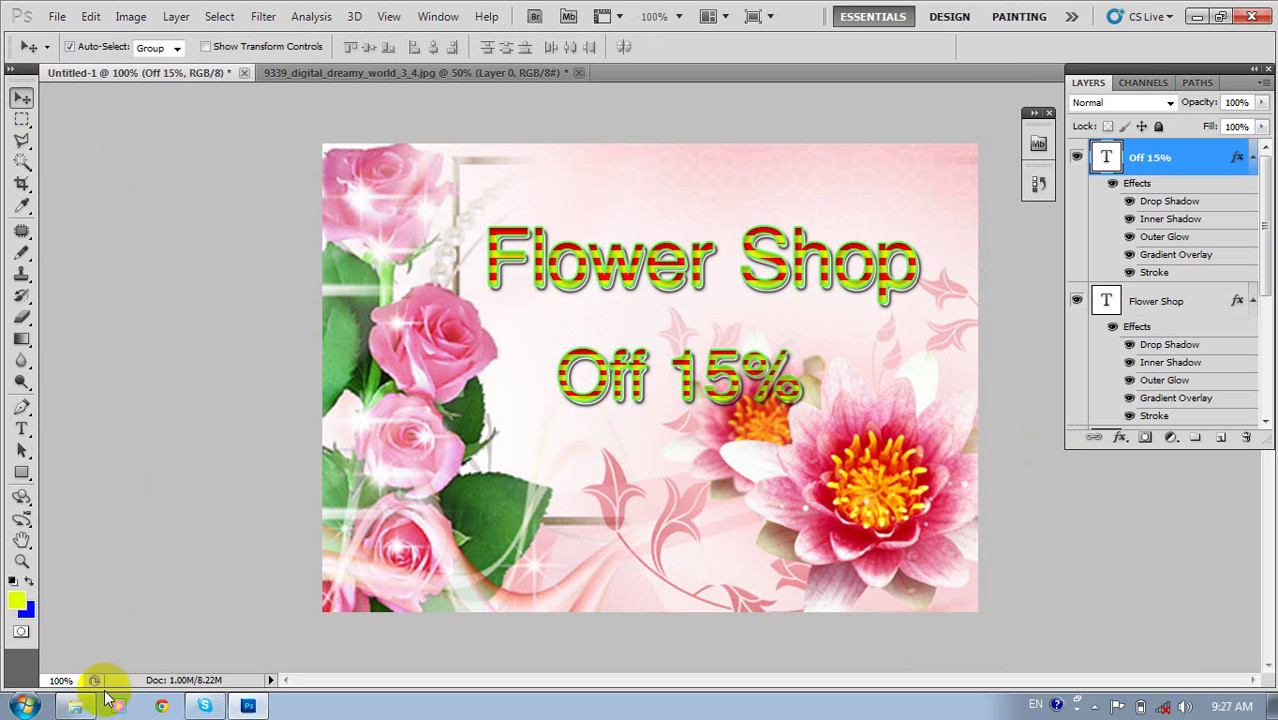
pyautogui.click(55, 17)
pyautogui.click(60, 47)
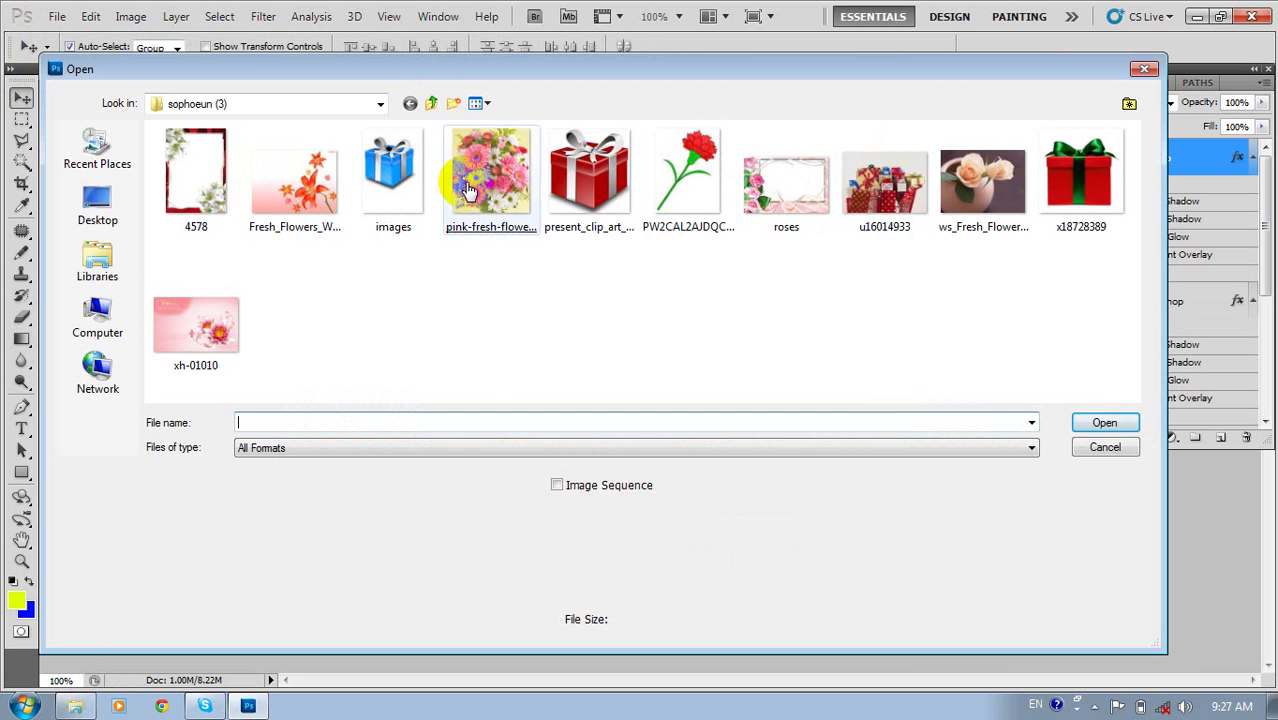
# Open the pink bouquet image in a floating window and Magic Wand its top-left yellow area.
pyautogui.doubleClick(510, 175)
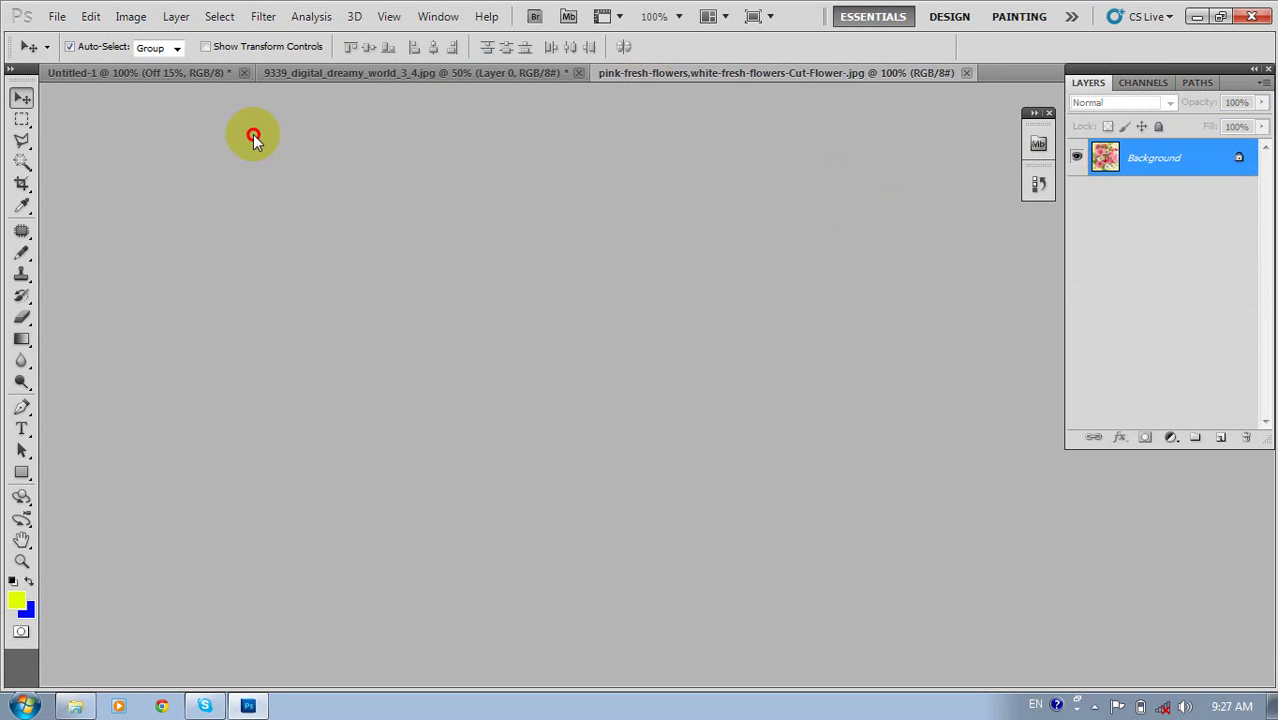
pyautogui.moveTo(645, 80); pyautogui.dragTo(251, 134)
pyautogui.moveTo(534, 488); pyautogui.dragTo(722, 574)
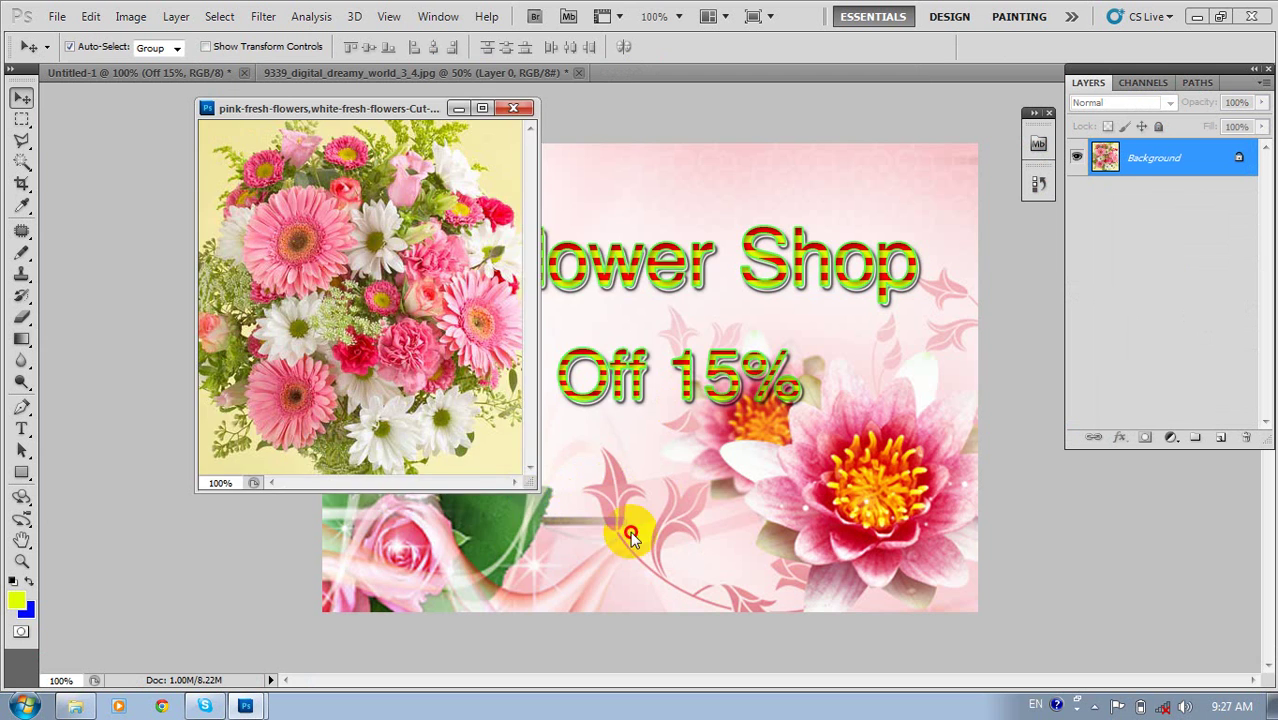
pyautogui.click(21, 162)
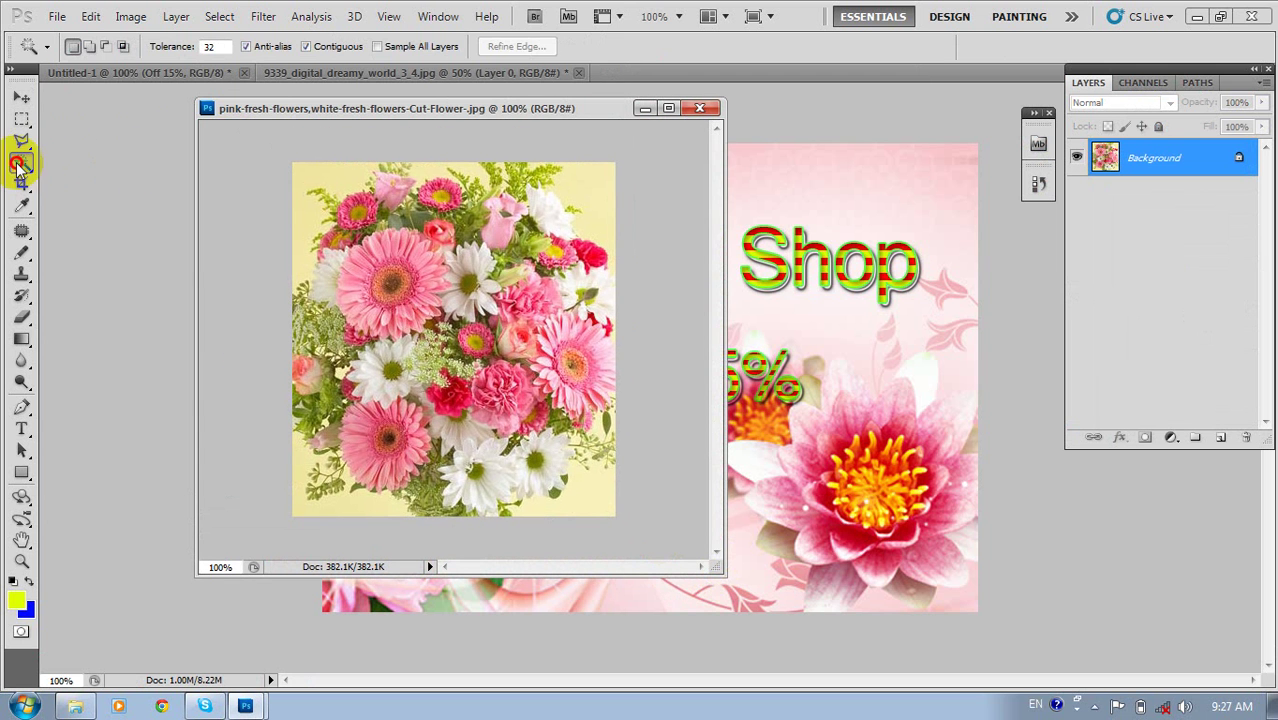
pyautogui.click(323, 186)
pyautogui.hotkey('shift', 'BackSpace')
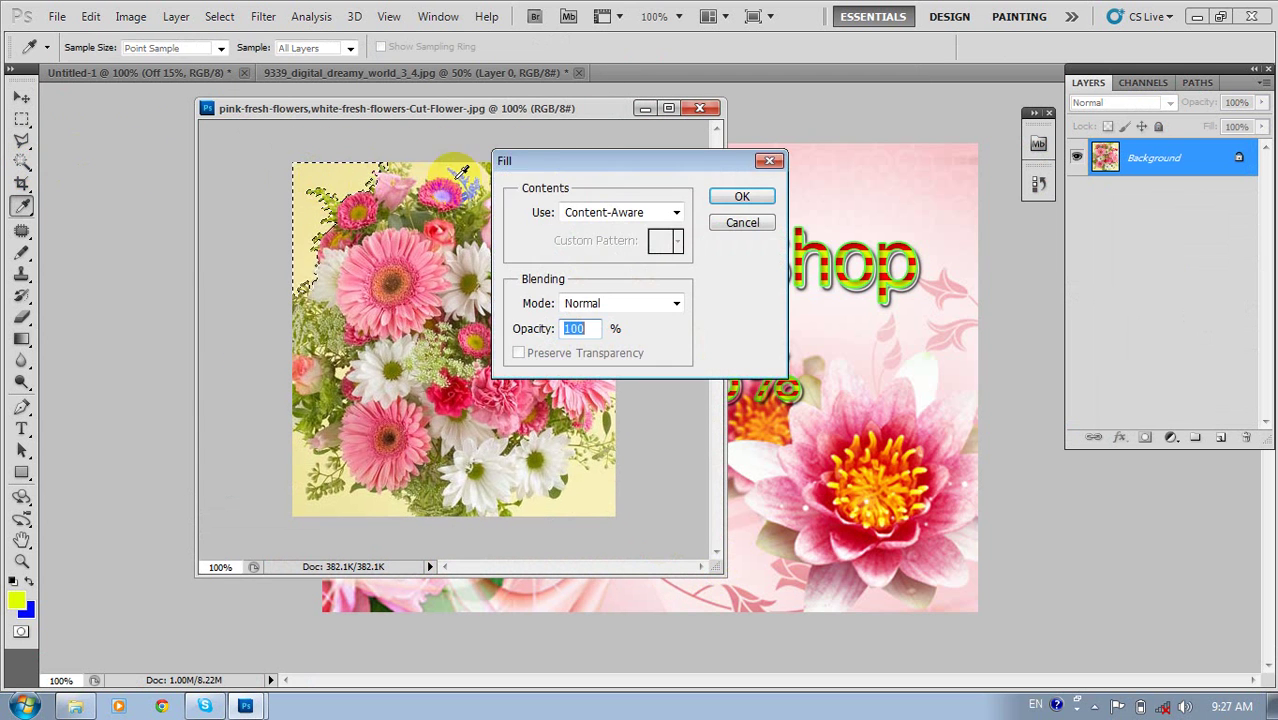
pyautogui.click(745, 200)
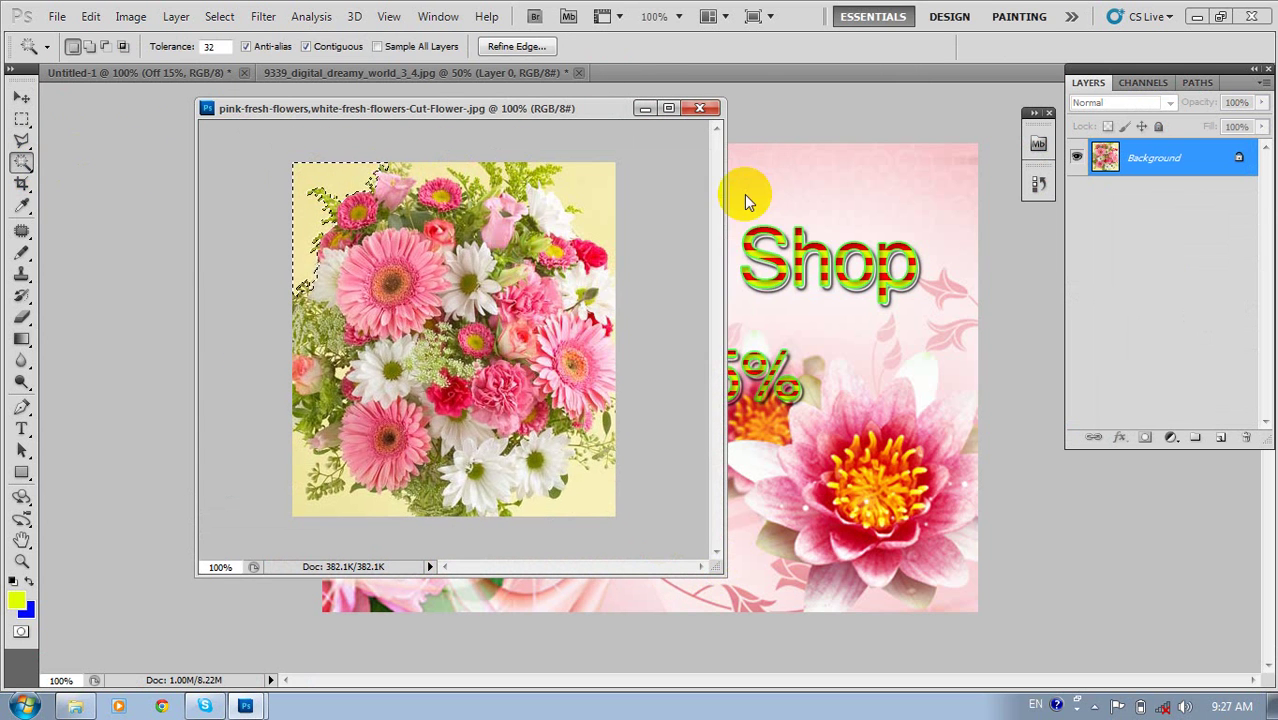
# Convert Background to Layer 0 and delete the yellow background from all four corners.
pyautogui.doubleClick(1204, 163)
pyautogui.click(789, 224)
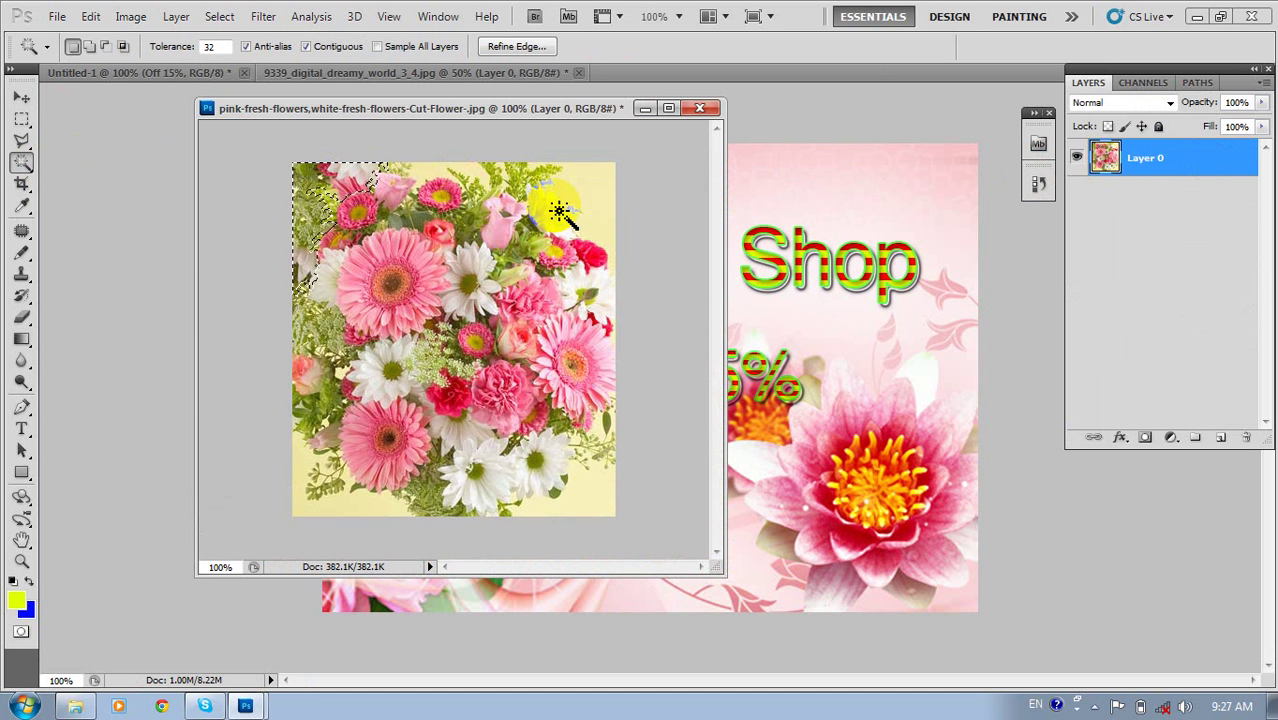
pyautogui.press('Delete')
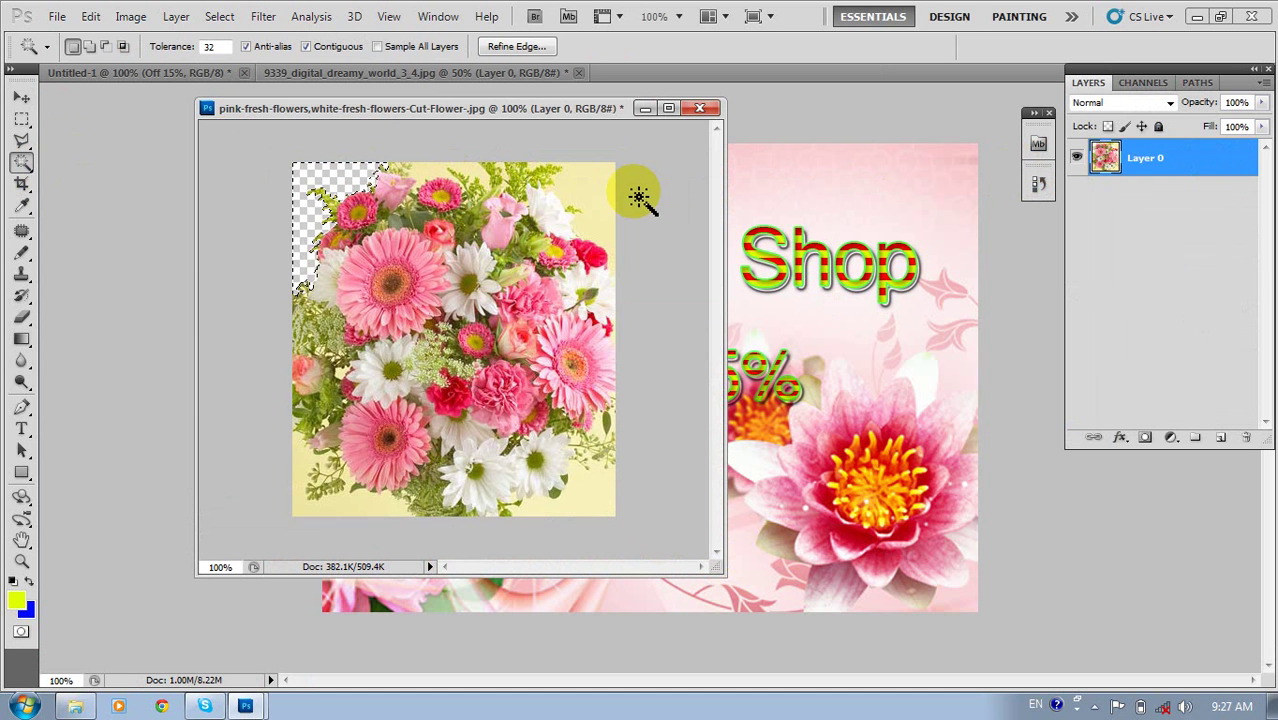
pyautogui.click(608, 188)
pyautogui.press('Delete')
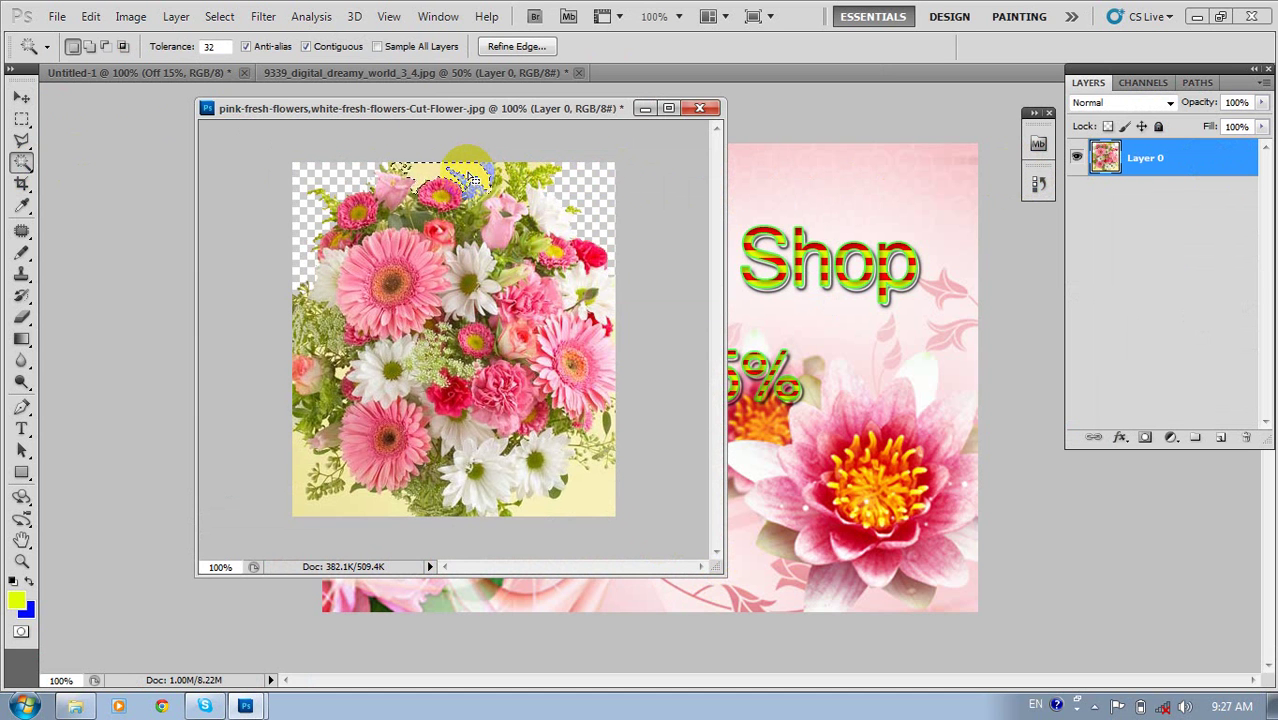
pyautogui.click(528, 491)
pyautogui.press('Delete')
pyautogui.click(362, 515)
pyautogui.press('Delete')
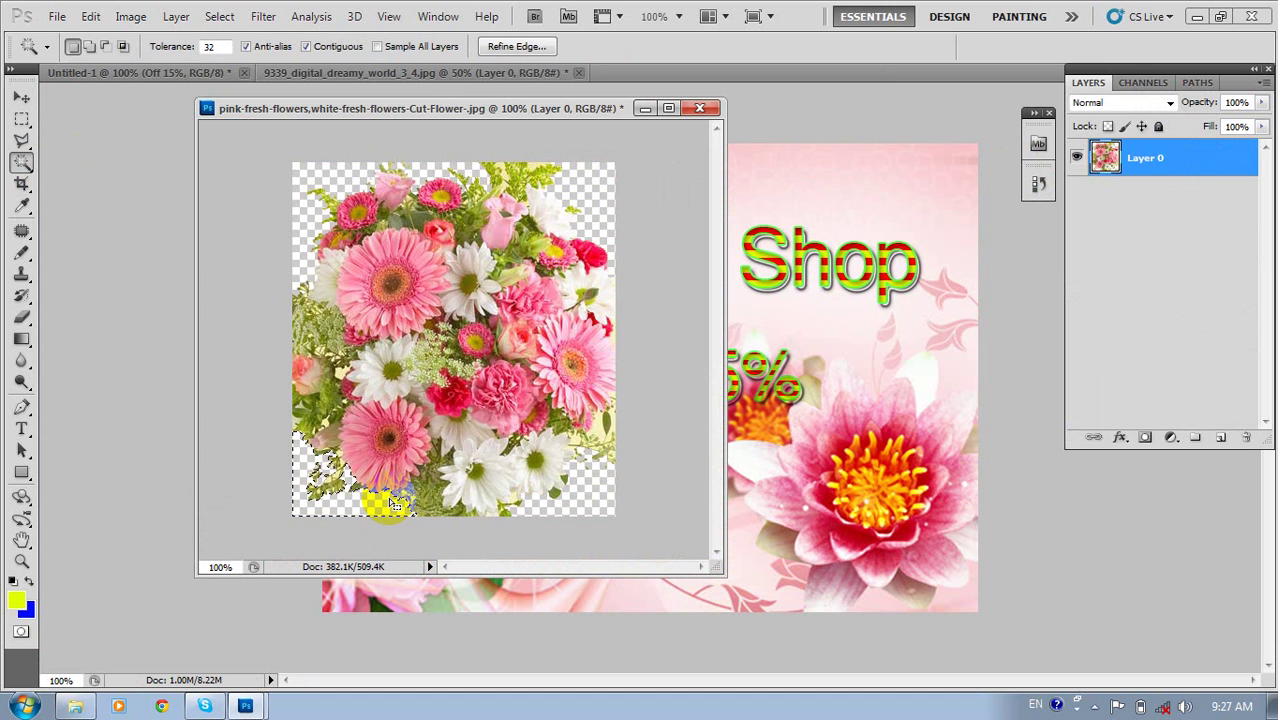
pyautogui.hotkey('ctrl', 'd')
# Drag the cut-out bouquet into the banner, close the flower file unsaved, and move it upper right.
pyautogui.press('v')
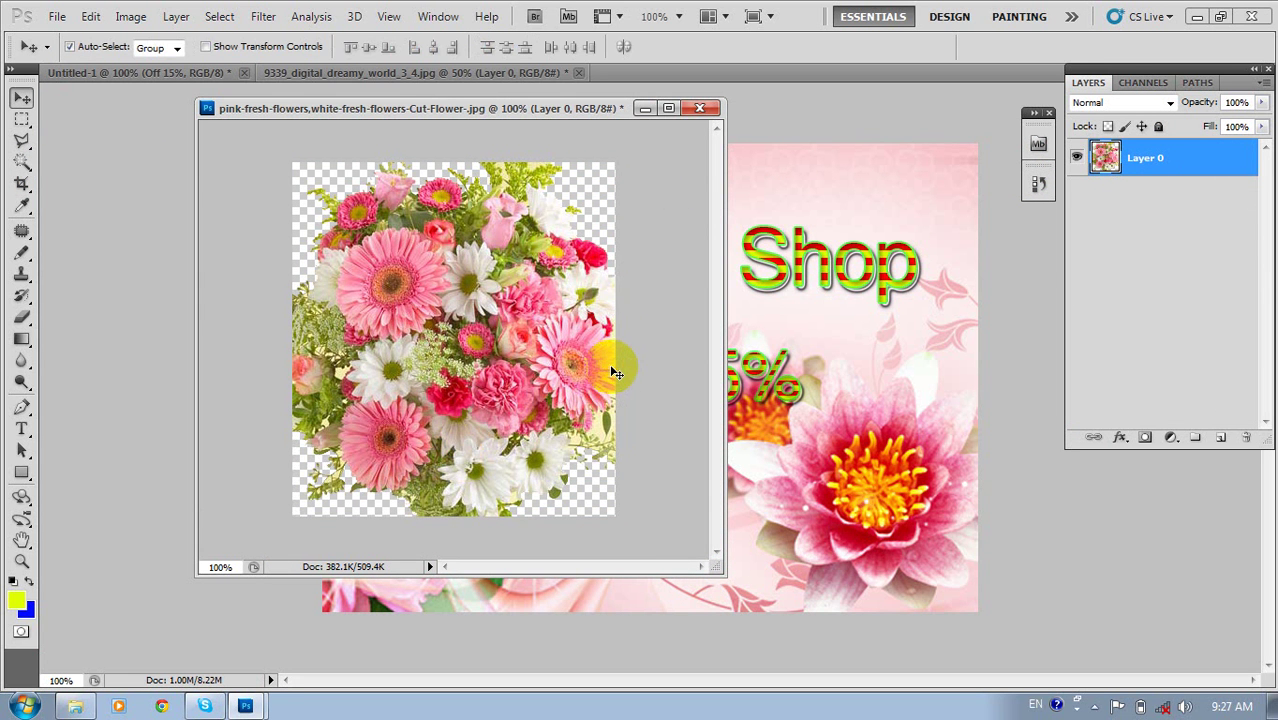
pyautogui.moveTo(536, 276); pyautogui.dragTo(727, 117)
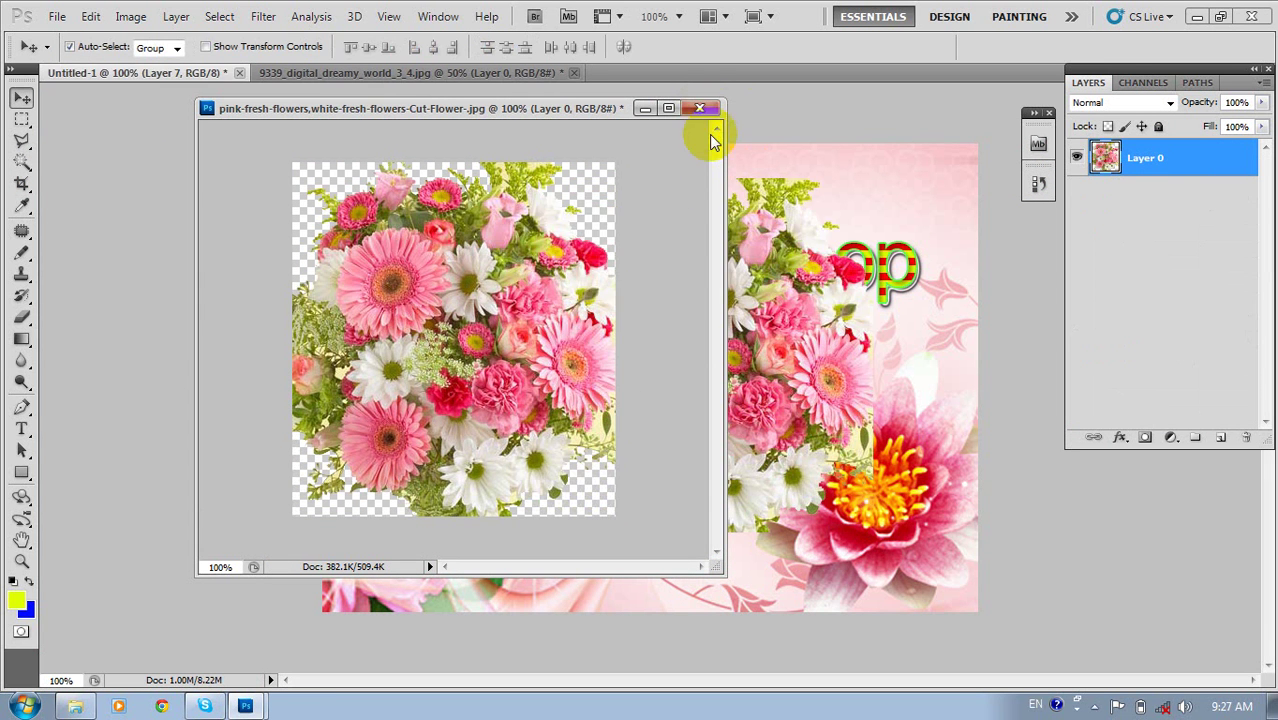
pyautogui.click(699, 108)
pyautogui.click(659, 288)
pyautogui.moveTo(698, 342); pyautogui.dragTo(745, 327)
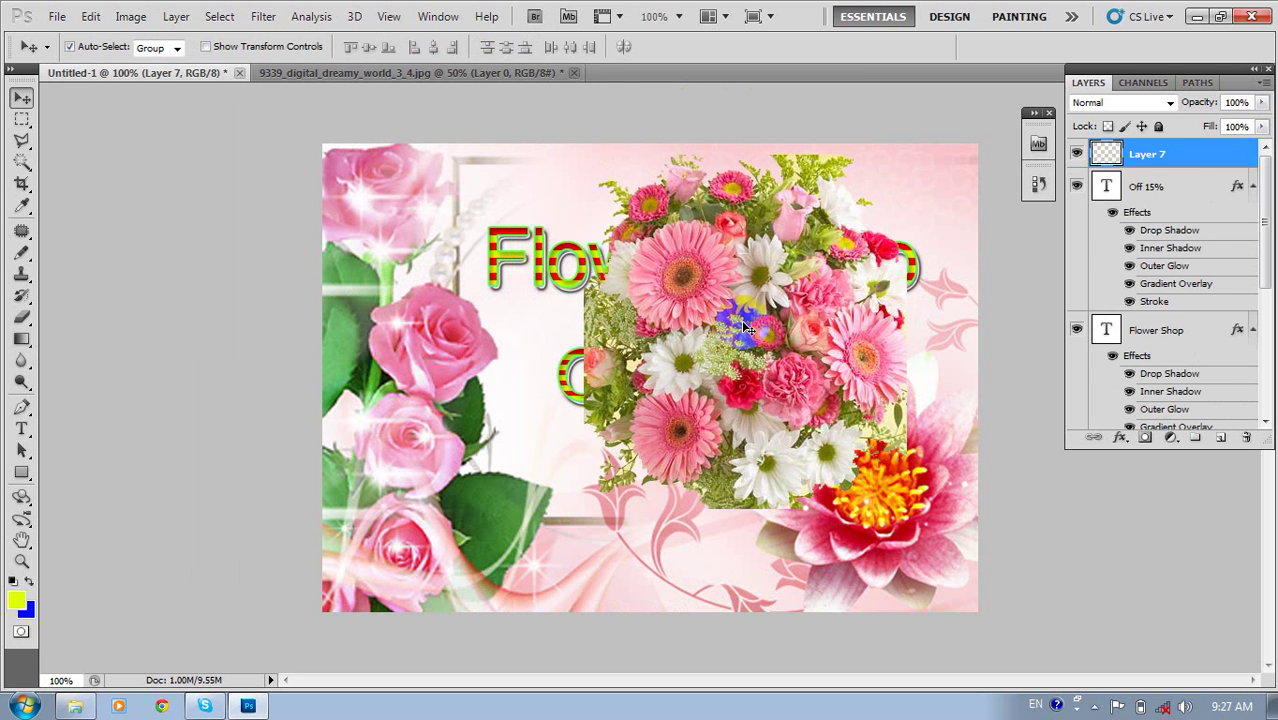
# Try rotating the bouquet, cancel it, and stack Layer 7 below Off 15%.
pyautogui.hotkey('ctrl', 't')
pyautogui.moveTo(955, 285)
pyautogui.mouseDown()
pyautogui.moveTo(391, 400)
pyautogui.moveTo(442, 142)
pyautogui.mouseUp()
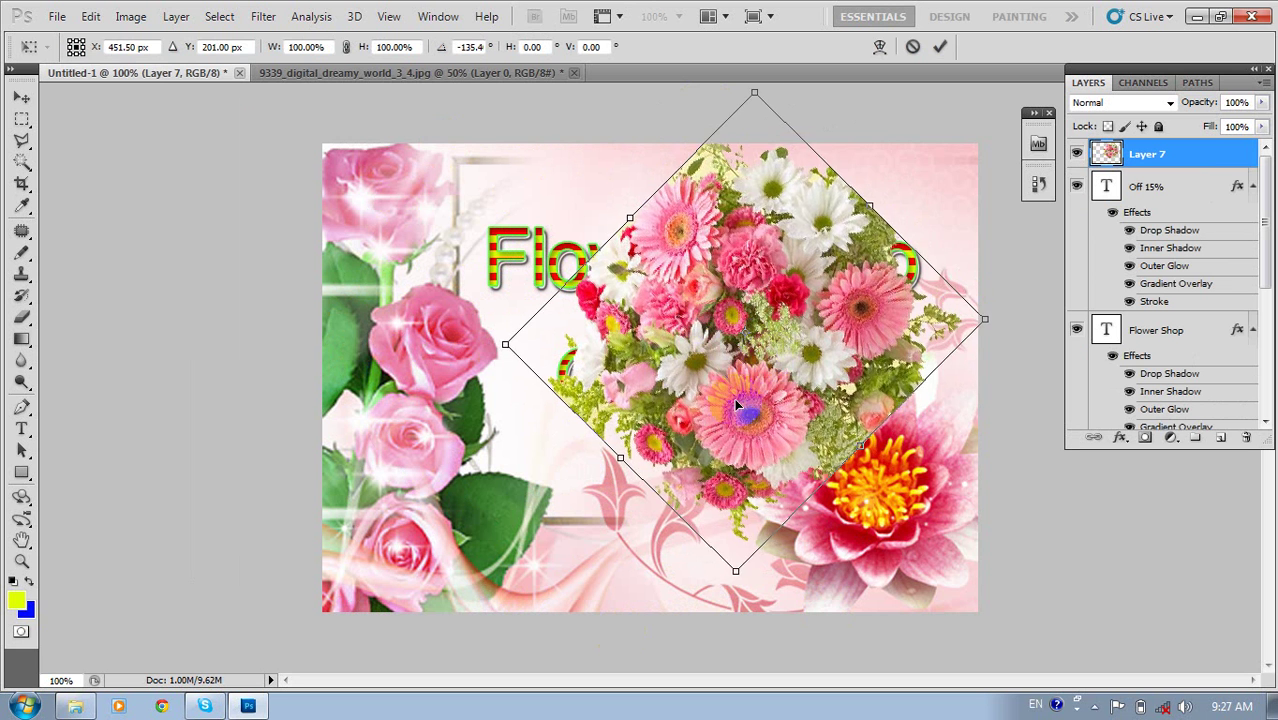
pyautogui.moveTo(772, 348); pyautogui.dragTo(813, 281)
pyautogui.press('Escape')
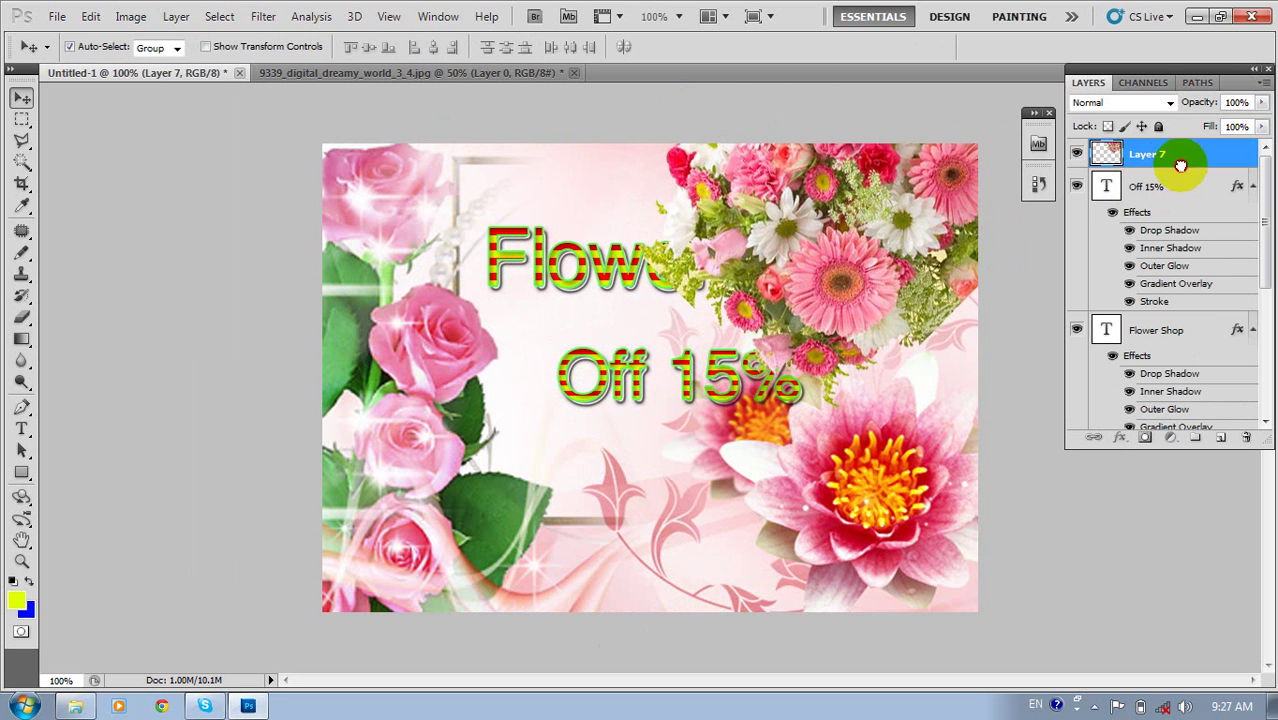
pyautogui.moveTo(1178, 160); pyautogui.dragTo(1178, 365)
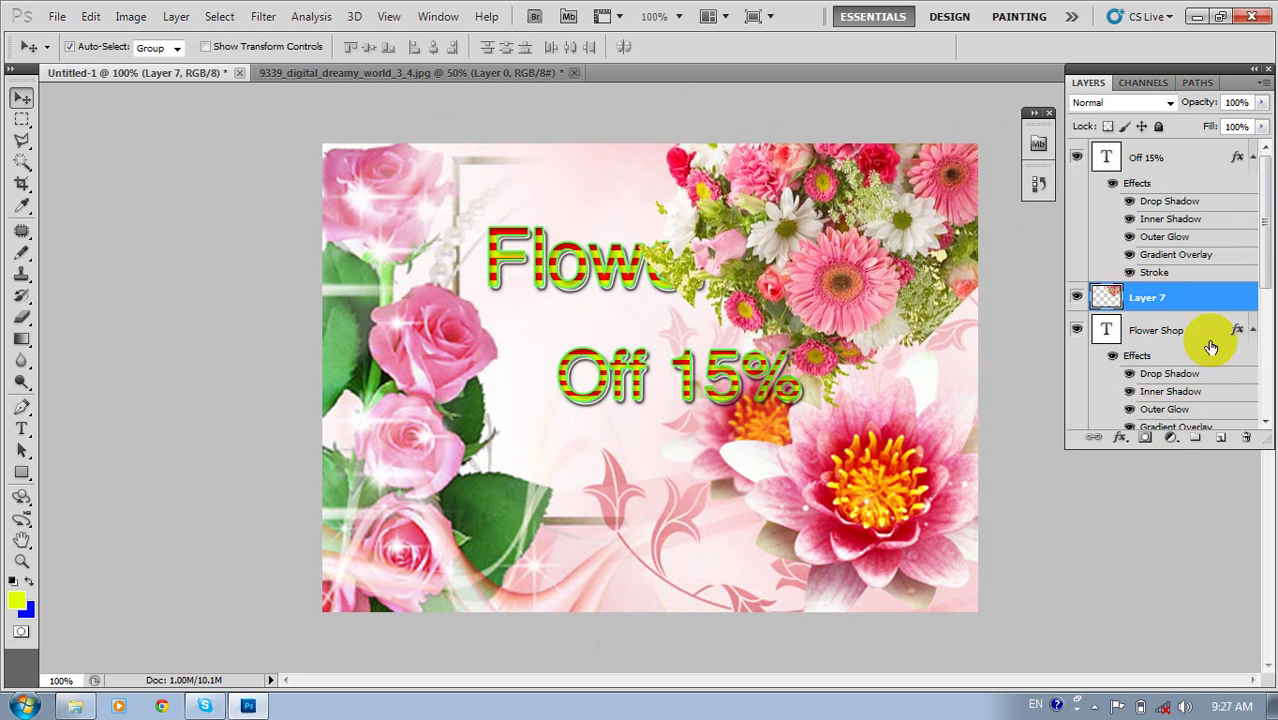
pyautogui.moveTo(1250, 228); pyautogui.dragTo(1250, 208)
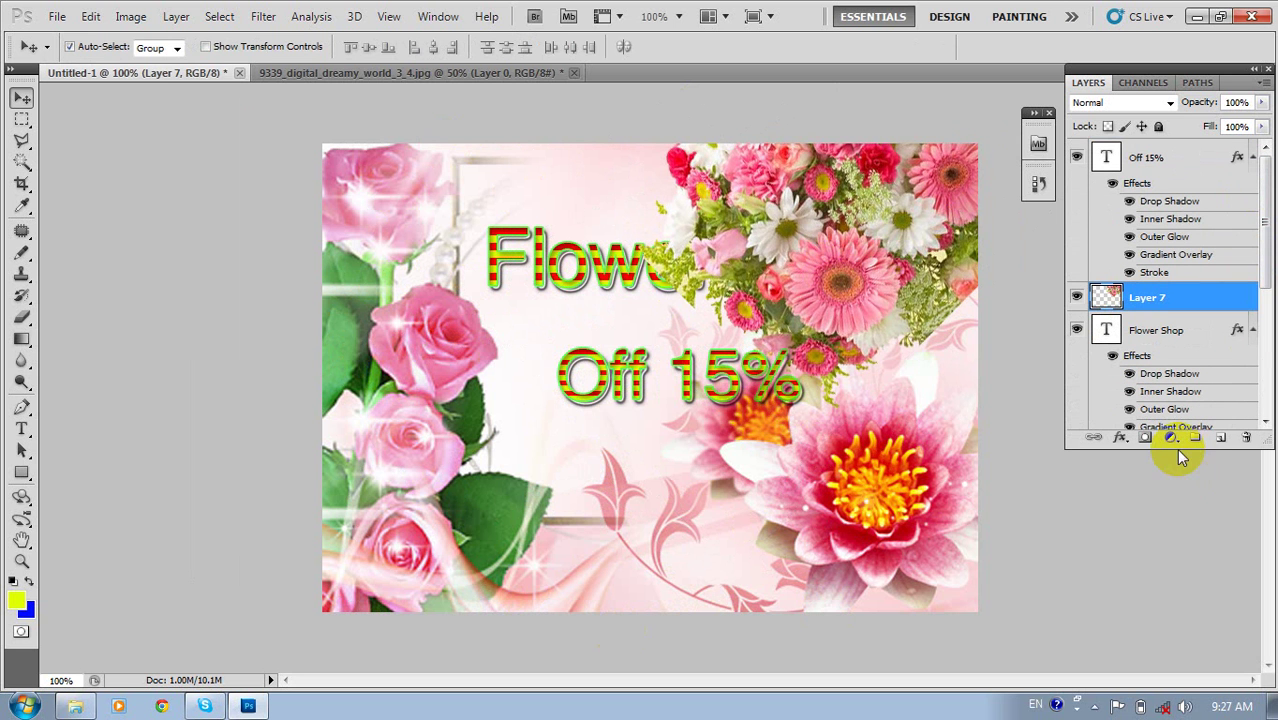
pyautogui.moveTo(1193, 450); pyautogui.dragTo(1156, 650)
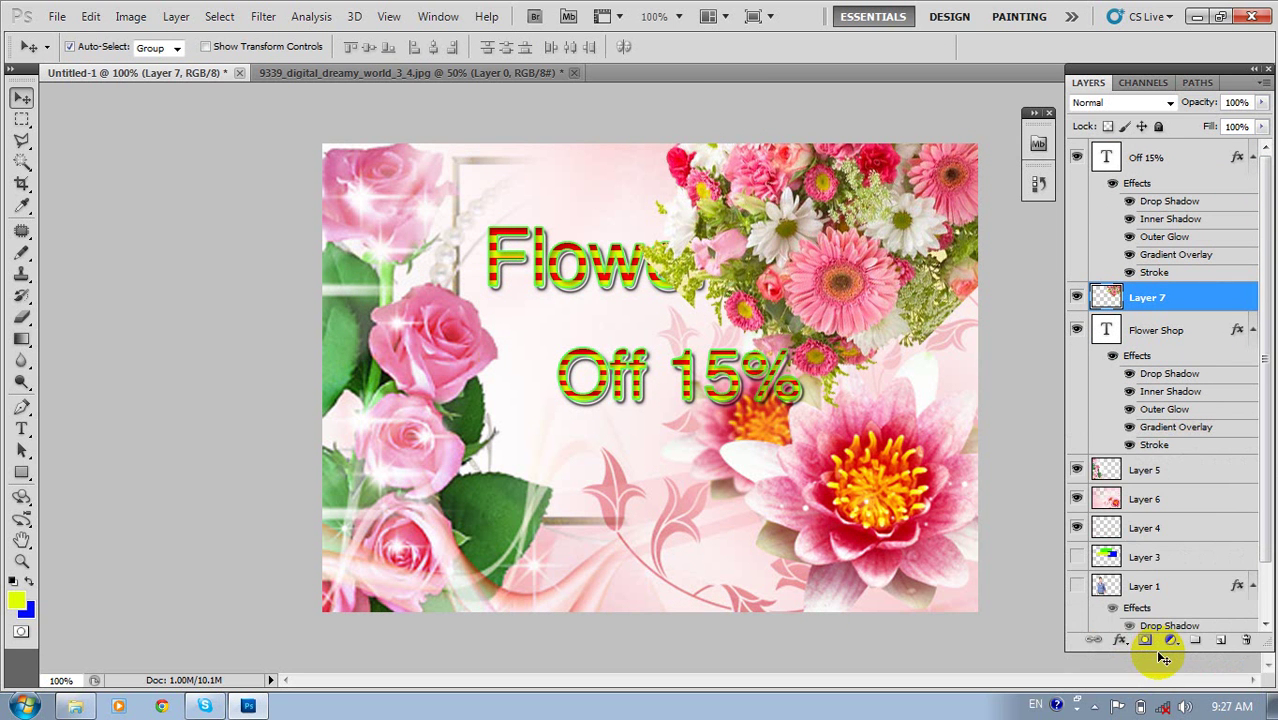
# Set the bouquet layer's blending opacity to 43%.
pyautogui.doubleClick(1170, 311)
pyautogui.hotkey('shift', 'Down')
pyautogui.hotkey('shift', 'Down')
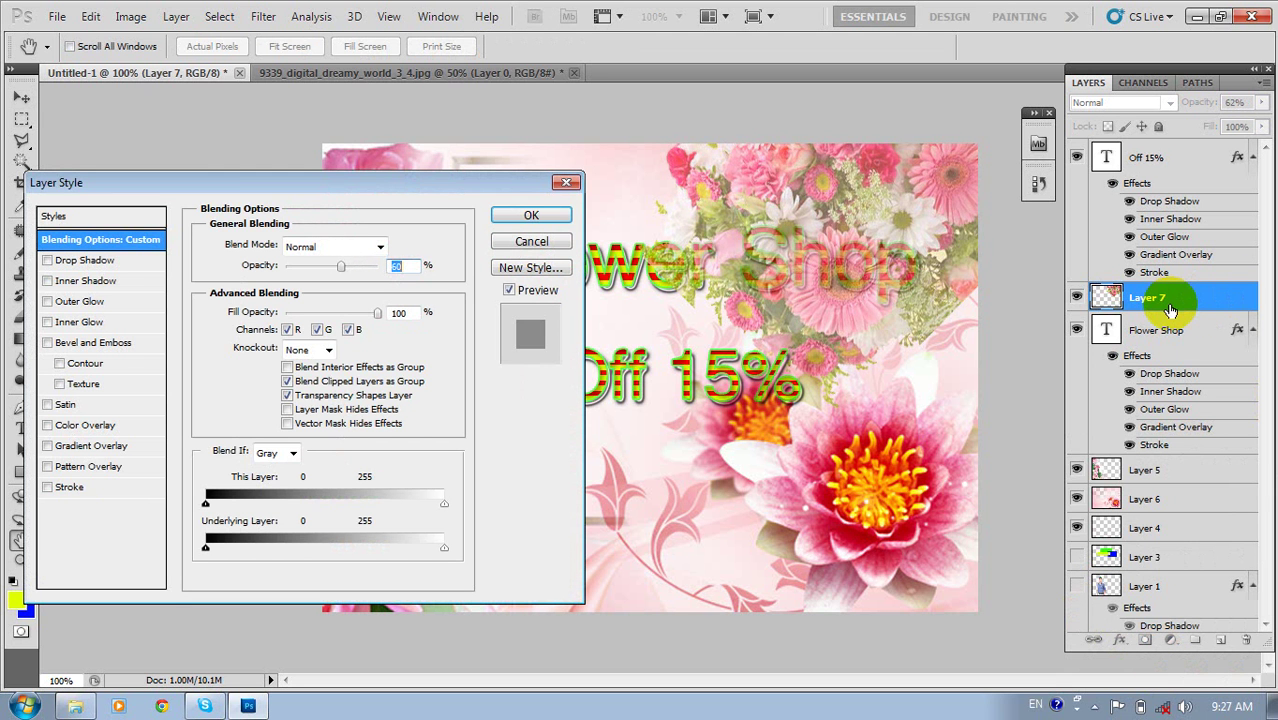
pyautogui.hotkey('shift', 'Down')
pyautogui.hotkey('shift', 'Down')
pyautogui.press('Down')
pyautogui.press('Down')
pyautogui.press('Down')
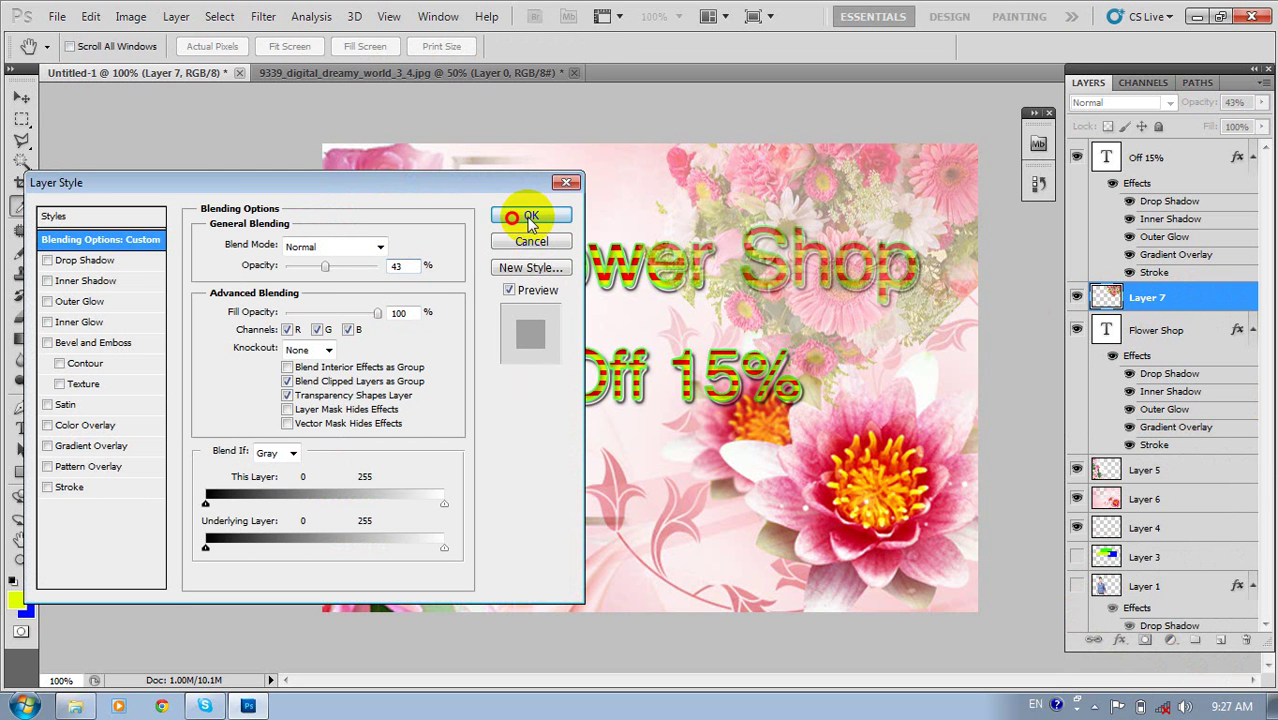
pyautogui.click(518, 215)
# Move Layer 7 below Flower Shop, scale it to about 114%×126% and rotate it ~36°.
pyautogui.moveTo(1147, 297); pyautogui.dragTo(1147, 455)
pyautogui.click(1158, 301)
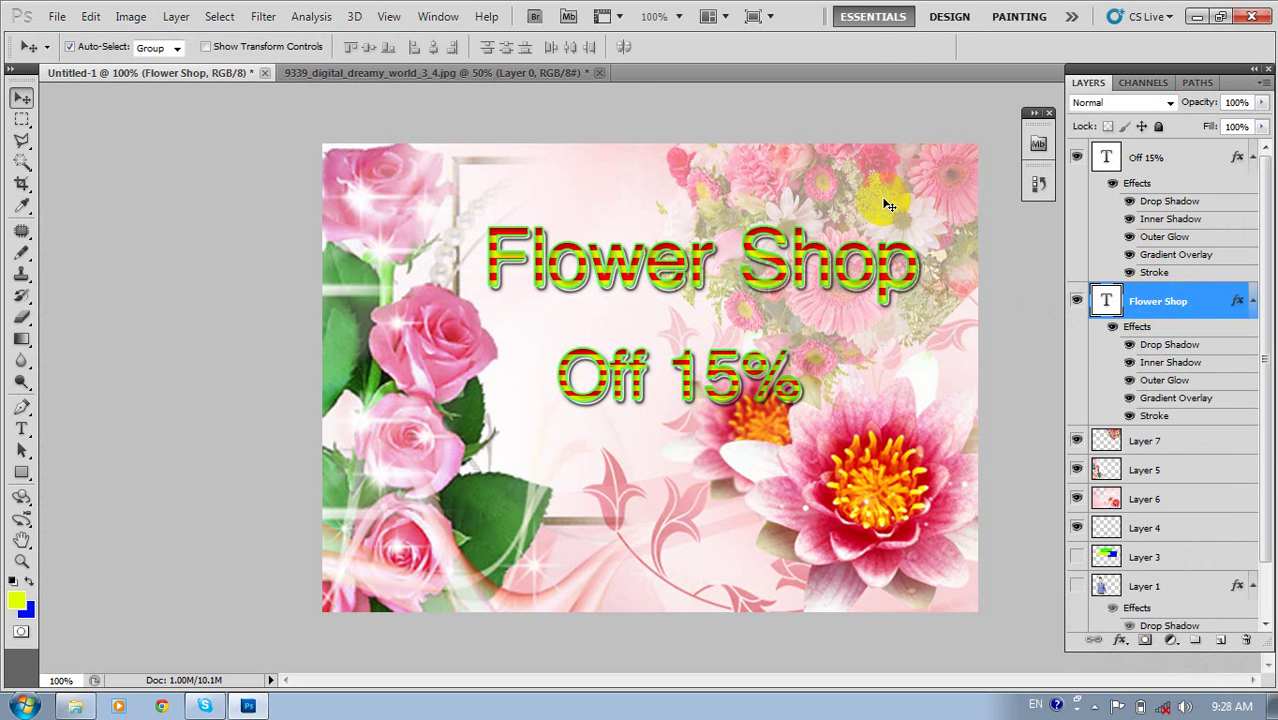
pyautogui.hotkey('ctrl', 't')
pyautogui.press('Escape')
pyautogui.hotkey('alt', '[')
pyautogui.hotkey('ctrl', 't')
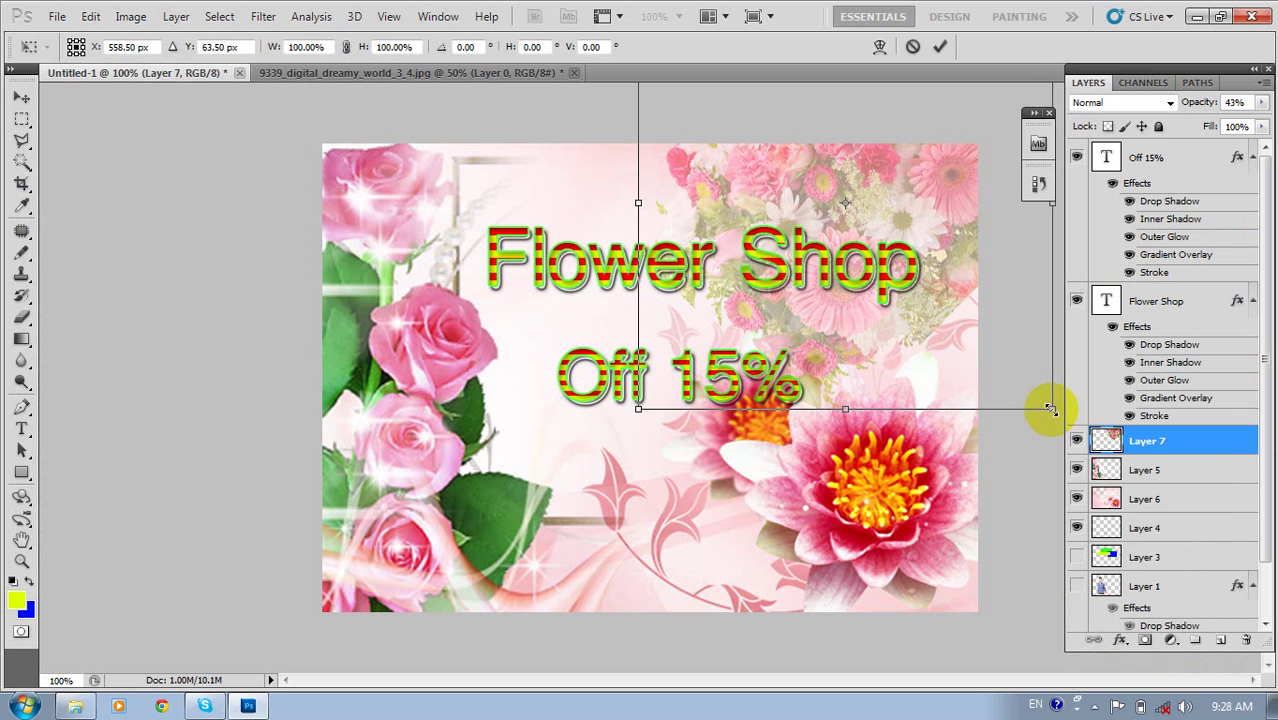
pyautogui.moveTo(1050, 408); pyautogui.dragTo(1110, 462)
pyautogui.moveTo(953, 394); pyautogui.dragTo(905, 420)
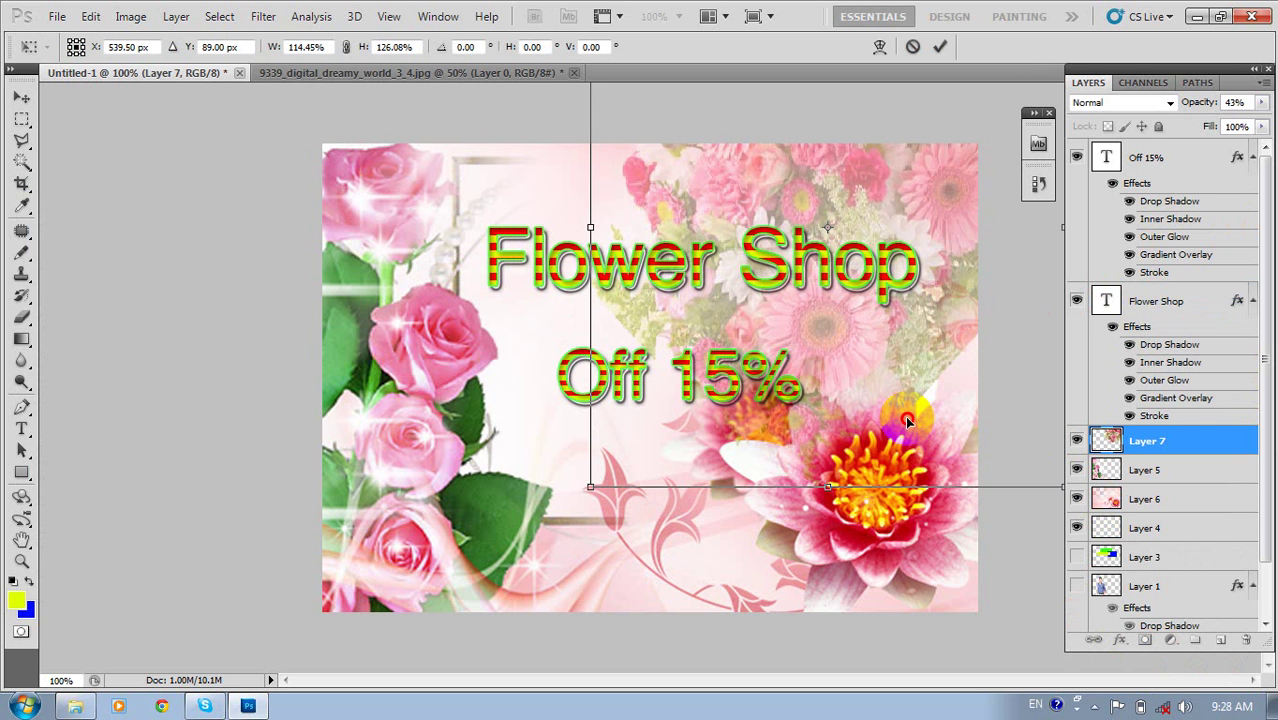
pyautogui.moveTo(650, 529)
pyautogui.mouseDown()
pyautogui.moveTo(565, 514)
pyautogui.moveTo(479, 457)
pyautogui.moveTo(440, 470)
pyautogui.moveTo(371, 436)
pyautogui.moveTo(410, 455)
pyautogui.mouseUp()
# Commit the bouquet transform, erase its stray parts over the lower flower, and reposition it upper right.
pyautogui.press('Return')
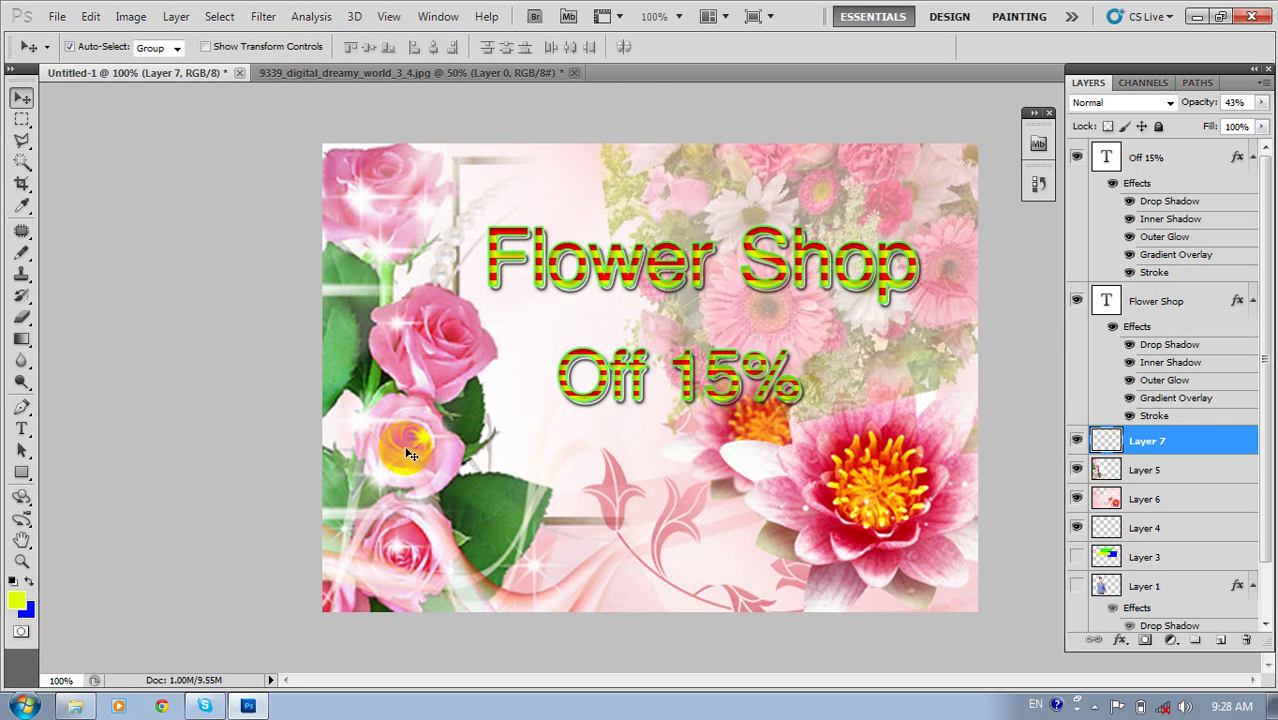
pyautogui.press('e')
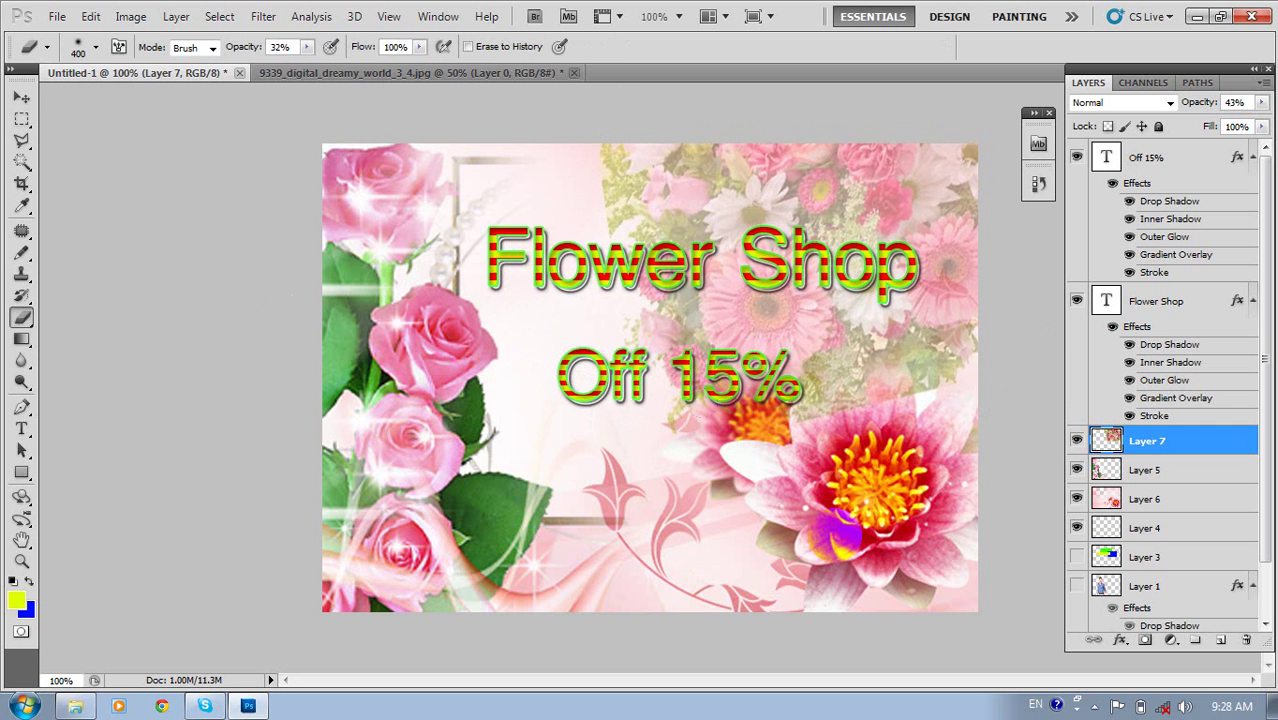
pyautogui.moveTo(753, 454)
pyautogui.mouseDown()
pyautogui.moveTo(756, 442)
pyautogui.moveTo(679, 457)
pyautogui.moveTo(908, 368)
pyautogui.moveTo(712, 412)
pyautogui.moveTo(857, 397)
pyautogui.mouseUp()
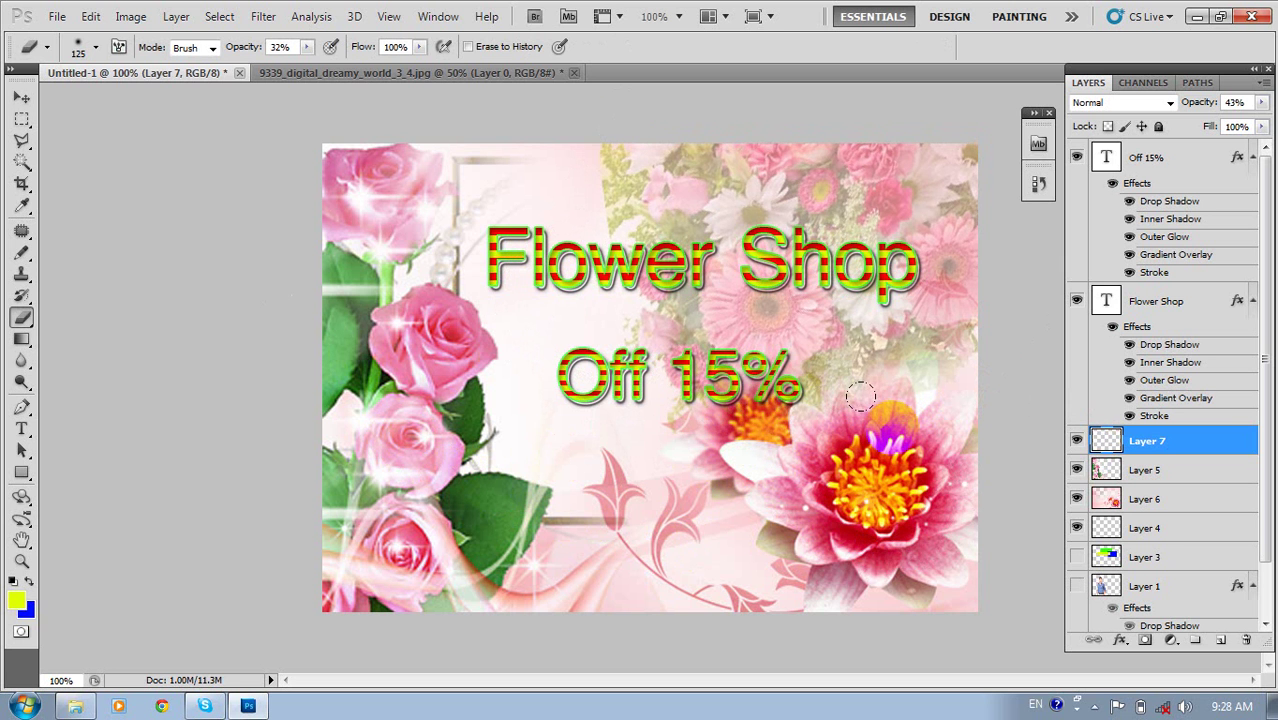
pyautogui.press('v')
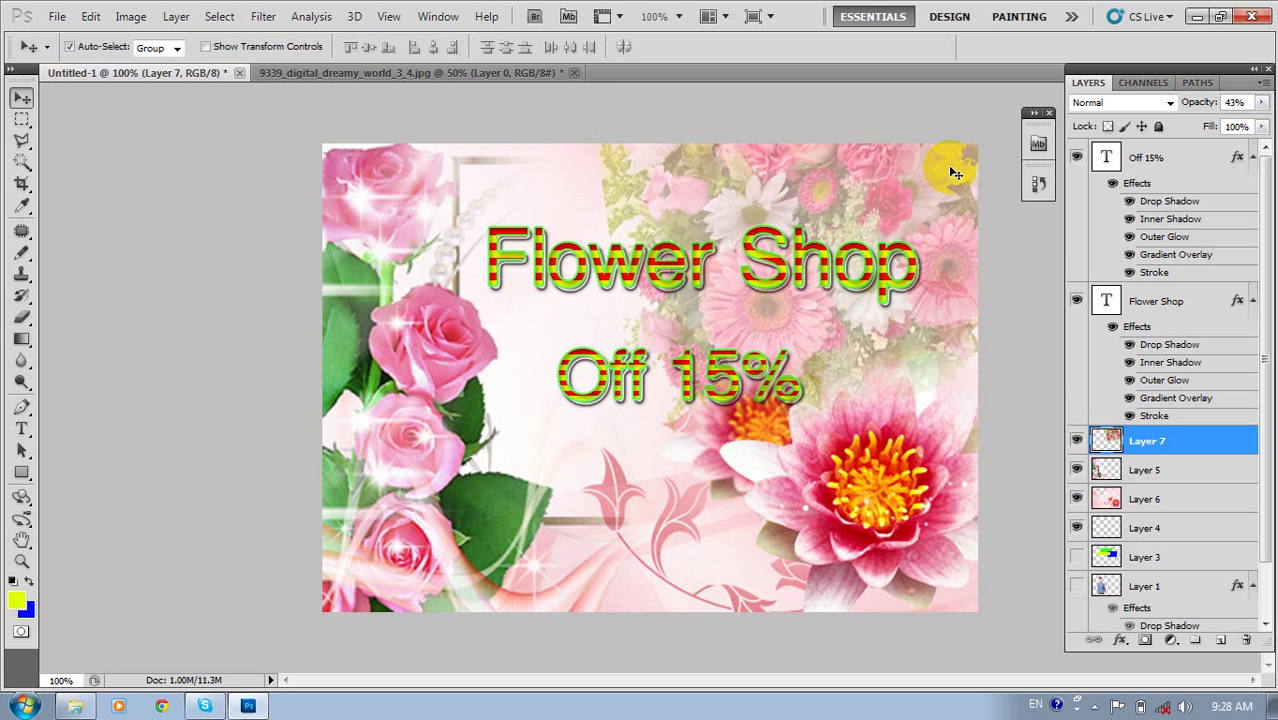
pyautogui.moveTo(956, 163); pyautogui.dragTo(893, 132)
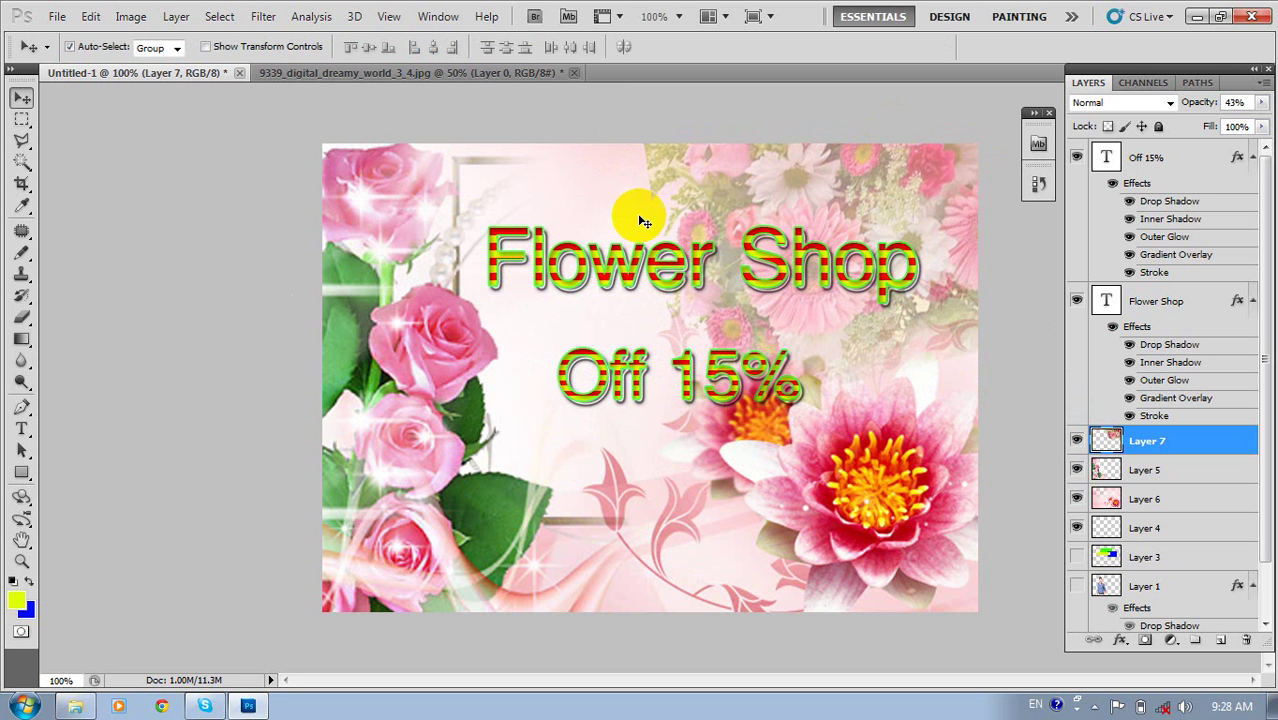
pyautogui.press('e')
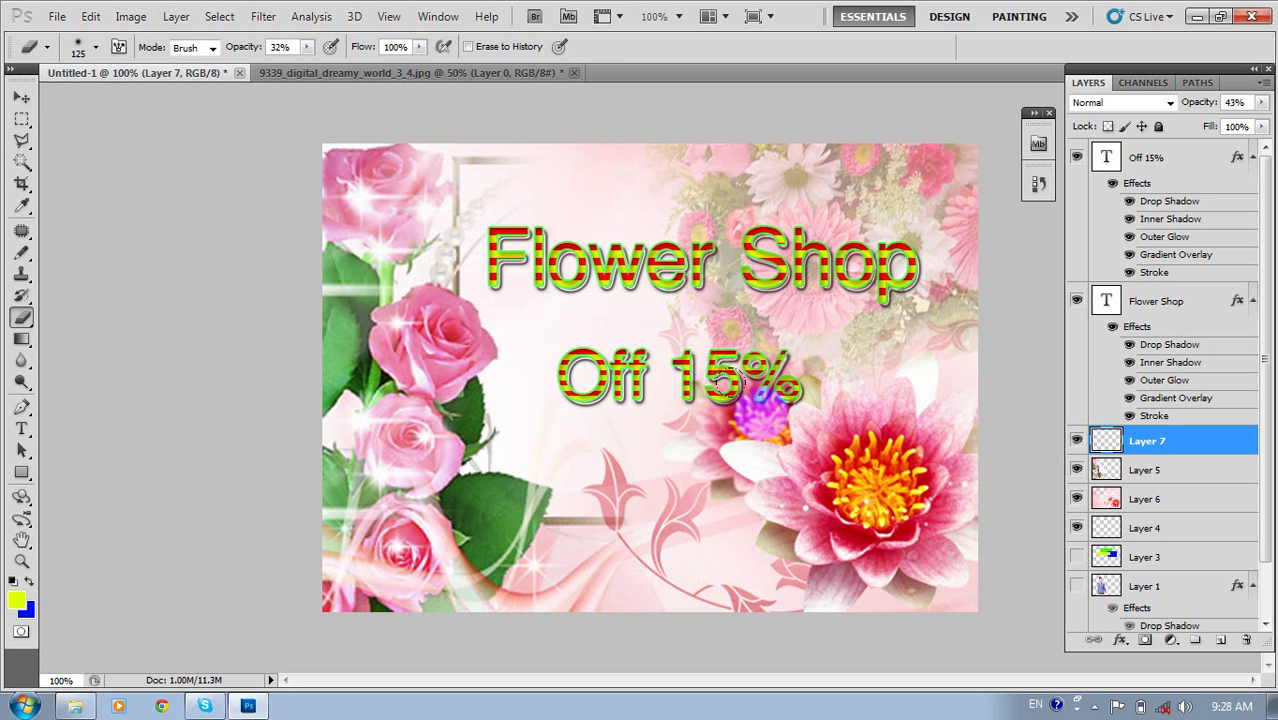
pyautogui.press('v')
pyautogui.moveTo(844, 300)
pyautogui.mouseDown()
pyautogui.moveTo(780, 258)
pyautogui.moveTo(890, 245)
pyautogui.mouseUp()
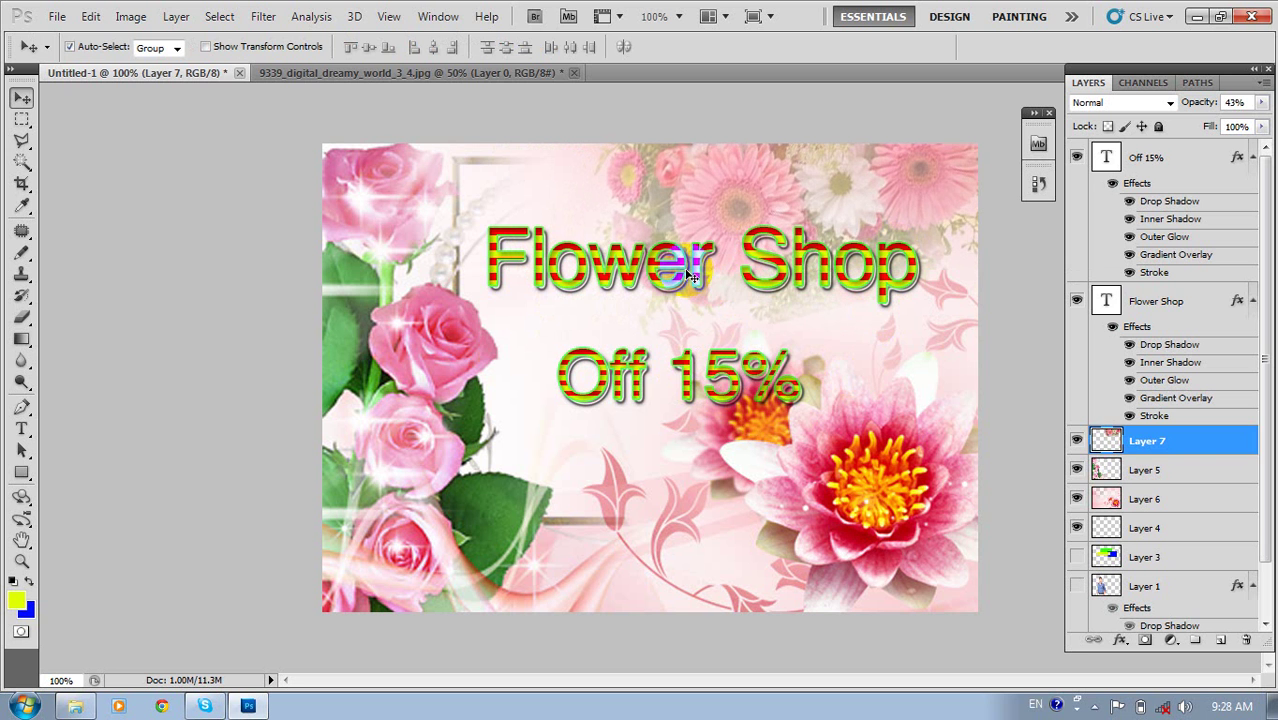
# Nudge Flower Shop slightly left and down, and Off 15% slightly left and up.
pyautogui.moveTo(690, 278); pyautogui.dragTo(680, 284)
pyautogui.click(705, 352)
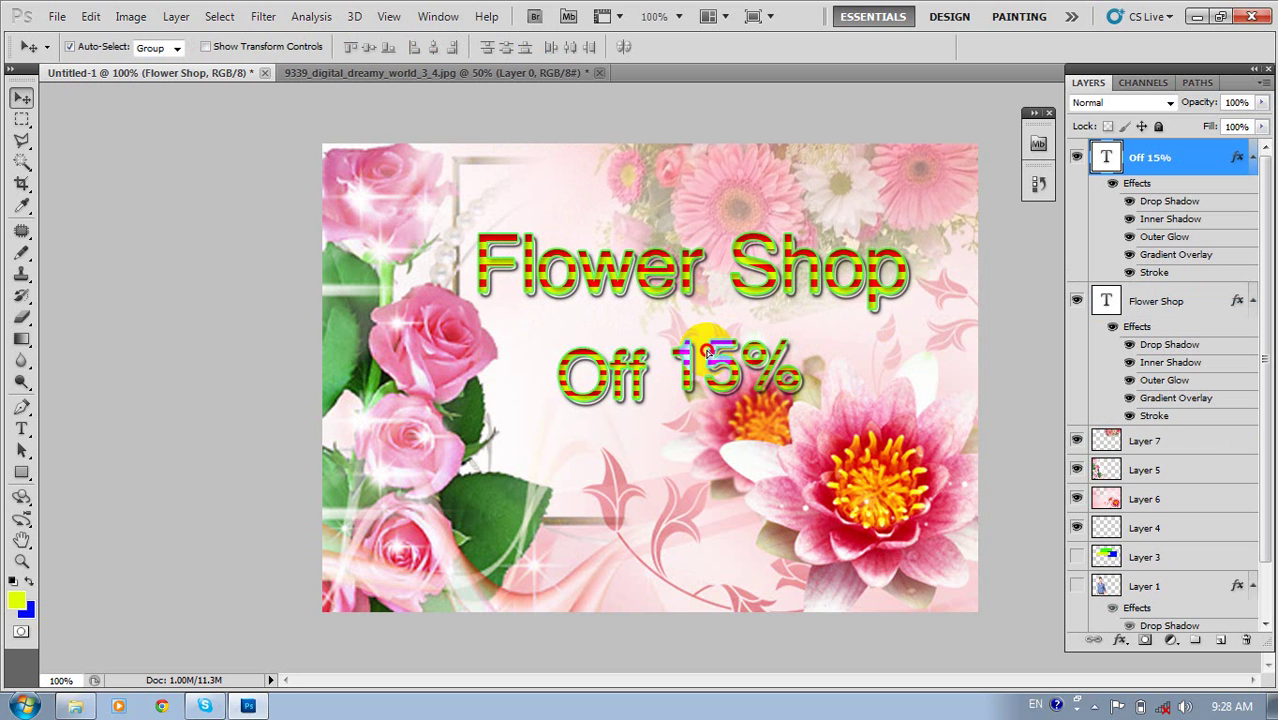
pyautogui.moveTo(706, 352); pyautogui.dragTo(694, 343)
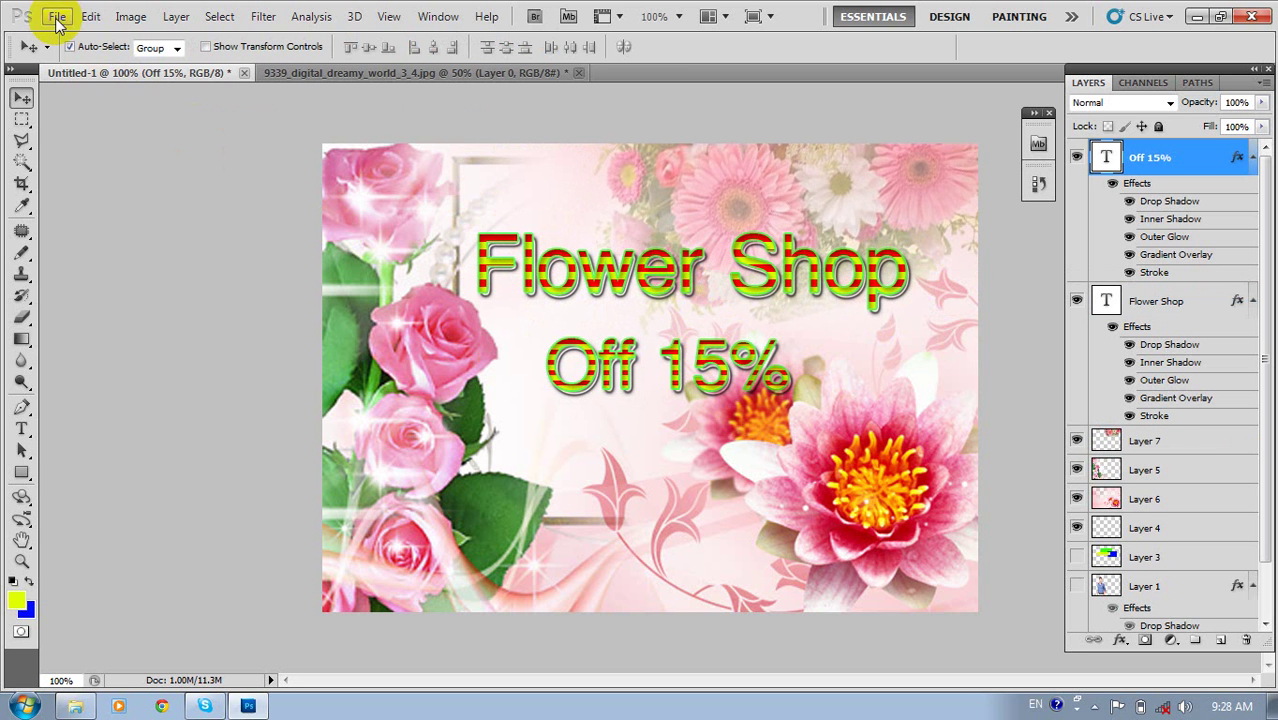
pyautogui.click(57, 18)
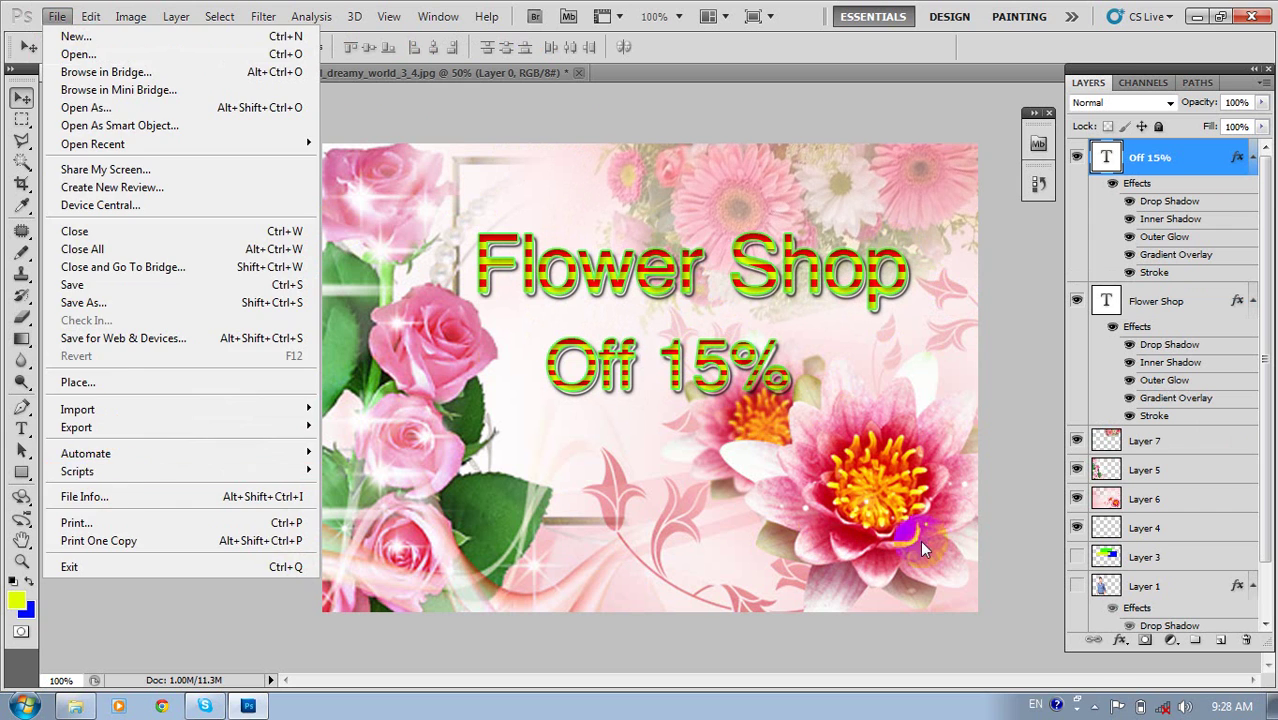